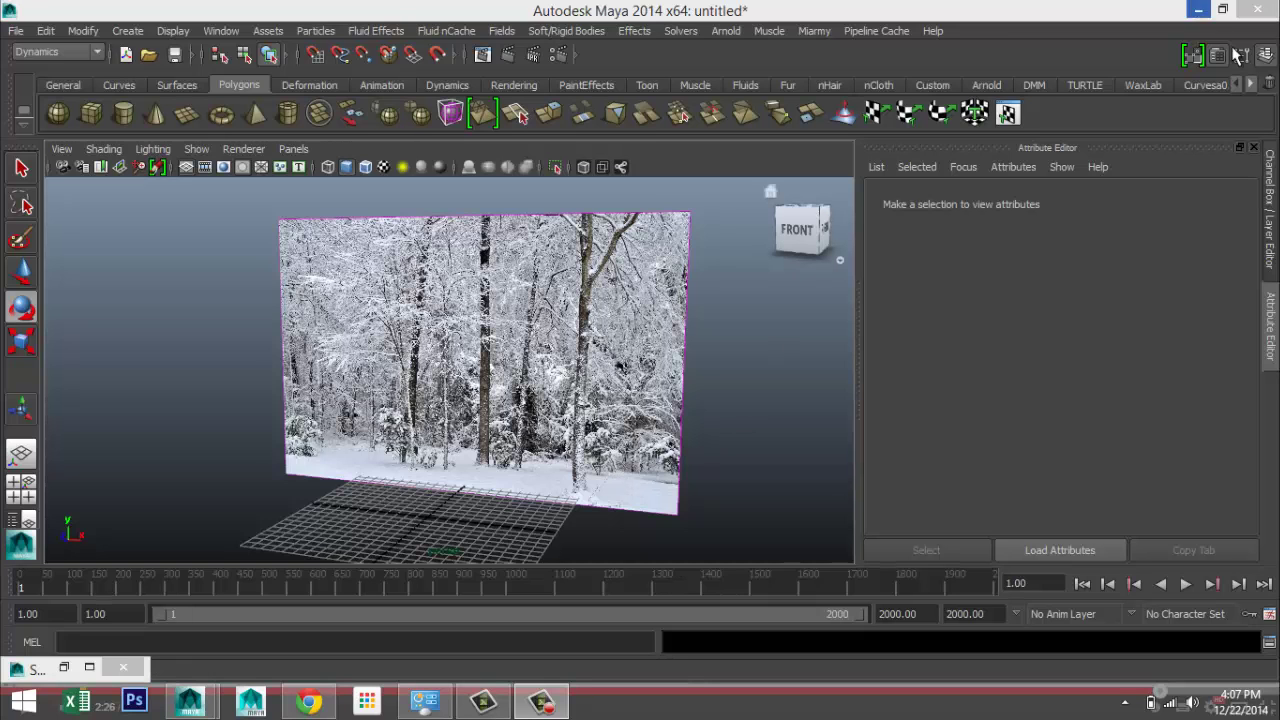
# Step: Create a flat polygon cube in front of the forest image as ground, about 42 wide, 27 deep and 0.7 high
pyautogui.keyDown('alt'); pyautogui.moveTo(698, 404); pyautogui.dragTo(708, 442); pyautogui.keyUp('alt')
pyautogui.scroll(5, 708, 442)
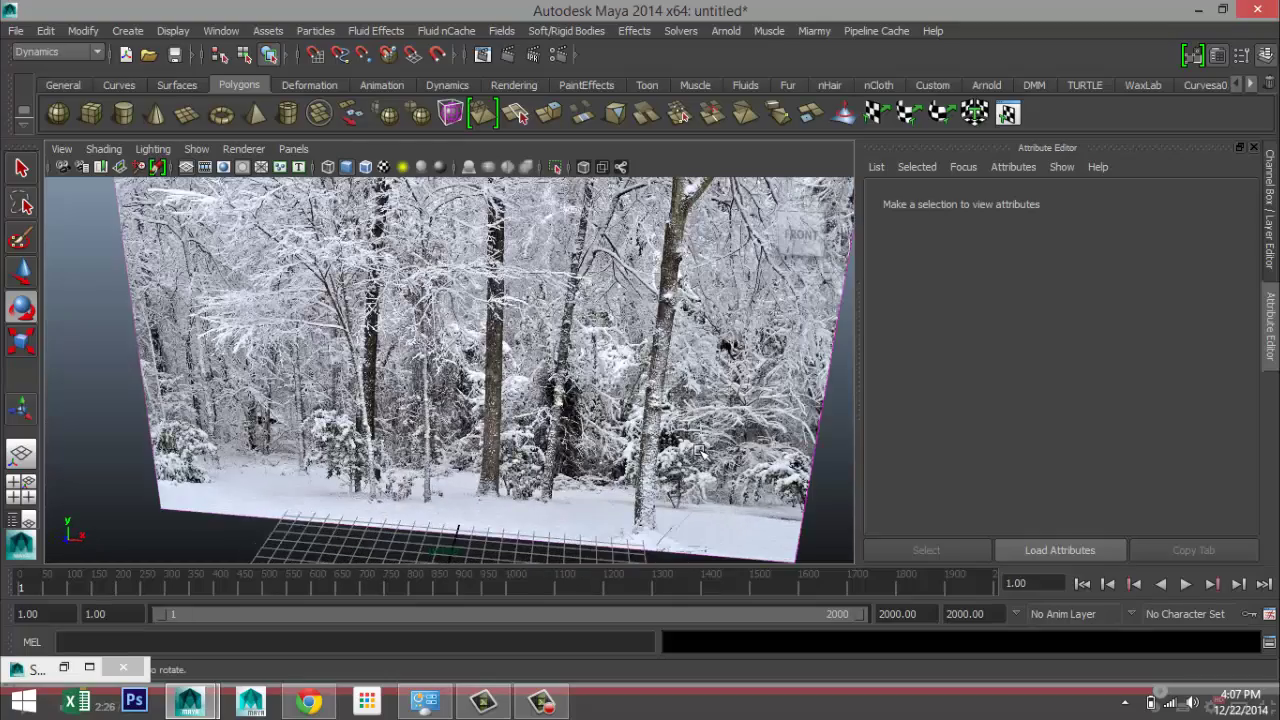
pyautogui.keyDown('alt'); pyautogui.moveTo(705, 450); pyautogui.dragTo(678, 305, button='middle'); pyautogui.keyUp('alt')
pyautogui.keyDown('alt'); pyautogui.moveTo(676, 304); pyautogui.dragTo(675, 417); pyautogui.keyUp('alt')
pyautogui.scroll(-2, 676, 417)
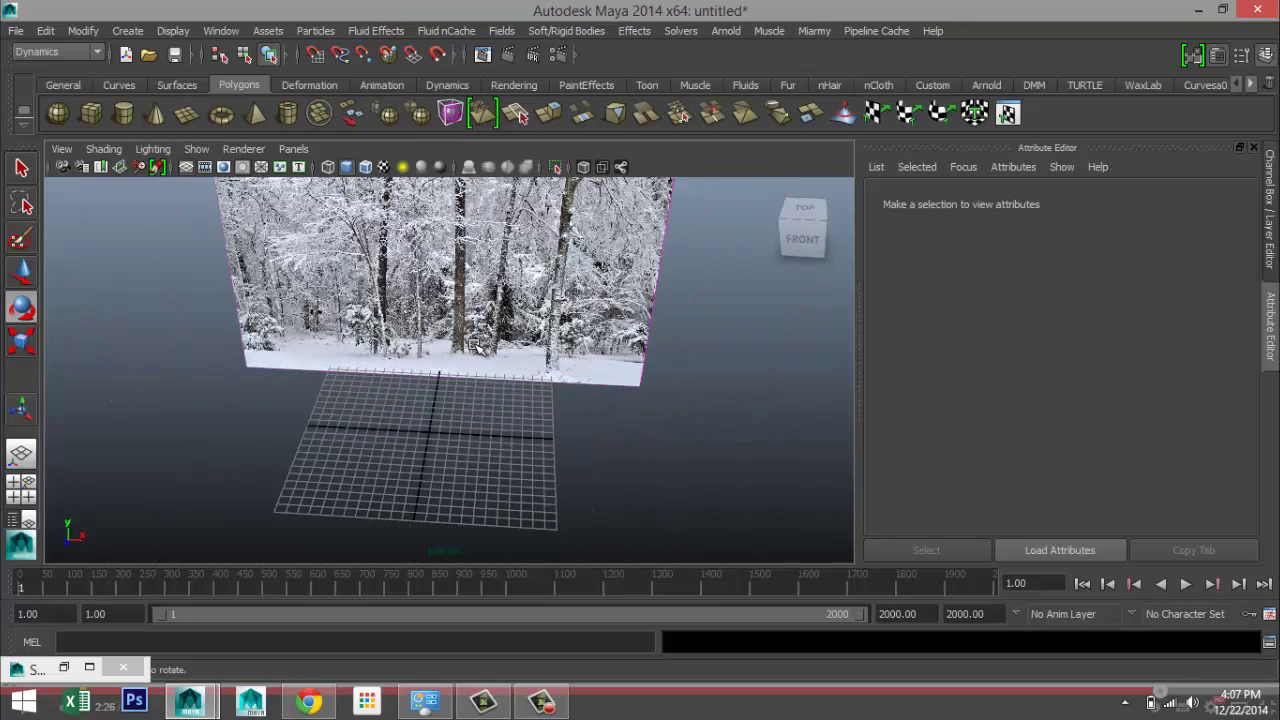
pyautogui.click(91, 113)
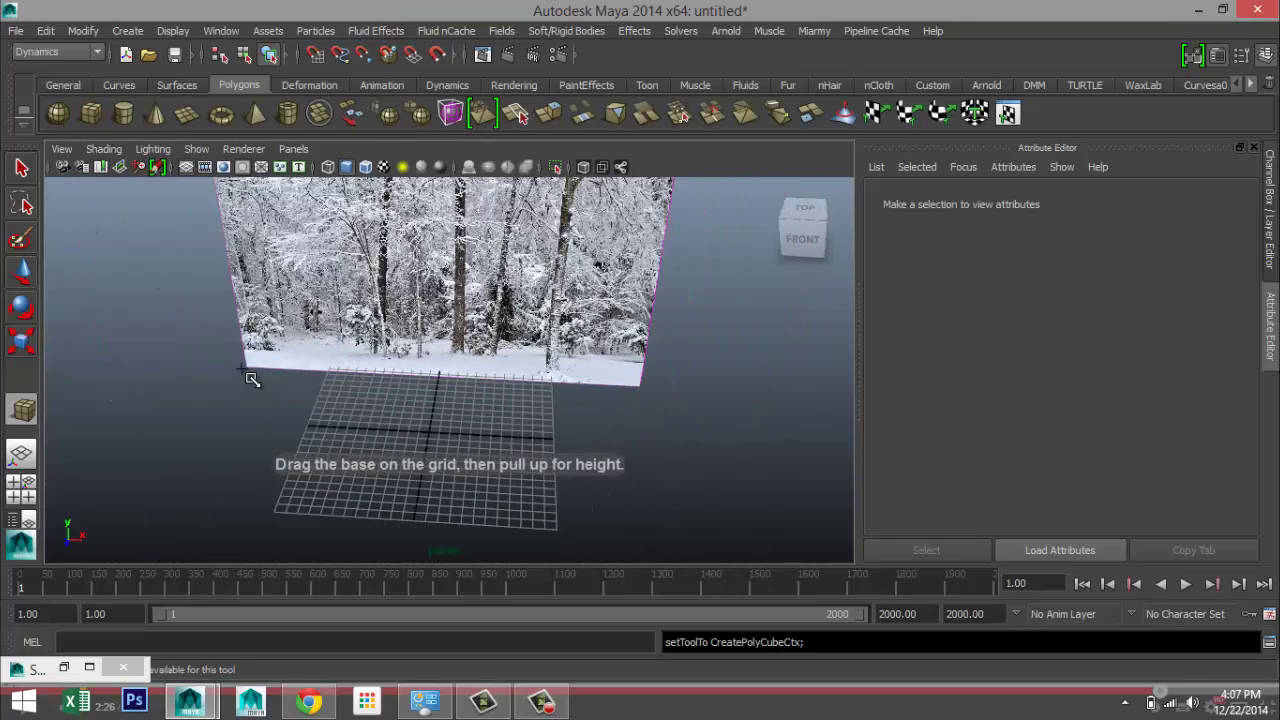
pyautogui.moveTo(245, 373); pyautogui.dragTo(675, 560)
pyautogui.keyDown('alt'); pyautogui.moveTo(675, 560); pyautogui.dragTo(677, 441); pyautogui.keyUp('alt')
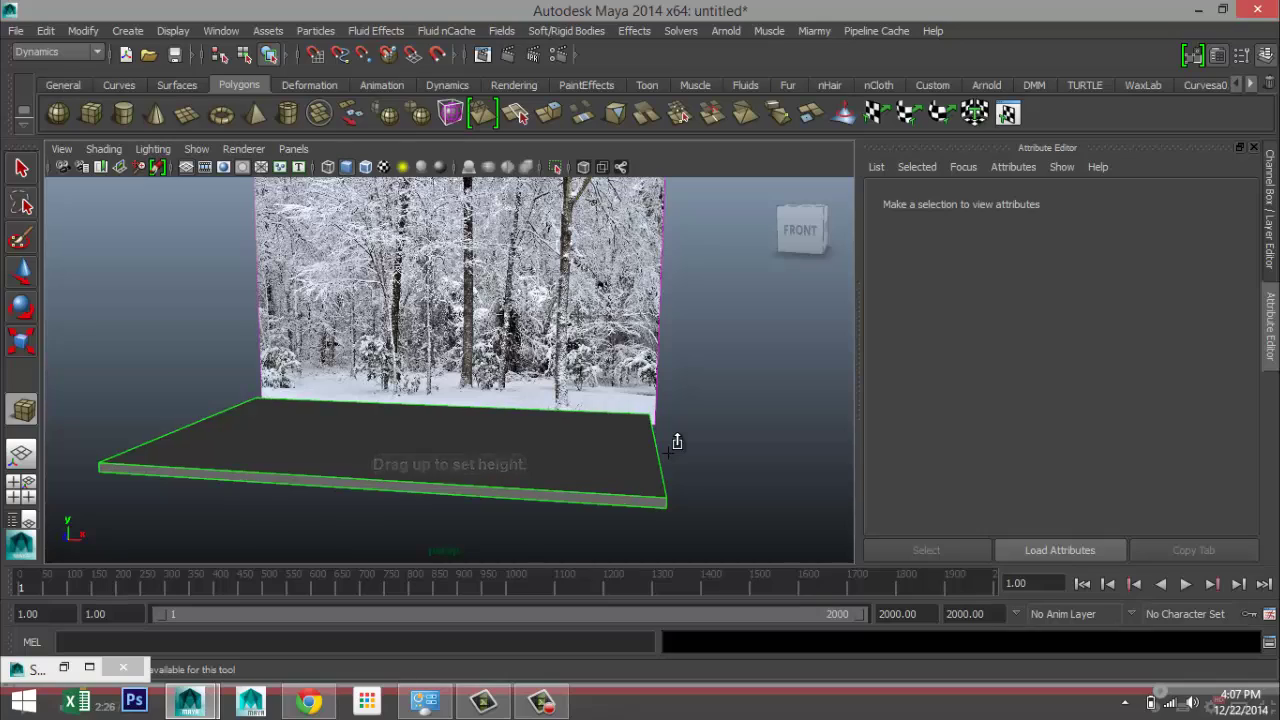
pyautogui.press('e')
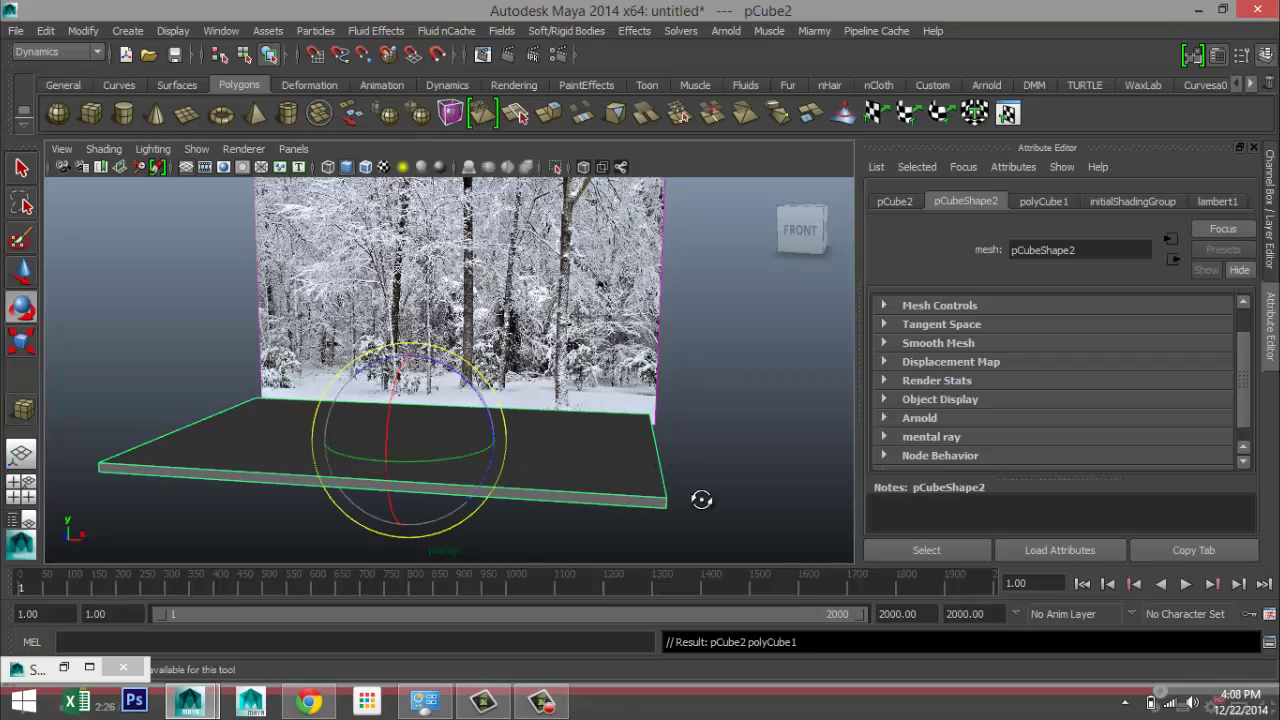
pyautogui.moveTo(701, 499)
pyautogui.keyDown('alt'); pyautogui.mouseDown()
pyautogui.moveTo(714, 483)
pyautogui.moveTo(697, 504)
pyautogui.mouseUp(); pyautogui.keyUp('alt')
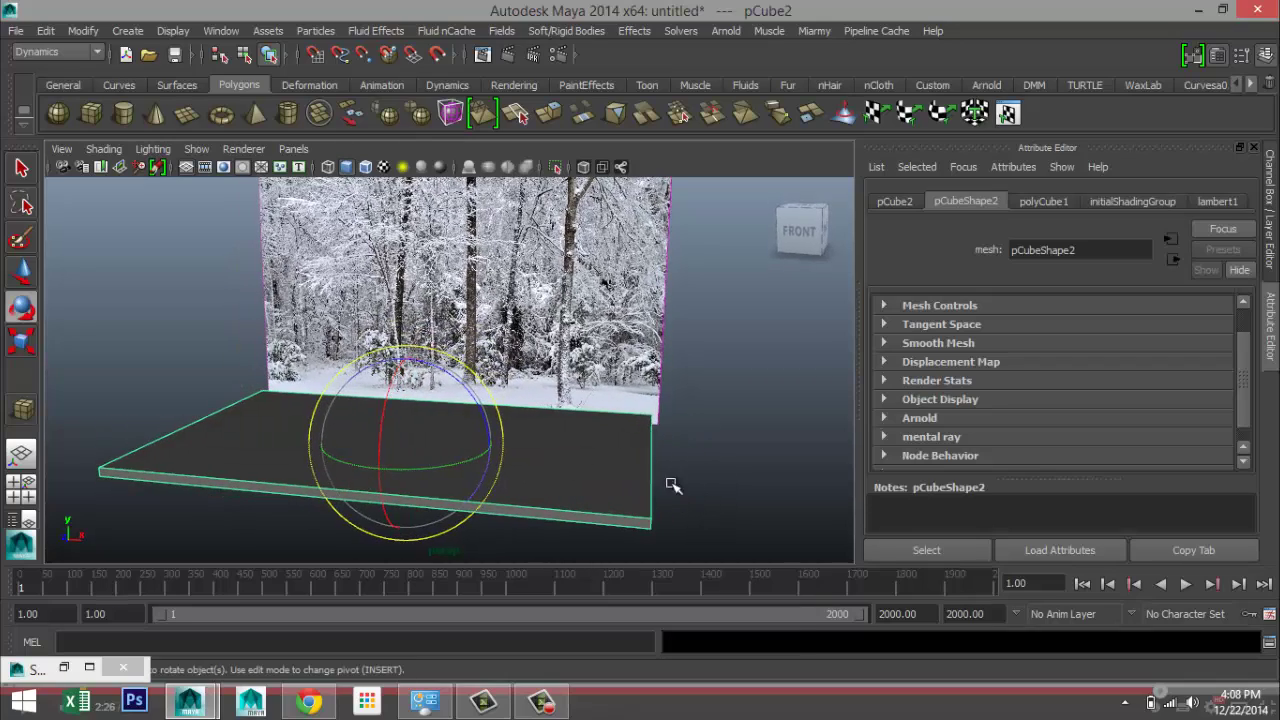
# Step: Set the ground slab's subdivisions to 20 in width, 5 in height and 20 in depth
pyautogui.click(1048, 199)
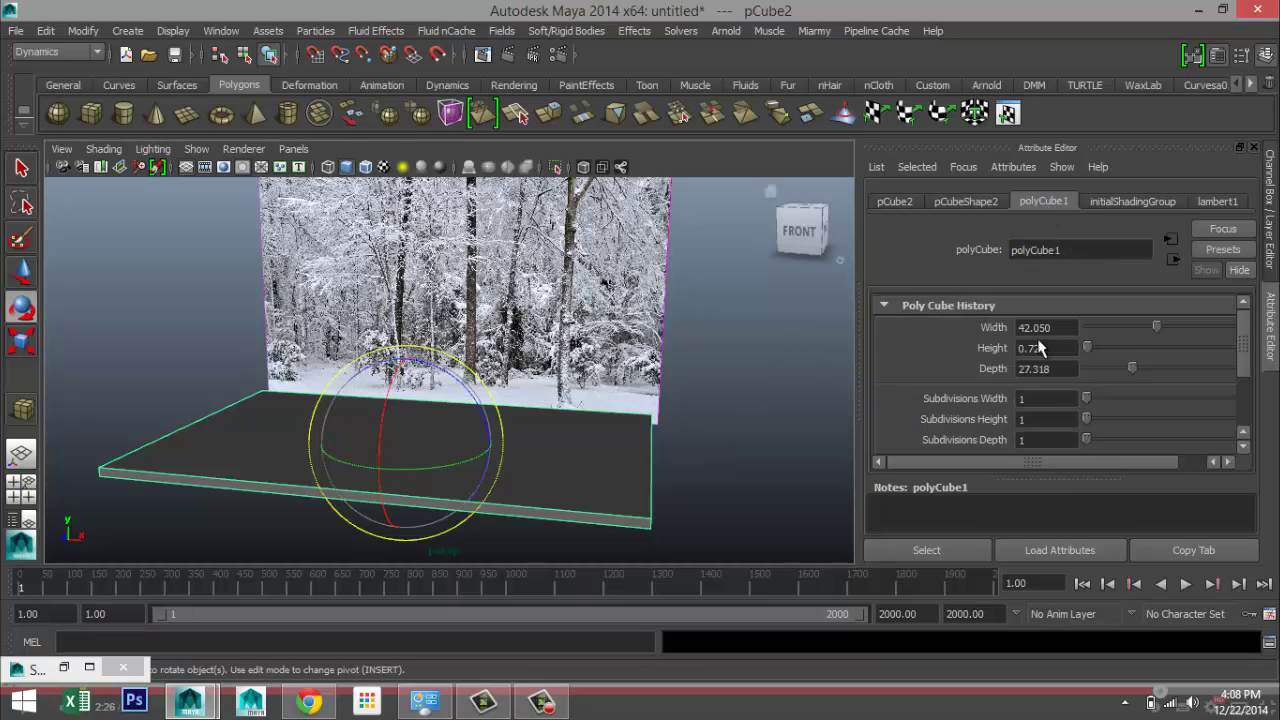
pyautogui.click(1048, 398)
pyautogui.press('Tab')
pyautogui.write('5')
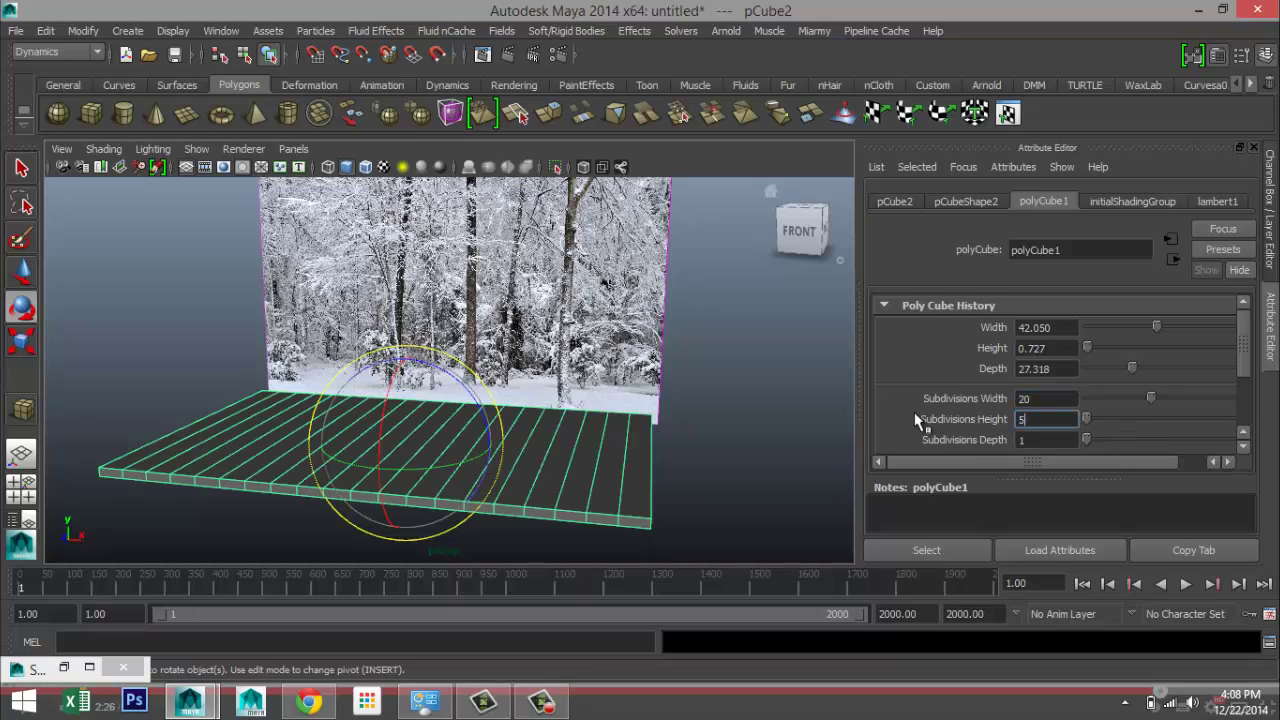
pyautogui.press('Tab')
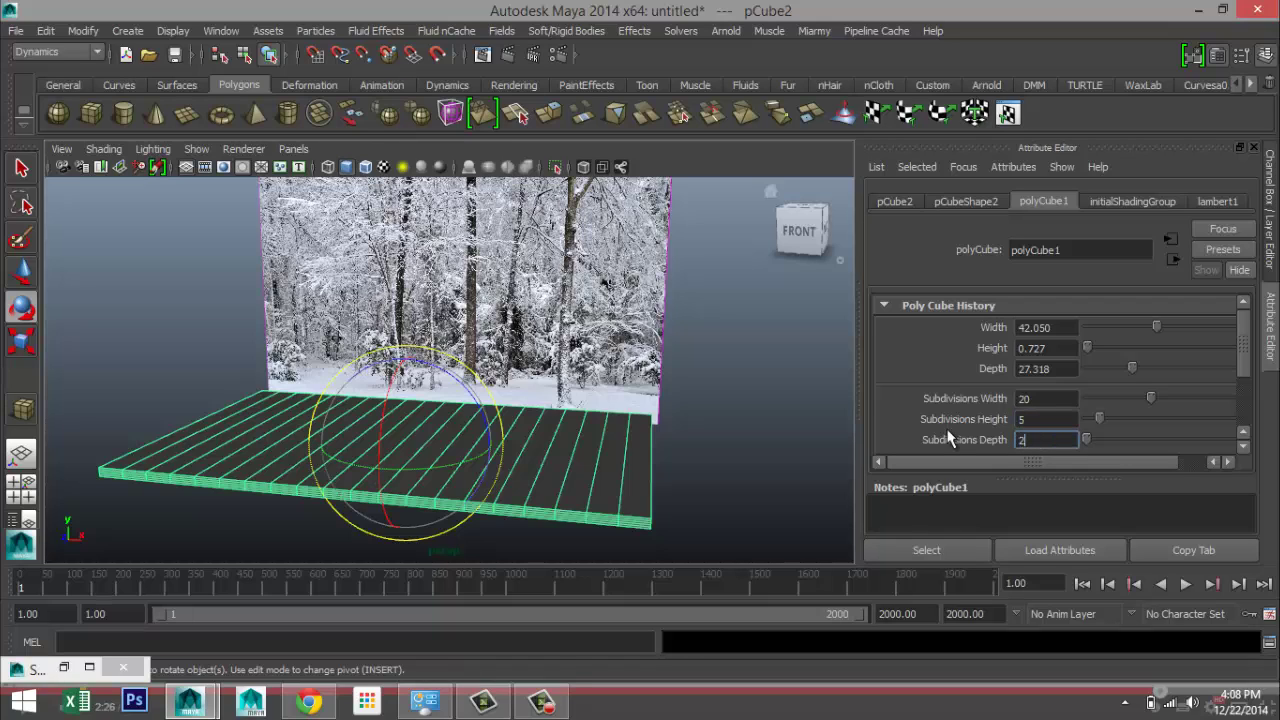
pyautogui.press('Return')
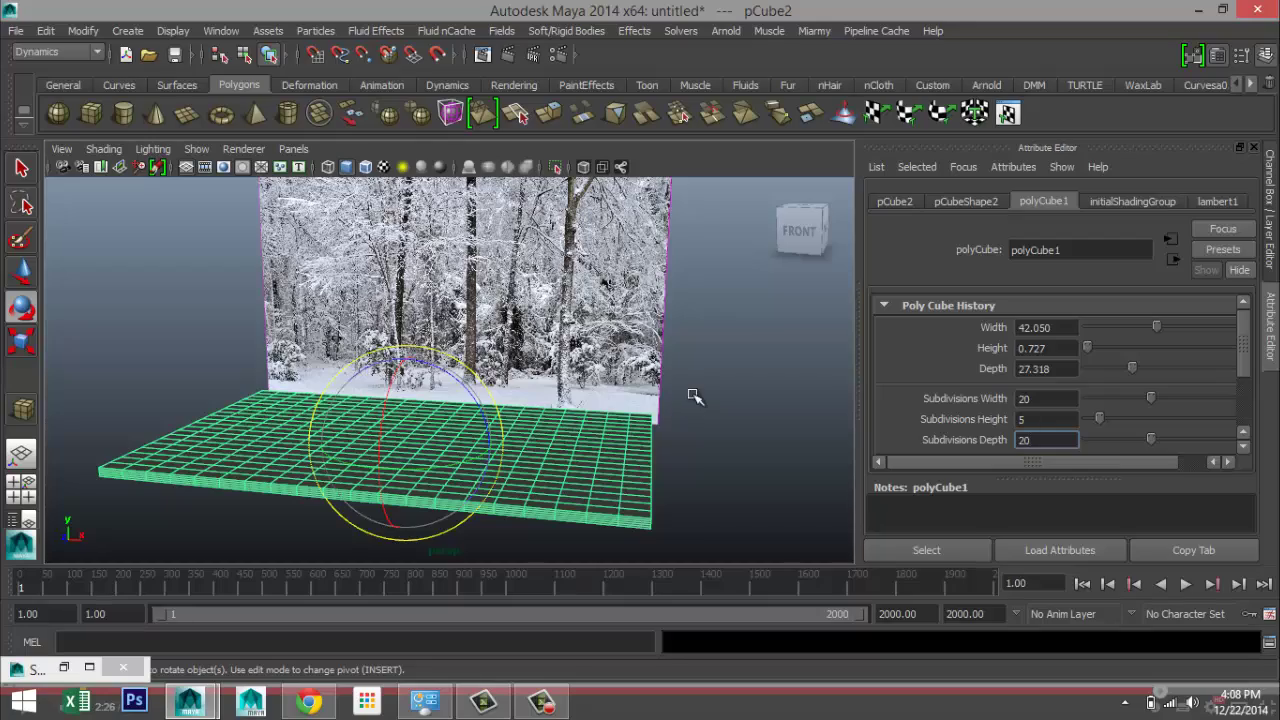
# Step: Assign a new Lambert material to the ground slab and set its color to white
pyautogui.keyDown('alt'); pyautogui.moveTo(694, 418); pyautogui.dragTo(686, 449); pyautogui.keyUp('alt')
pyautogui.keyDown('alt'); pyautogui.moveTo(682, 456); pyautogui.dragTo(694, 392, button='middle'); pyautogui.keyUp('alt')
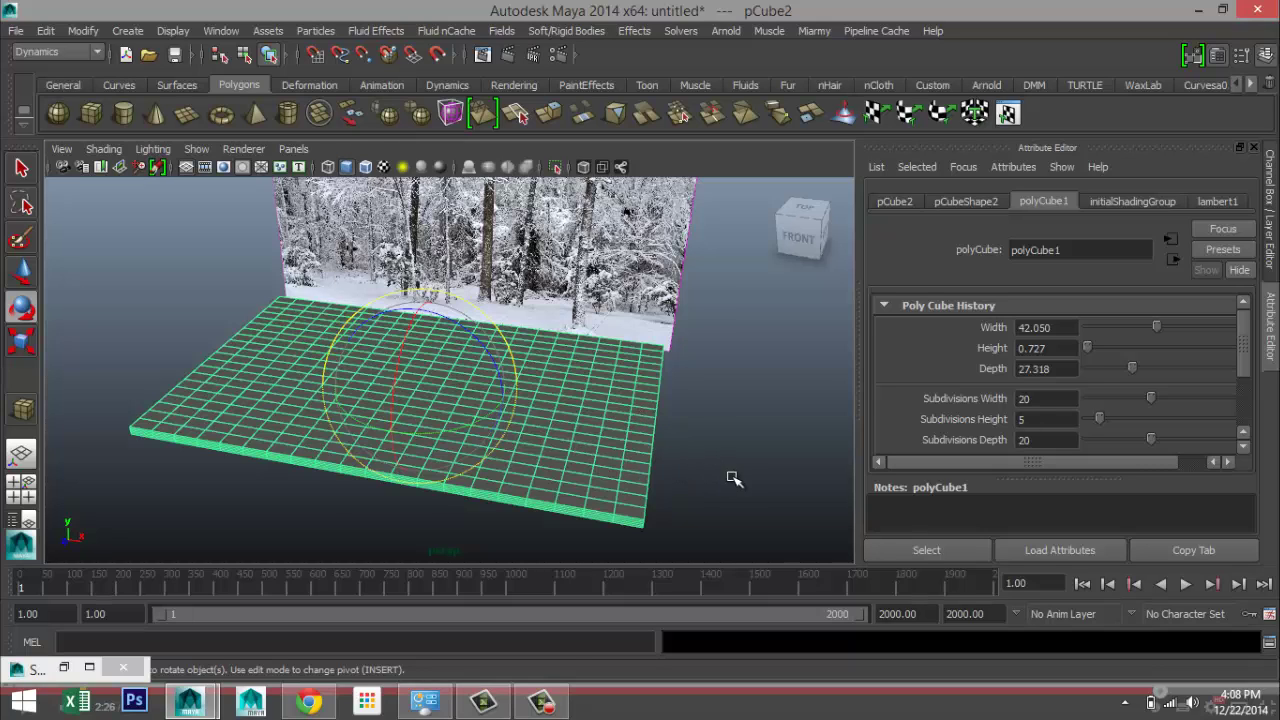
pyautogui.moveTo(573, 425); pyautogui.dragTo(600, 581, button='right')
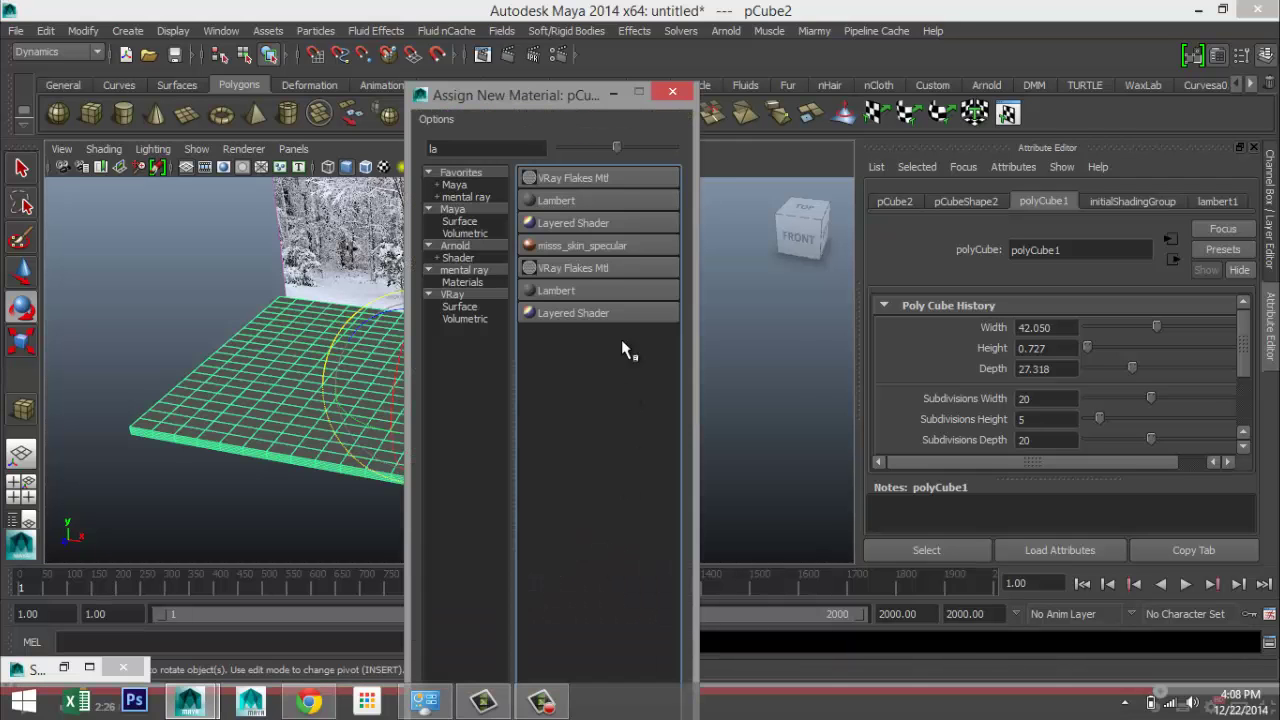
pyautogui.click(577, 203)
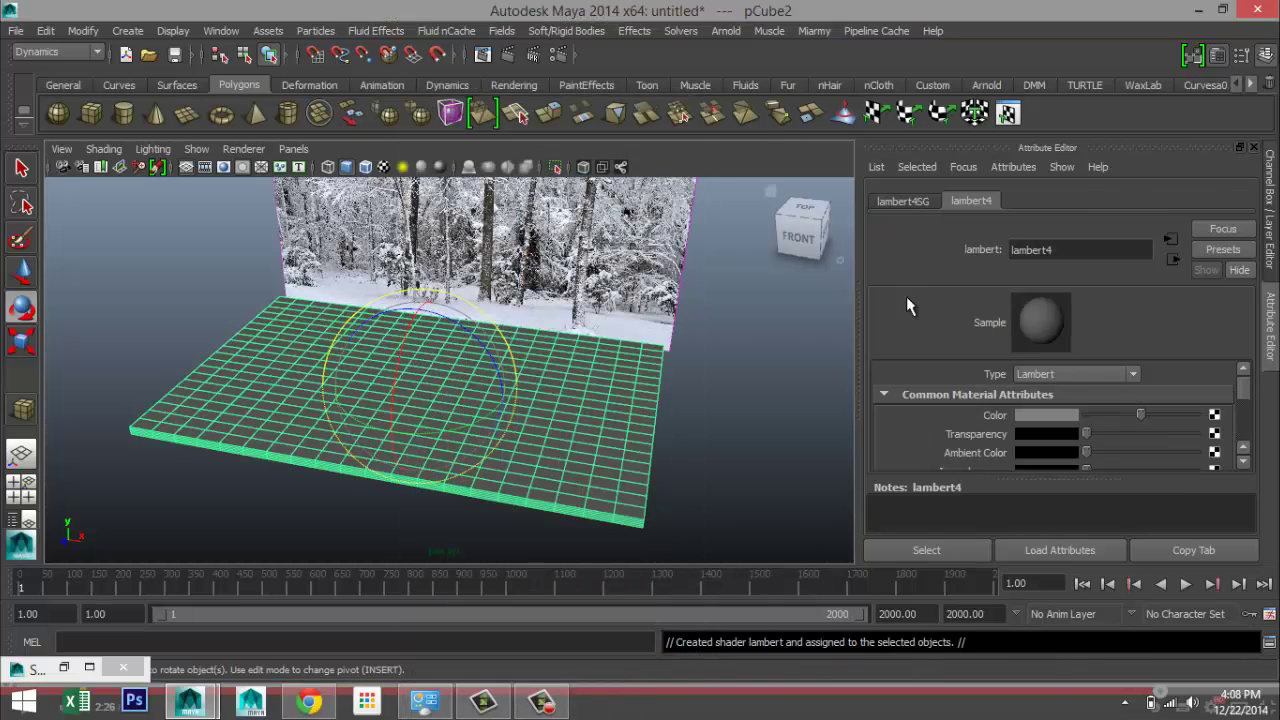
pyautogui.click(1046, 415)
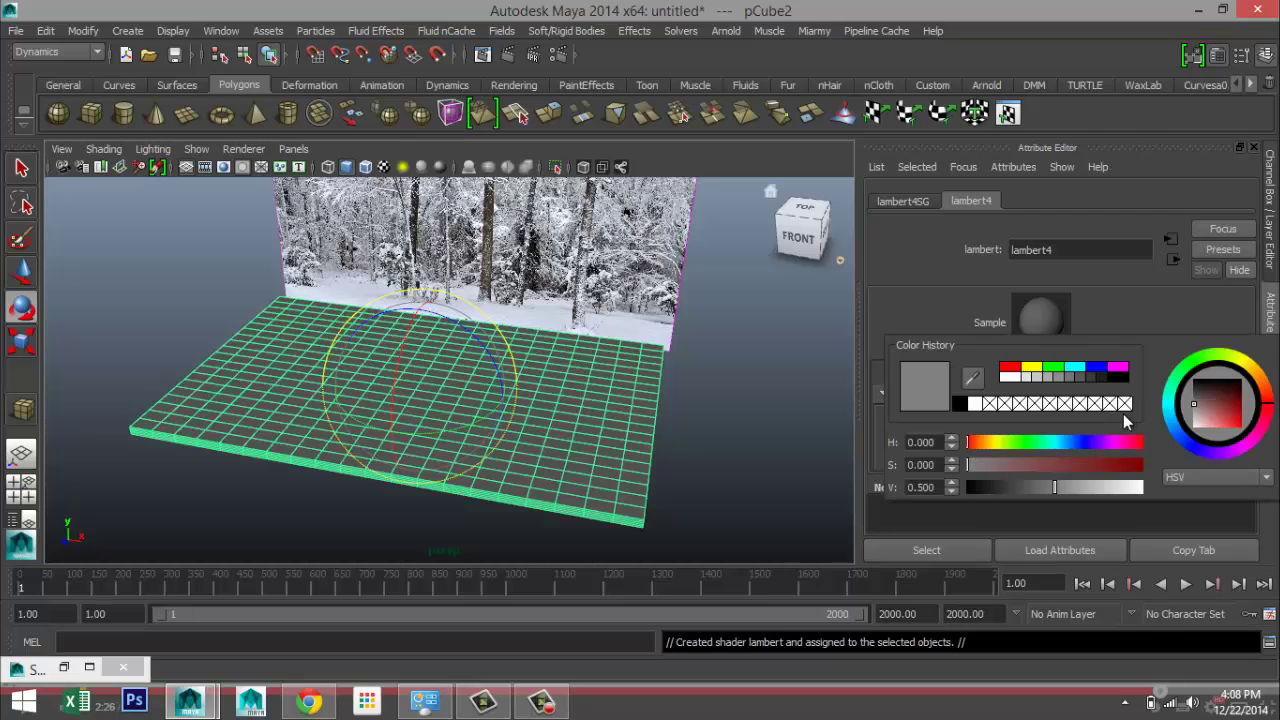
pyautogui.click(1011, 378)
pyautogui.click(740, 440)
pyautogui.scroll(1, 745, 445)
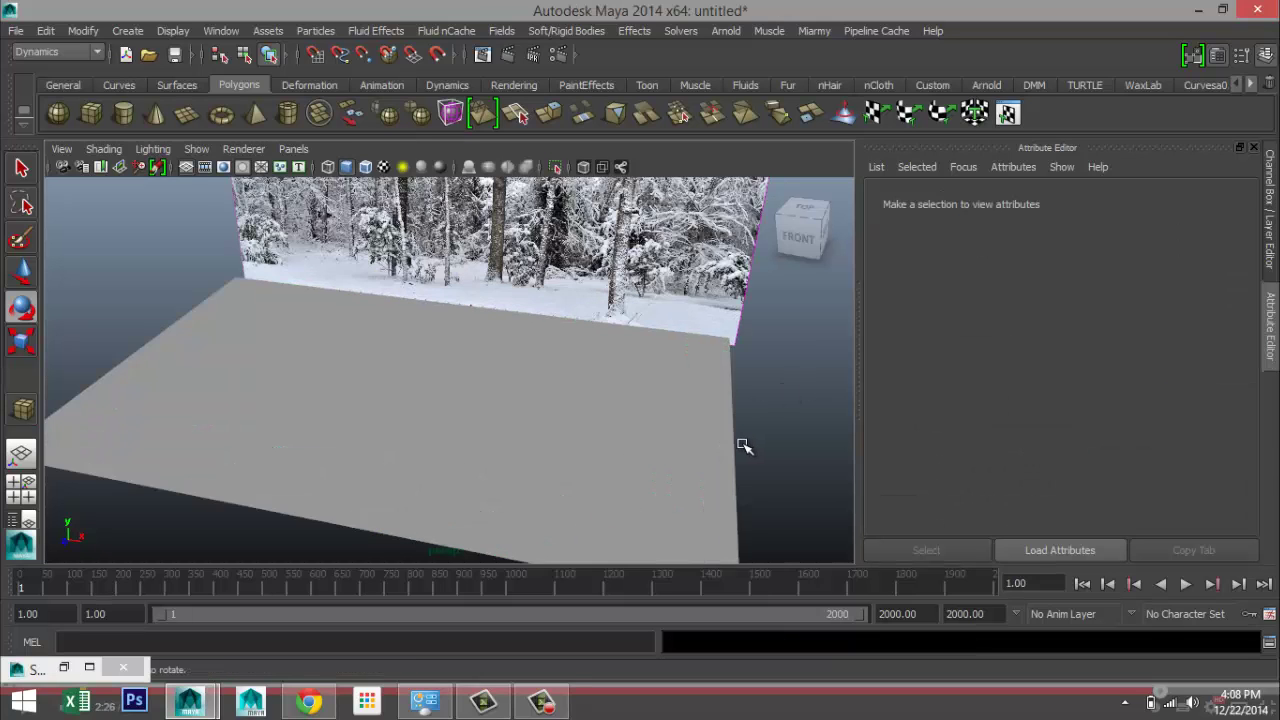
# Step: Move the ground slab along its depth axis until its back edge meets the forest image plane
pyautogui.scroll(-3, 738, 444)
pyautogui.keyDown('alt'); pyautogui.moveTo(728, 440); pyautogui.dragTo(590, 433); pyautogui.keyUp('alt')
pyautogui.click(426, 333)
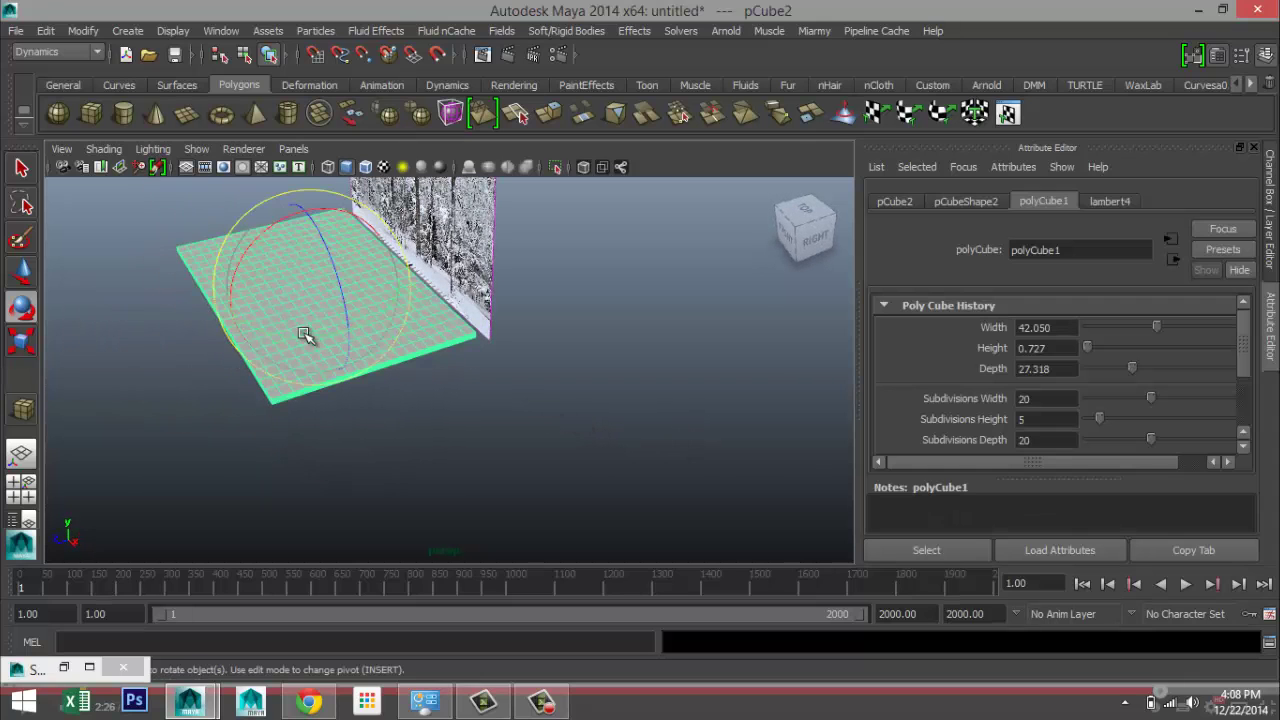
pyautogui.press('w')
pyautogui.moveTo(251, 306); pyautogui.dragTo(266, 298)
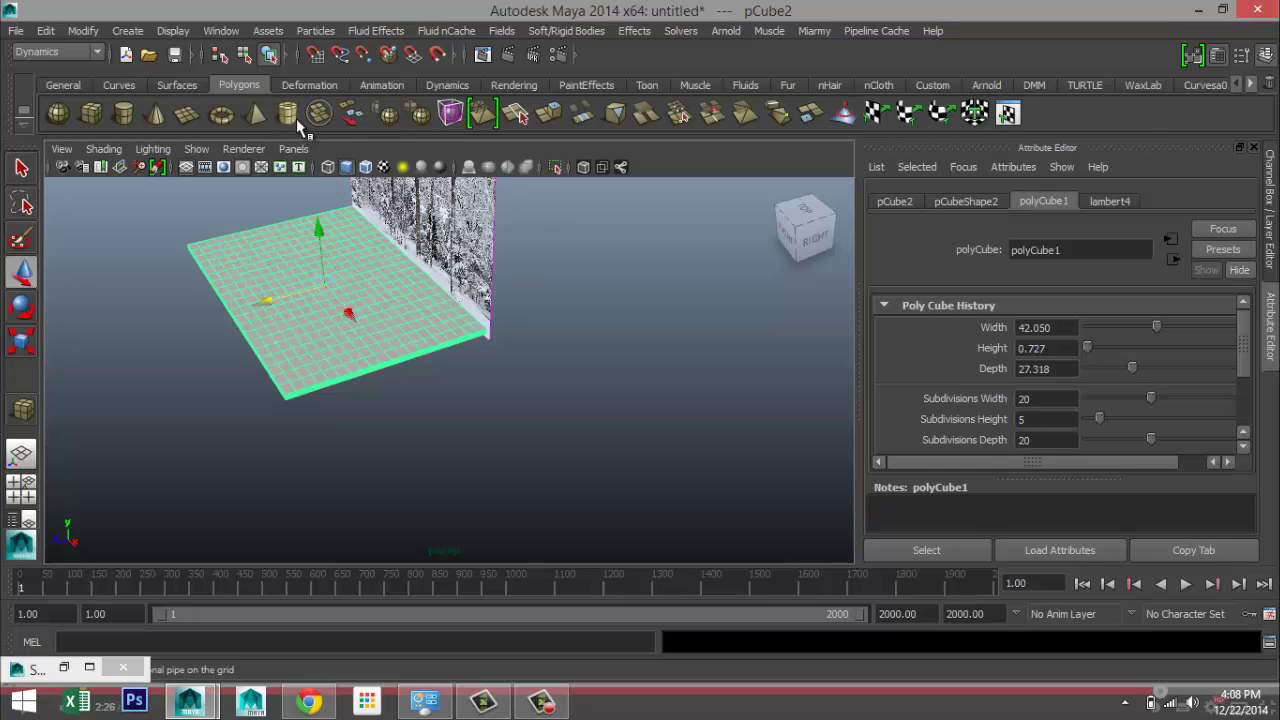
# Step: Create a polygon pipe beside the ground slab with a radius of about 5.6 and a height of about 5.9
pyautogui.click(290, 115)
pyautogui.moveTo(514, 424); pyautogui.dragTo(565, 415)
pyautogui.moveTo(565, 415); pyautogui.dragTo(566, 398)
pyautogui.click(677, 354)
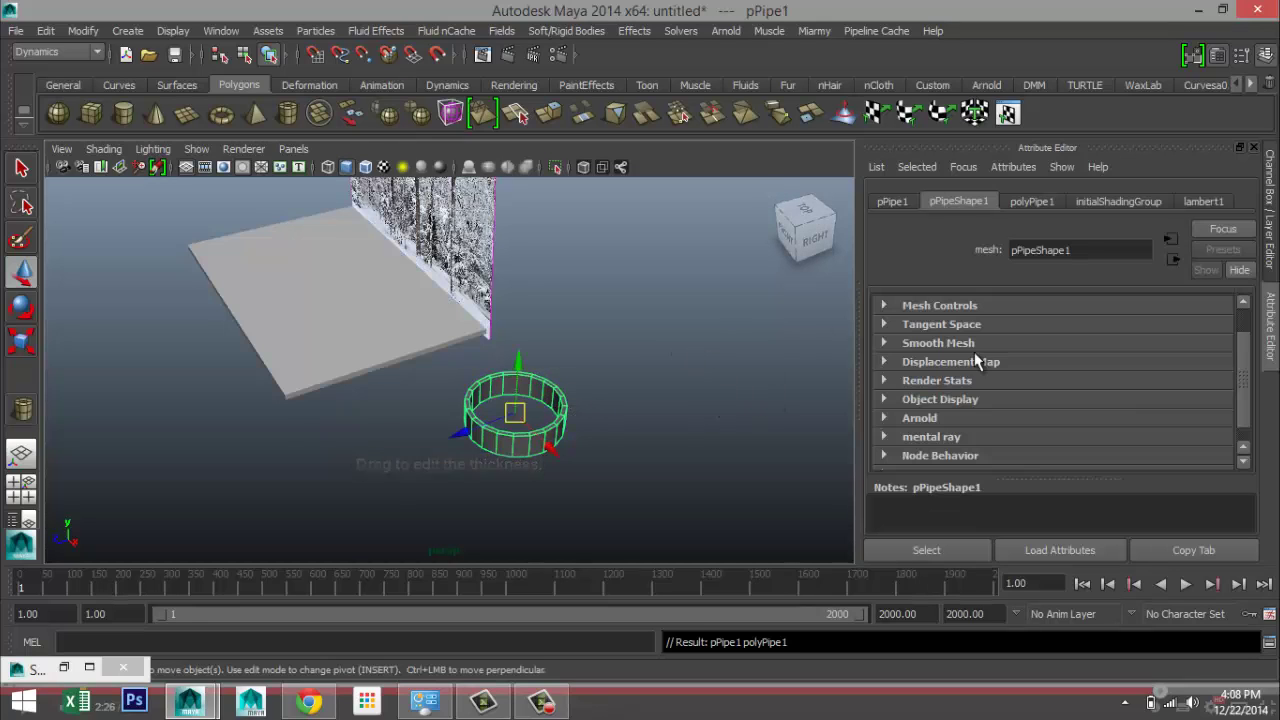
# Step: Set the pipe's axis subdivisions to 40 and its thickness to 2
pyautogui.click(1025, 203)
pyautogui.click(1066, 398)
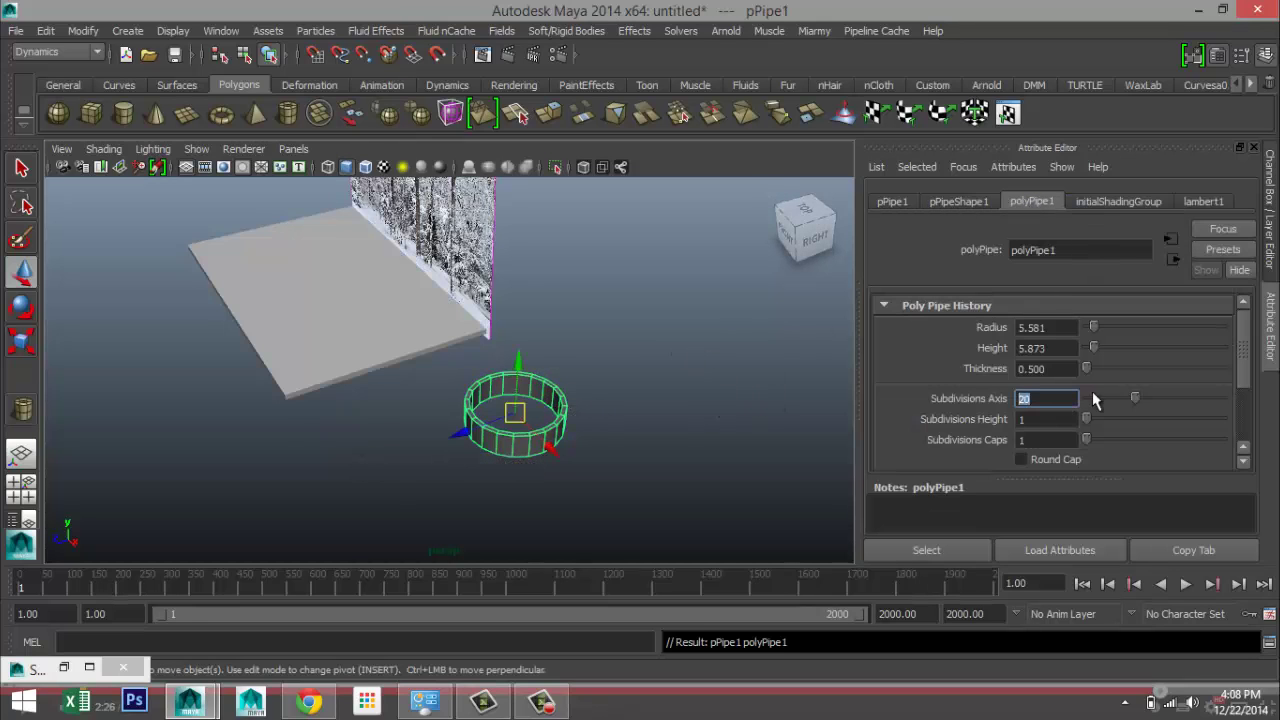
pyautogui.write('40')
pyautogui.press('Return')
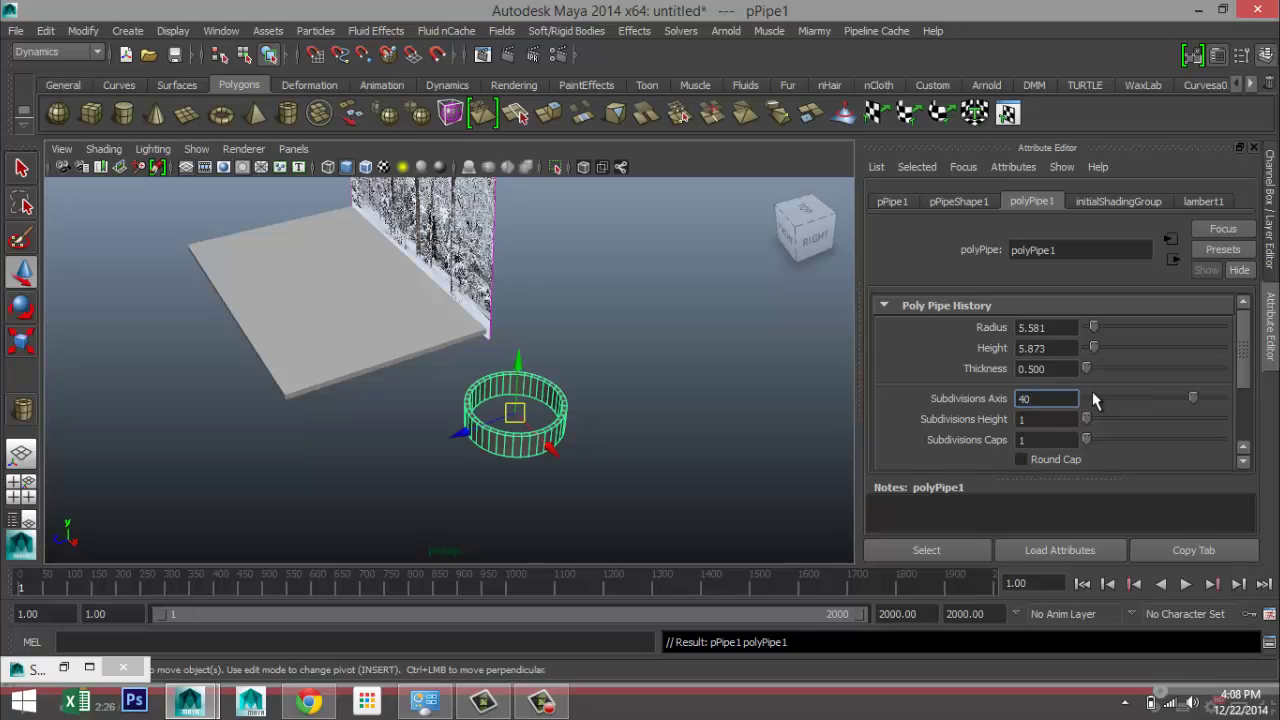
pyautogui.click(1069, 368)
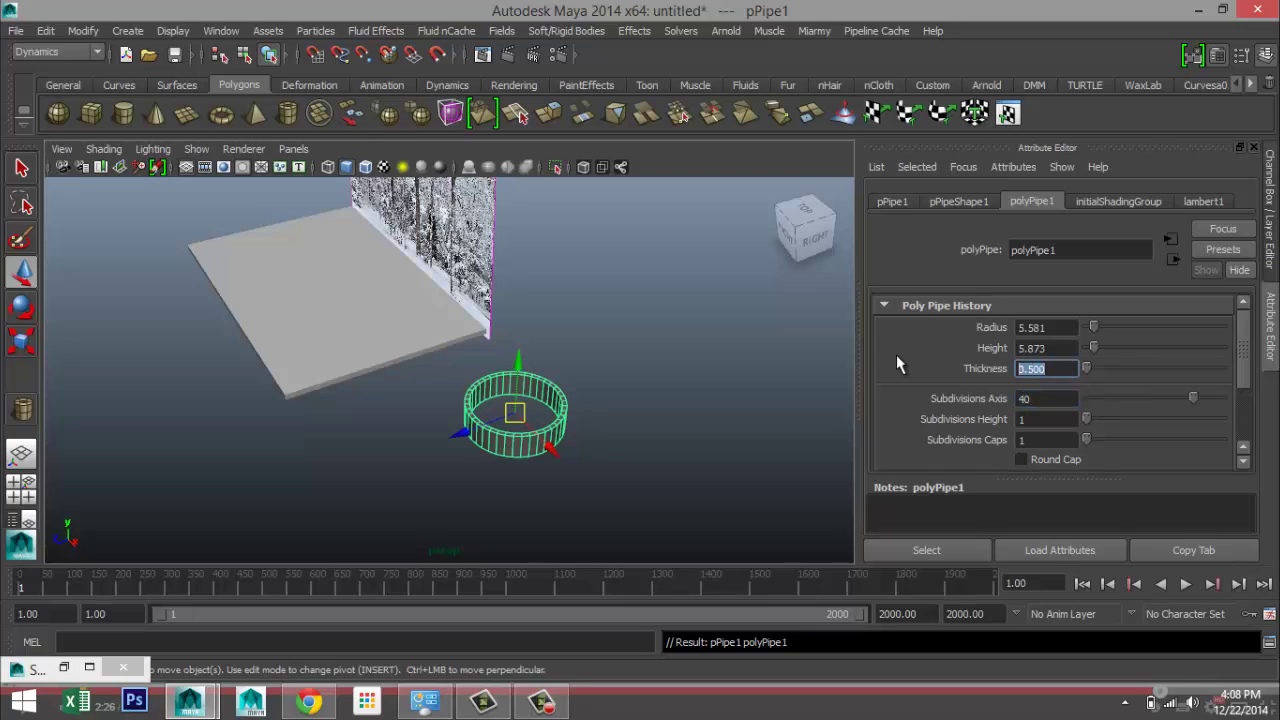
pyautogui.write('1')
pyautogui.press('BackSpace')
pyautogui.write('2')
pyautogui.press('Return')
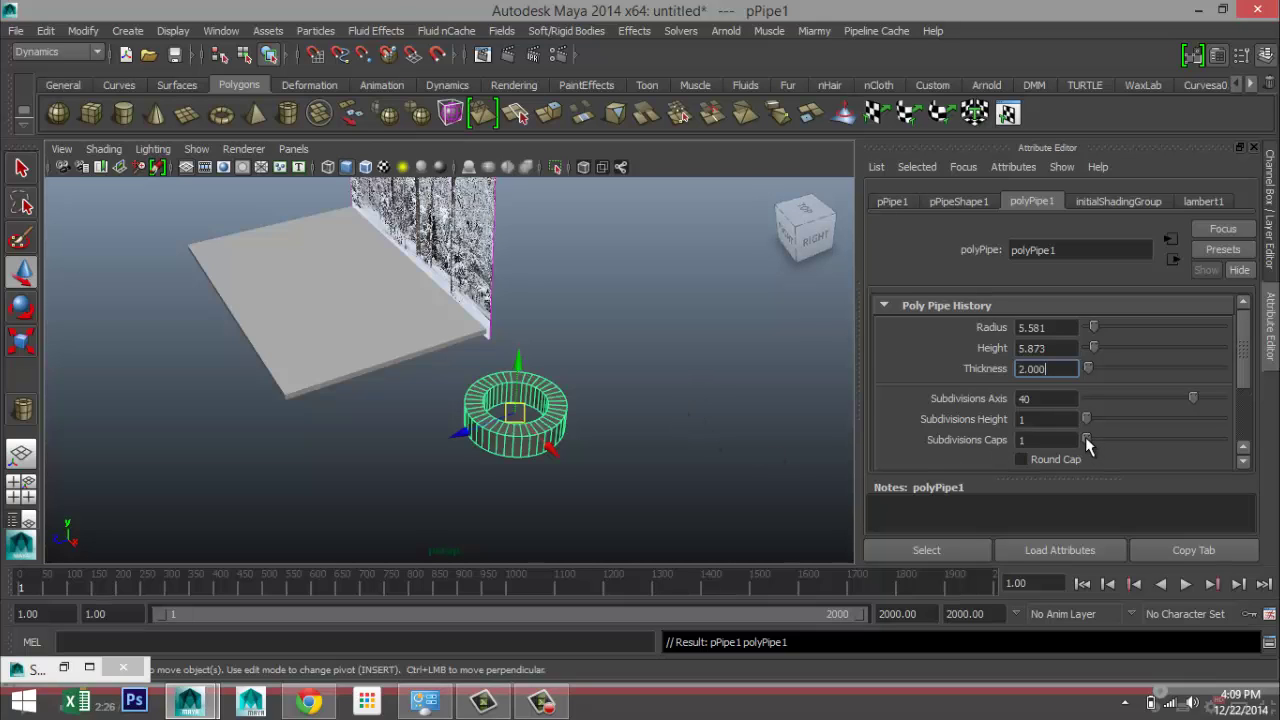
# Step: Set the pipe's caps subdivisions to 3 and its height subdivisions to 4
pyautogui.moveTo(1088, 446); pyautogui.dragTo(1093, 448)
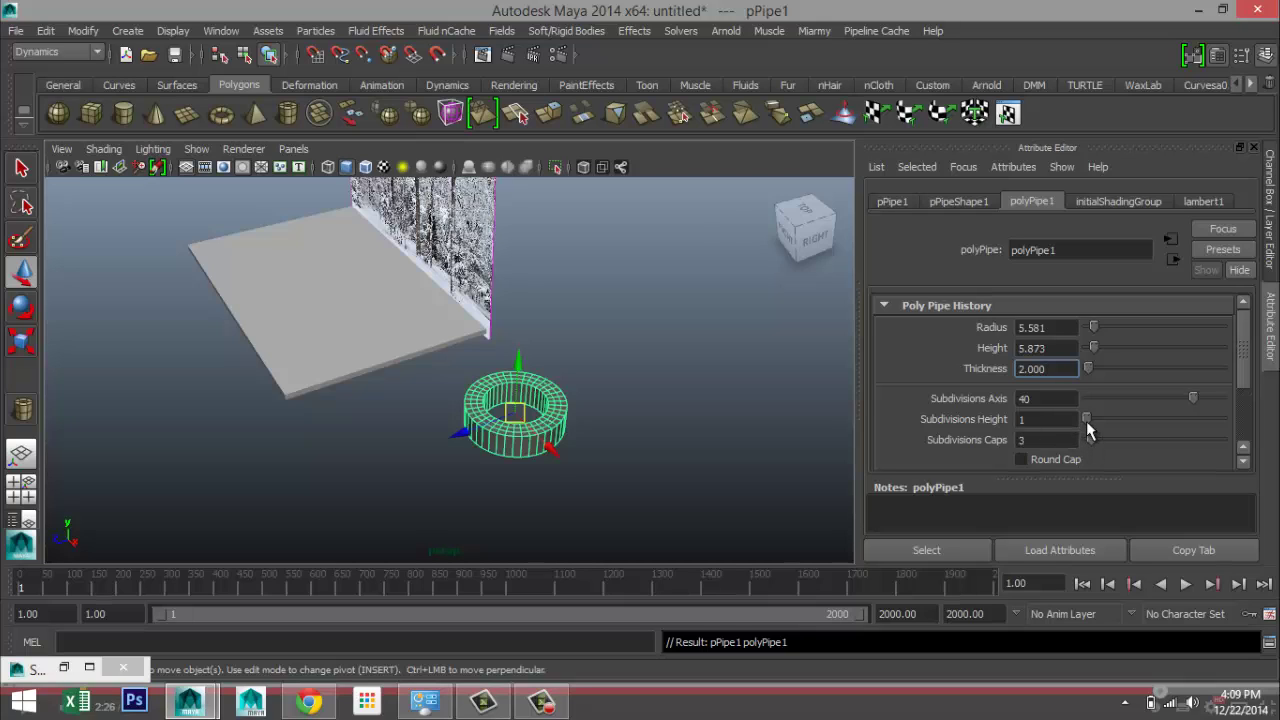
pyautogui.moveTo(1088, 420); pyautogui.dragTo(1098, 429)
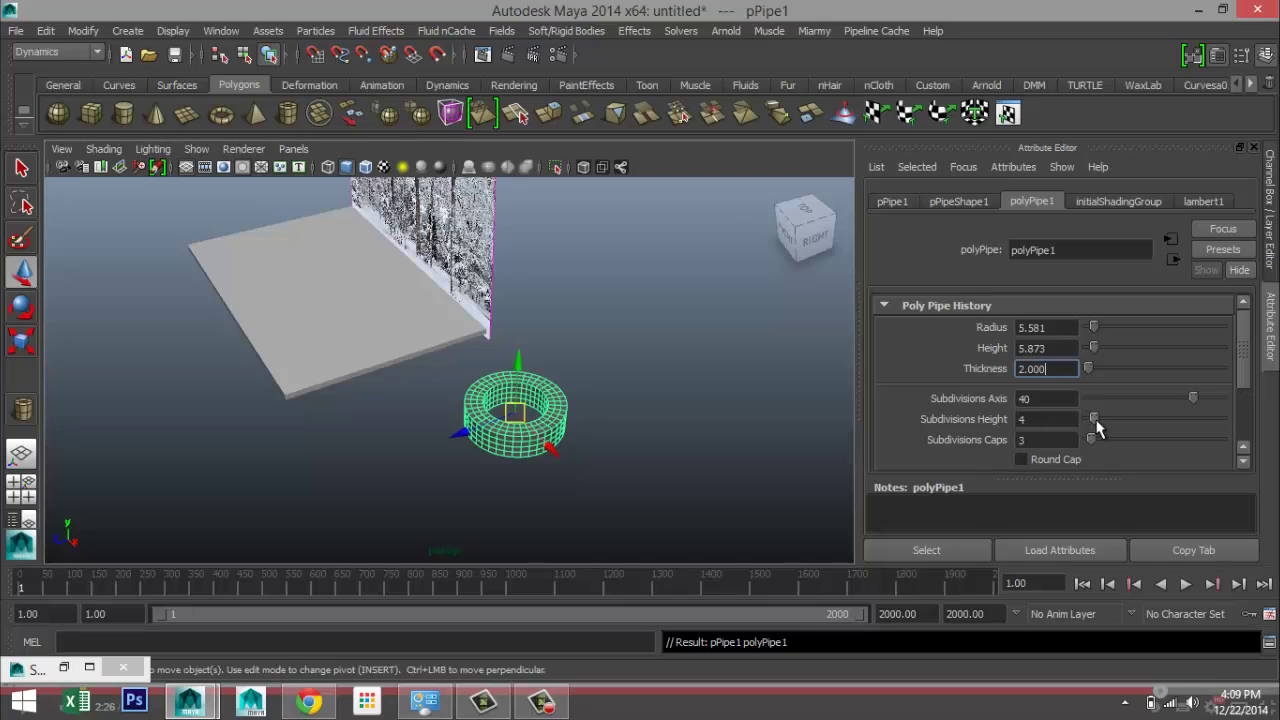
pyautogui.click(684, 448)
# Step: Stand the pipe upright like a wheel by setting its X rotation to exactly 90 degrees
pyautogui.click(551, 413)
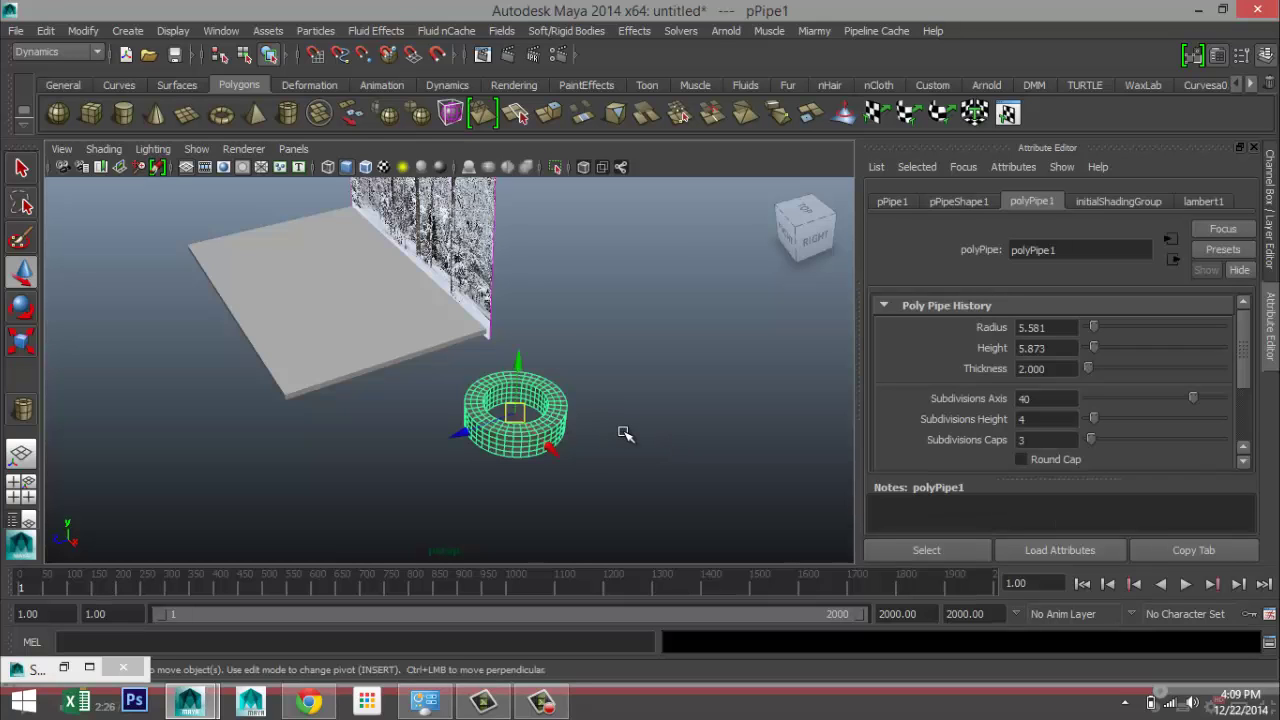
pyautogui.press('e')
pyautogui.moveTo(493, 378); pyautogui.dragTo(522, 474)
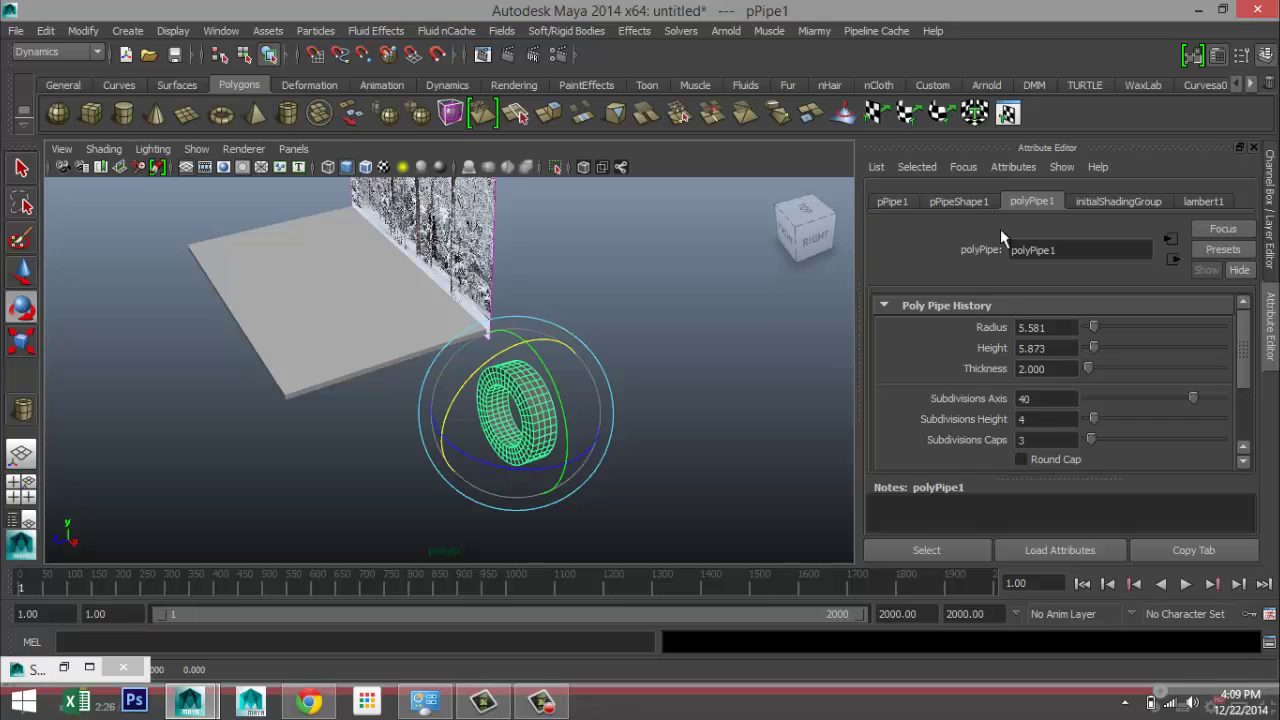
pyautogui.click(963, 203)
pyautogui.click(903, 203)
pyautogui.moveTo(1072, 348); pyautogui.dragTo(922, 338)
pyautogui.write('90')
pyautogui.press('Return')
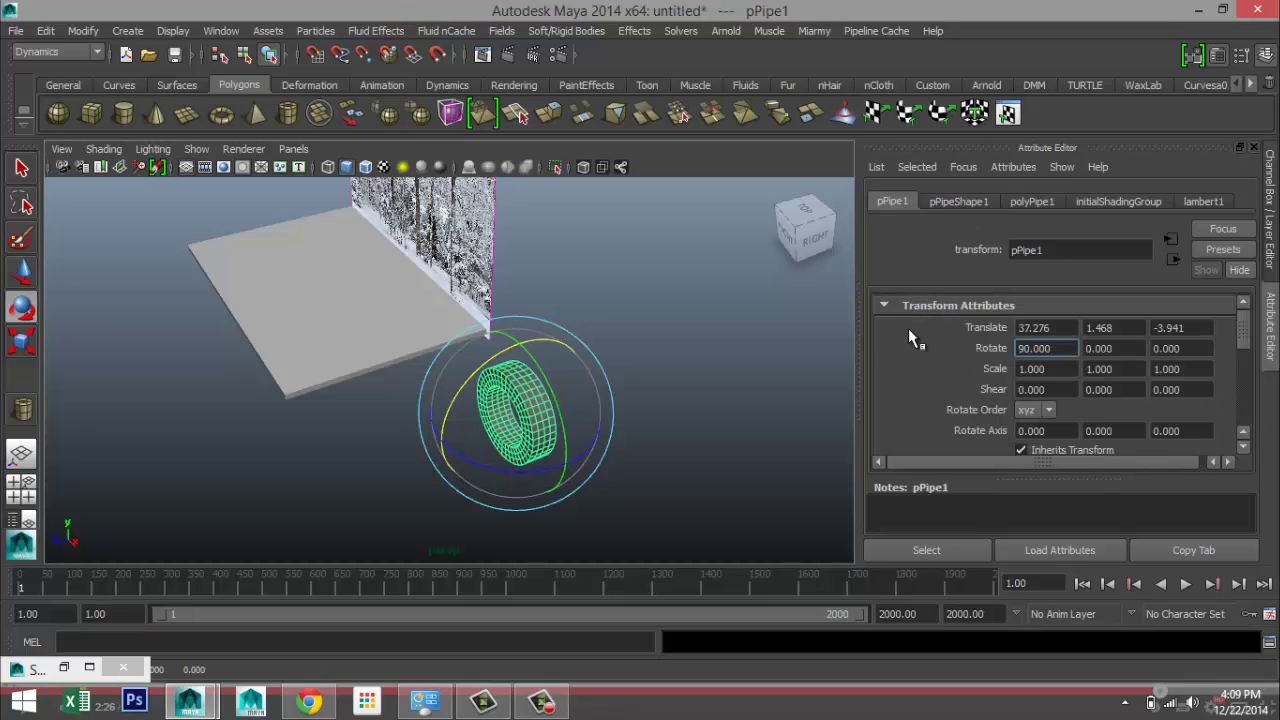
# Step: Select the two inner edge loops on one flat side of the upright pipe
pyautogui.scroll(5, 698, 466)
pyautogui.keyDown('alt'); pyautogui.moveTo(690, 453); pyautogui.dragTo(491, 366, button='middle'); pyautogui.keyUp('alt')
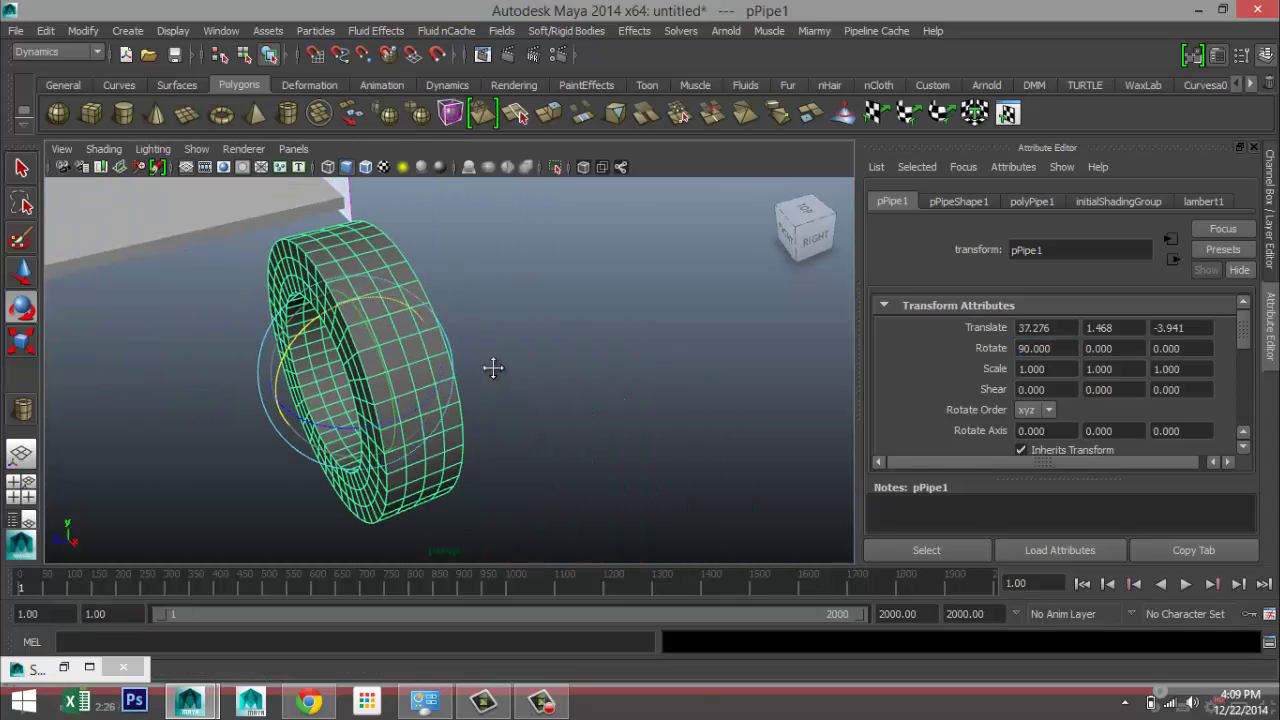
pyautogui.scroll(8, 491, 366)
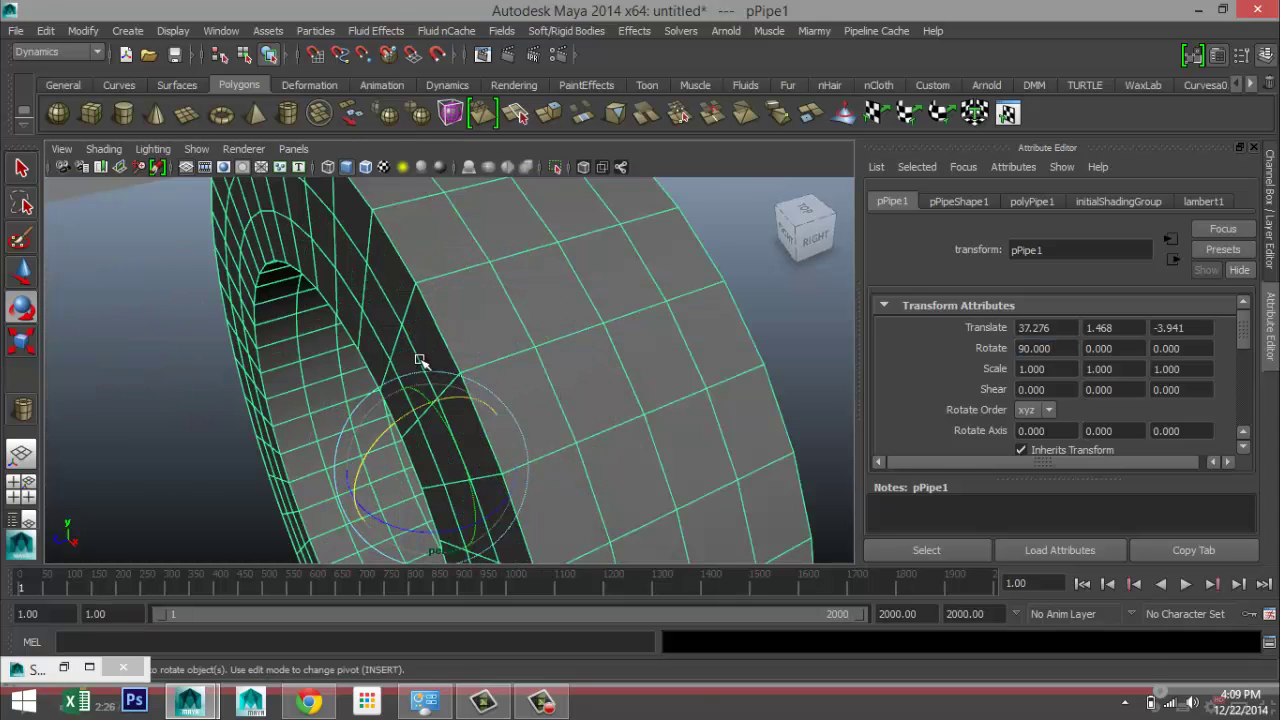
pyautogui.moveTo(423, 363); pyautogui.dragTo(405, 238, button='right')
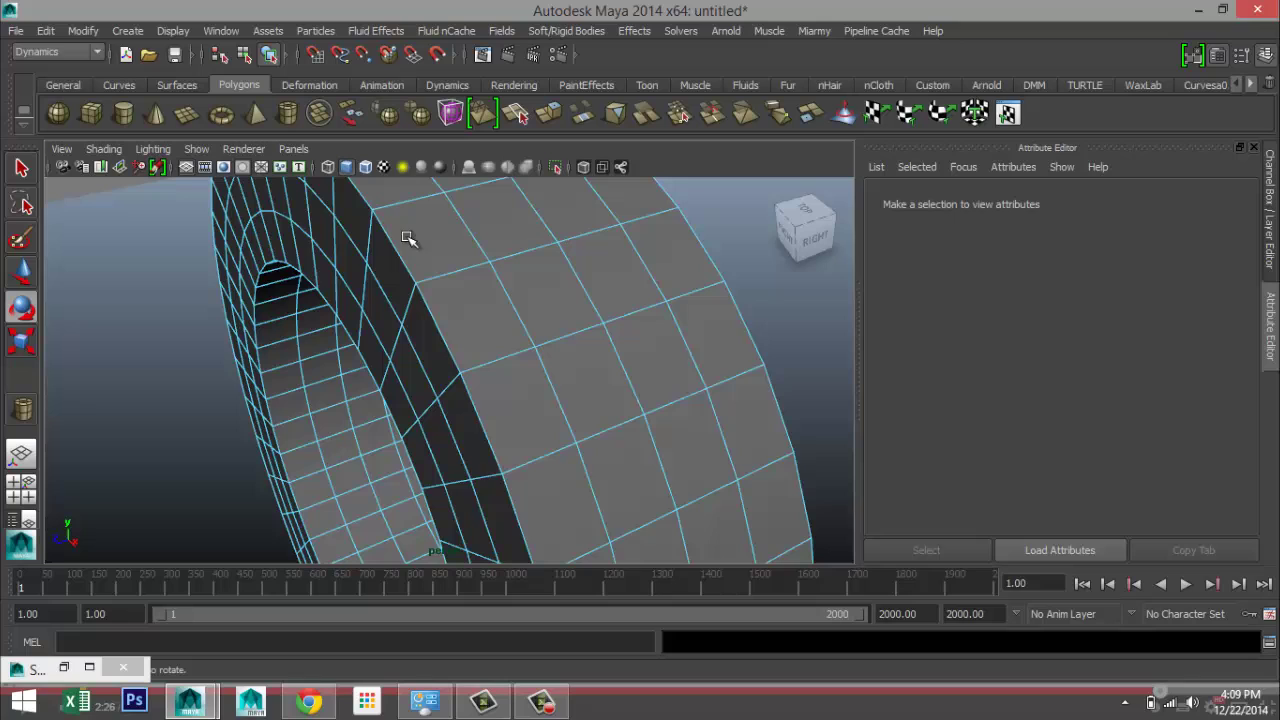
pyautogui.doubleClick(383, 293)
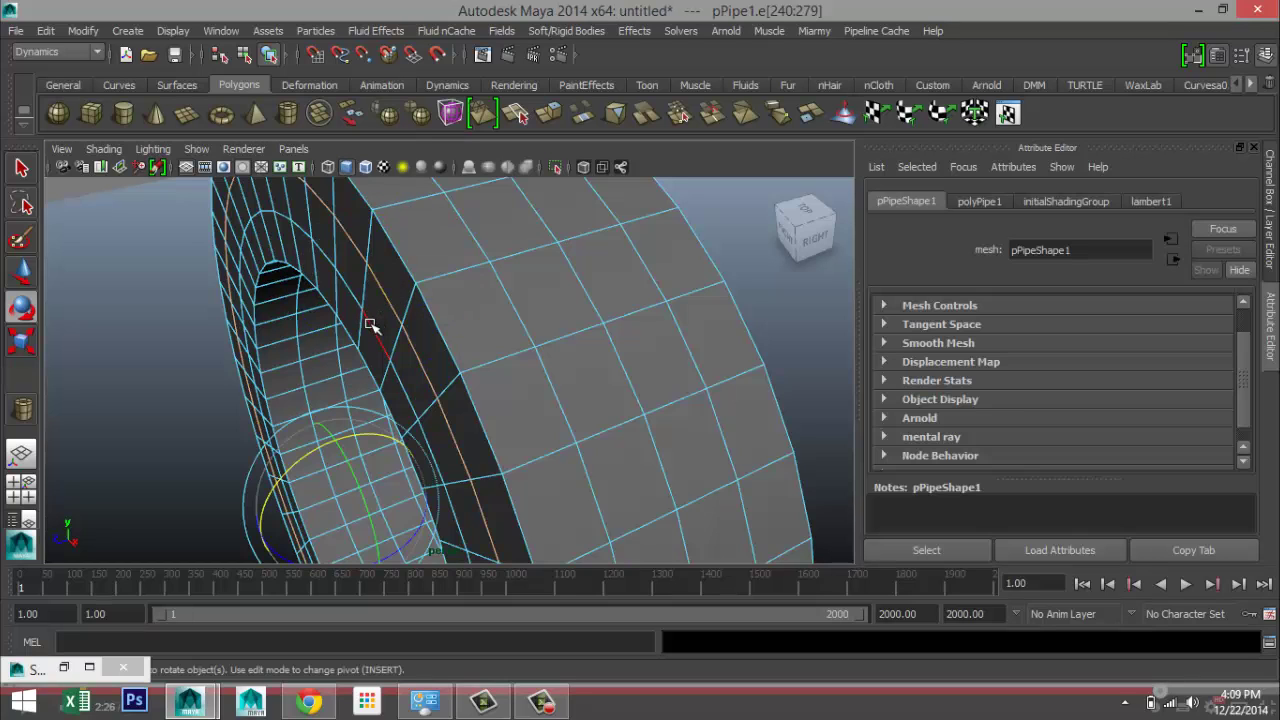
pyautogui.keyDown('shift'); pyautogui.doubleClick(370, 325); pyautogui.keyUp('shift')
# Step: Add the two matching edge loops on the pipe's opposite flat side to the selection
pyautogui.keyDown('alt'); pyautogui.moveTo(671, 400); pyautogui.dragTo(677, 480); pyautogui.keyUp('alt')
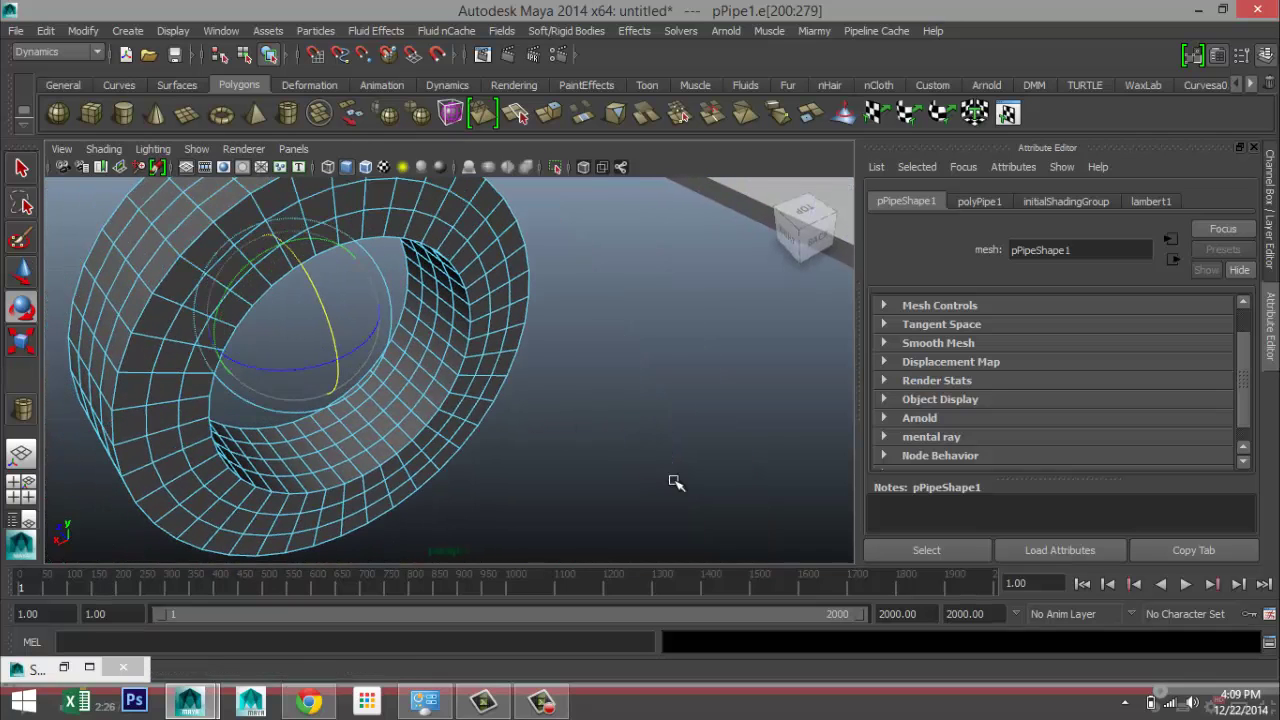
pyautogui.keyDown('shift'); pyautogui.doubleClick(438, 186); pyautogui.keyUp('shift')
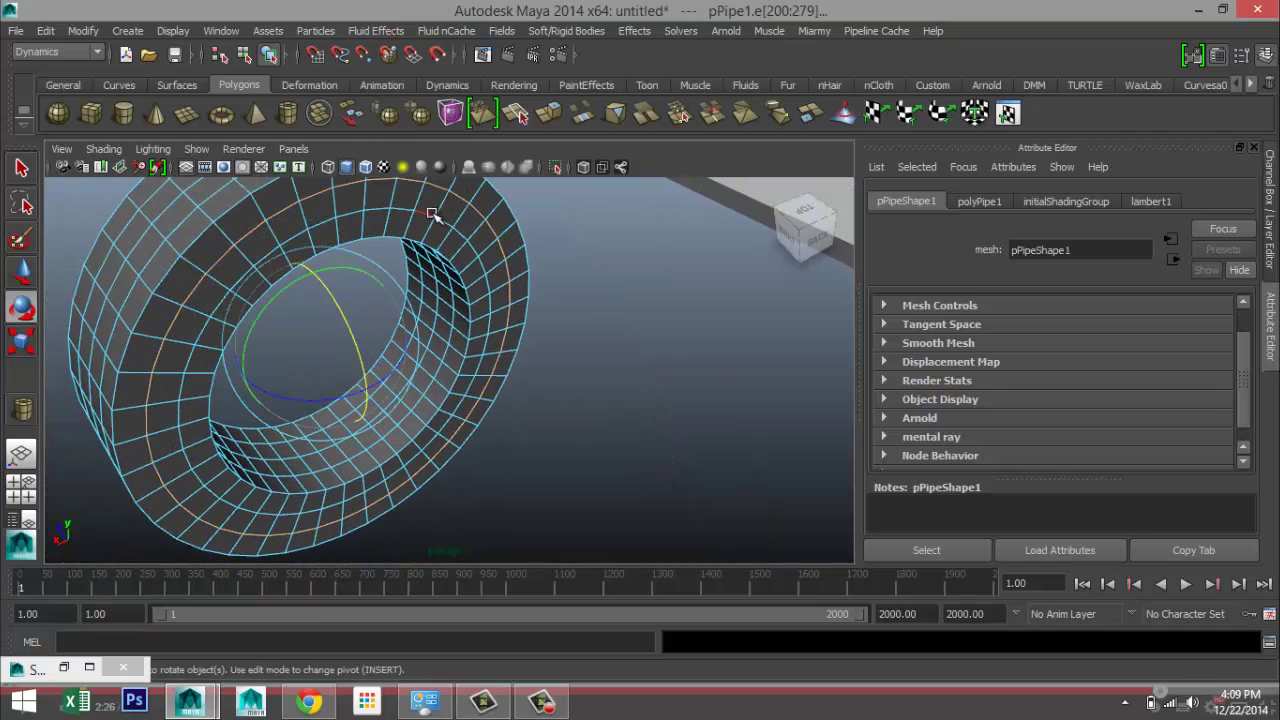
pyautogui.keyDown('alt'); pyautogui.moveTo(501, 381); pyautogui.dragTo(587, 392); pyautogui.keyUp('alt')
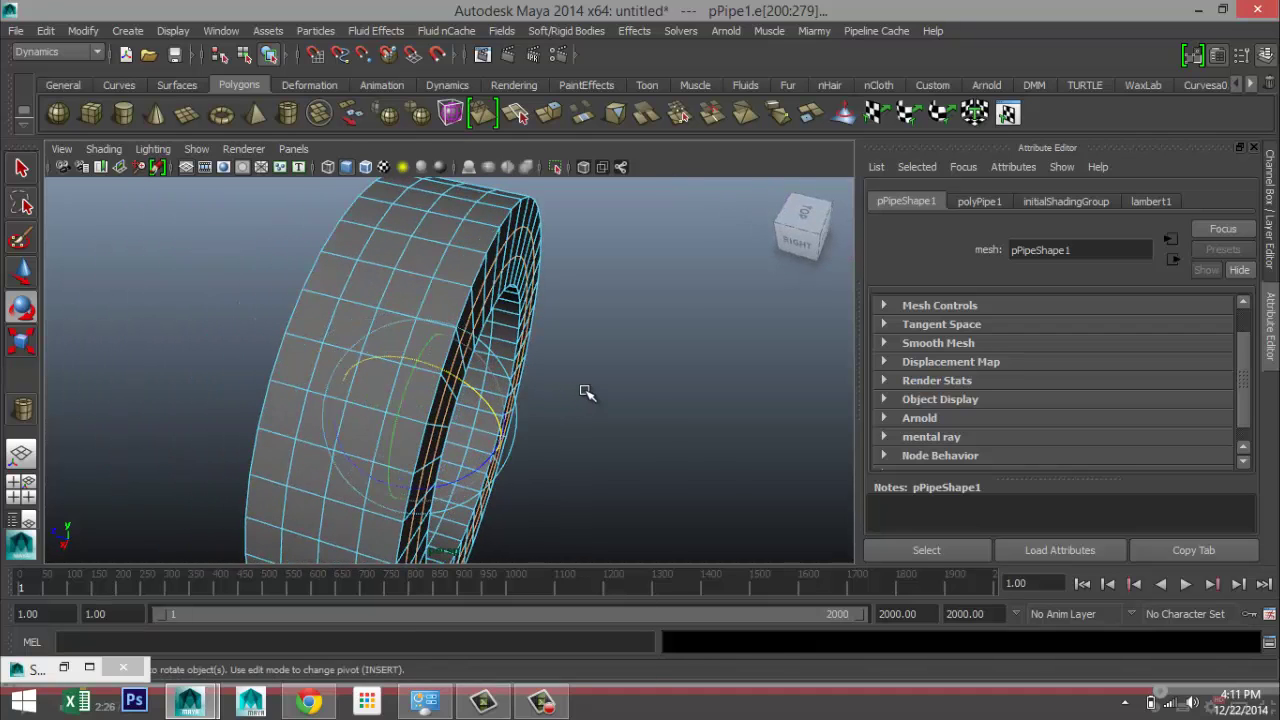
pyautogui.keyDown('alt'); pyautogui.moveTo(586, 337); pyautogui.dragTo(583, 329); pyautogui.keyUp('alt')
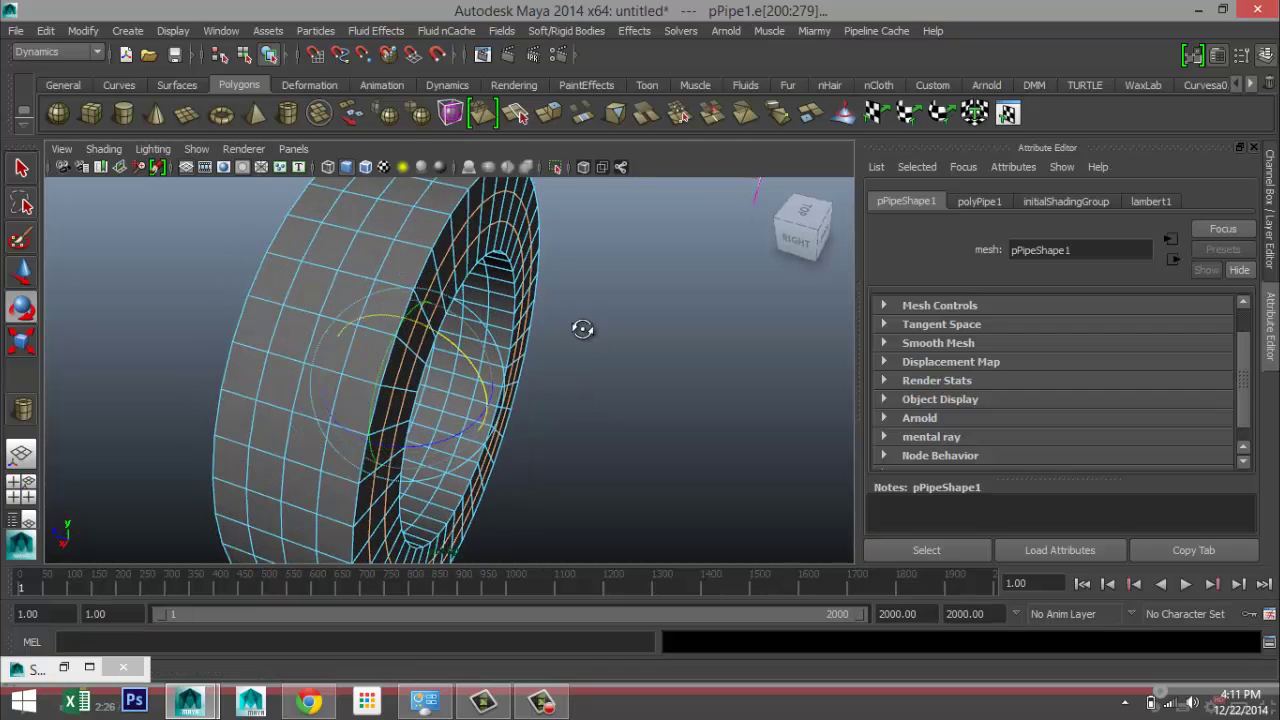
# Step: Scale the selected sidewall edge loops outward along the pipe's width so both sides of the tire bulge
pyautogui.press('r')
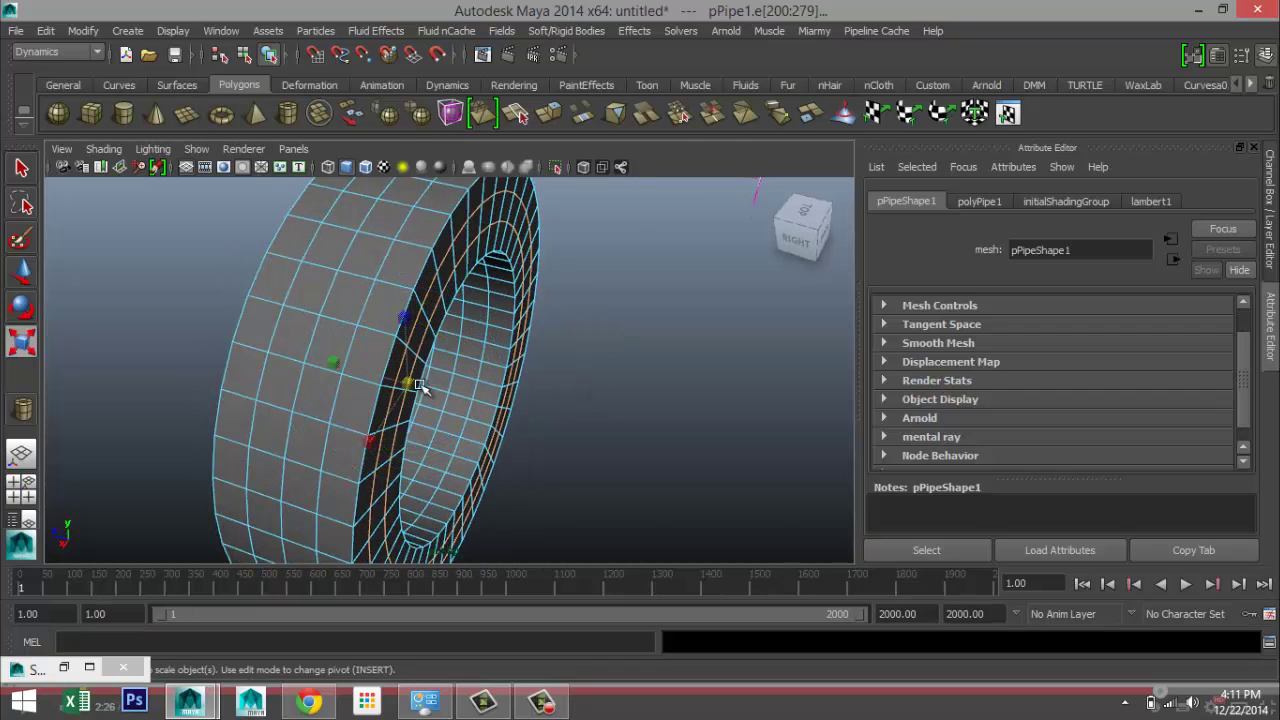
pyautogui.moveTo(408, 383); pyautogui.dragTo(314, 366)
pyautogui.keyDown('alt'); pyautogui.moveTo(666, 402); pyautogui.dragTo(669, 363); pyautogui.keyUp('alt')
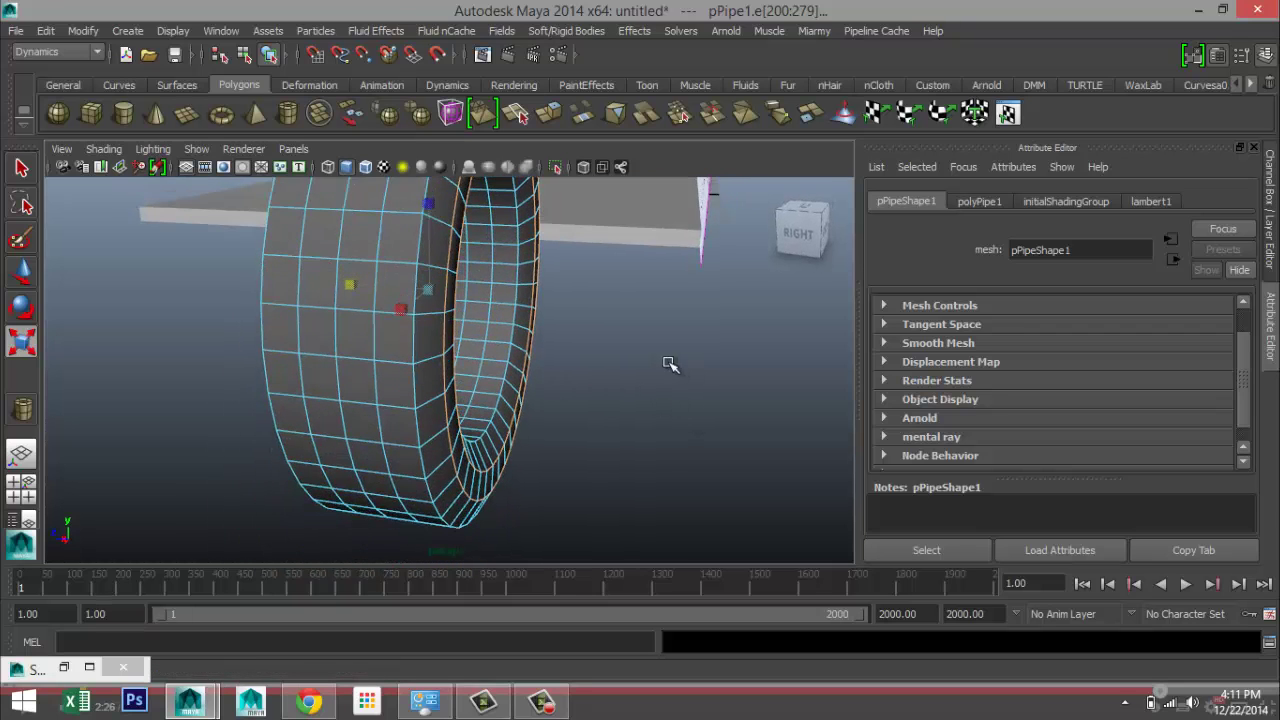
pyautogui.keyDown('alt'); pyautogui.moveTo(603, 340); pyautogui.dragTo(646, 405, button='middle'); pyautogui.keyUp('alt')
pyautogui.keyDown('alt'); pyautogui.moveTo(646, 405); pyautogui.dragTo(588, 402); pyautogui.keyUp('alt')
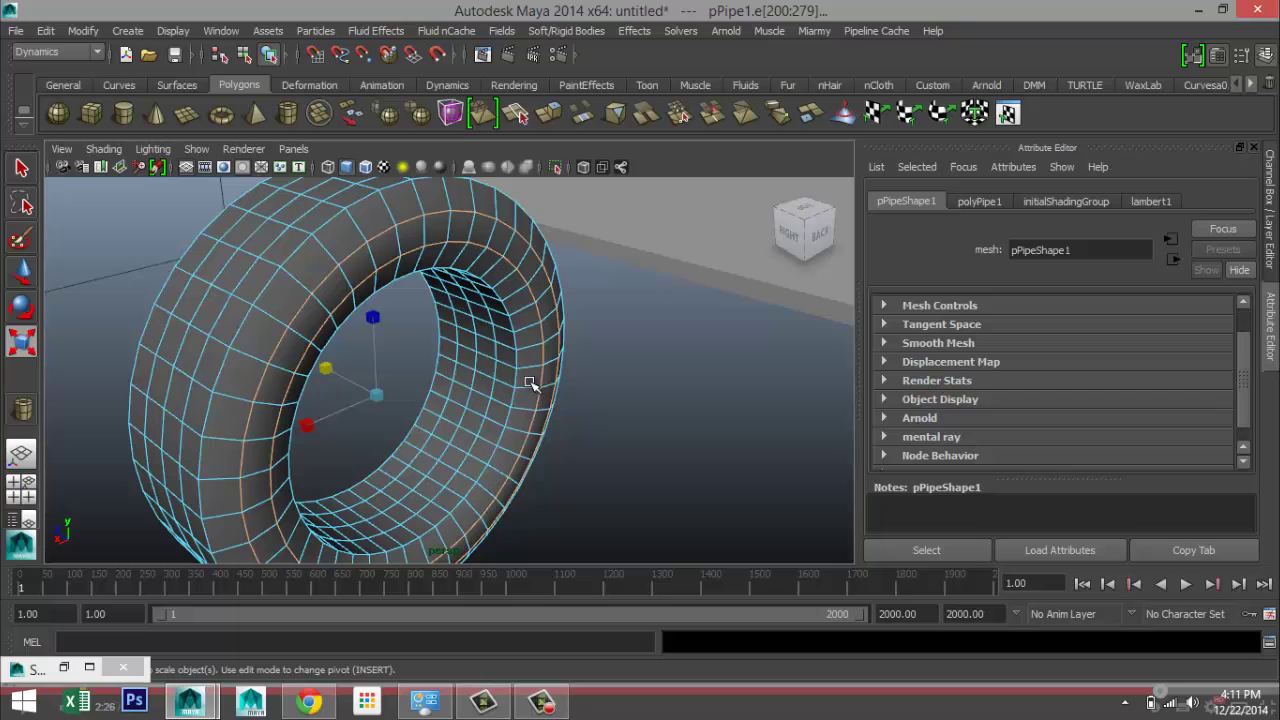
# Step: Select the outer of the two bulged edge loops on both sidewalls and scale them up slightly and uniformly
pyautogui.moveTo(376, 236); pyautogui.dragTo(383, 234, button='right')
pyautogui.doubleClick(380, 236)
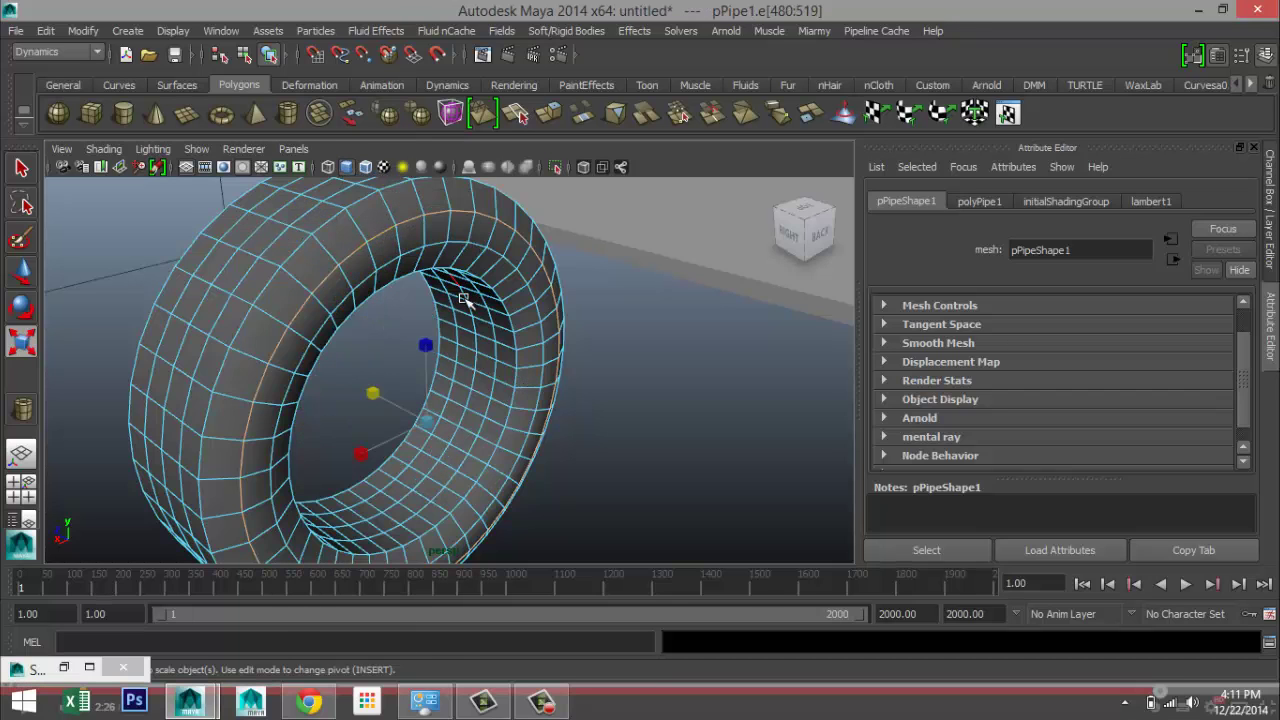
pyautogui.keyDown('alt'); pyautogui.moveTo(445, 280); pyautogui.dragTo(580, 277); pyautogui.keyUp('alt')
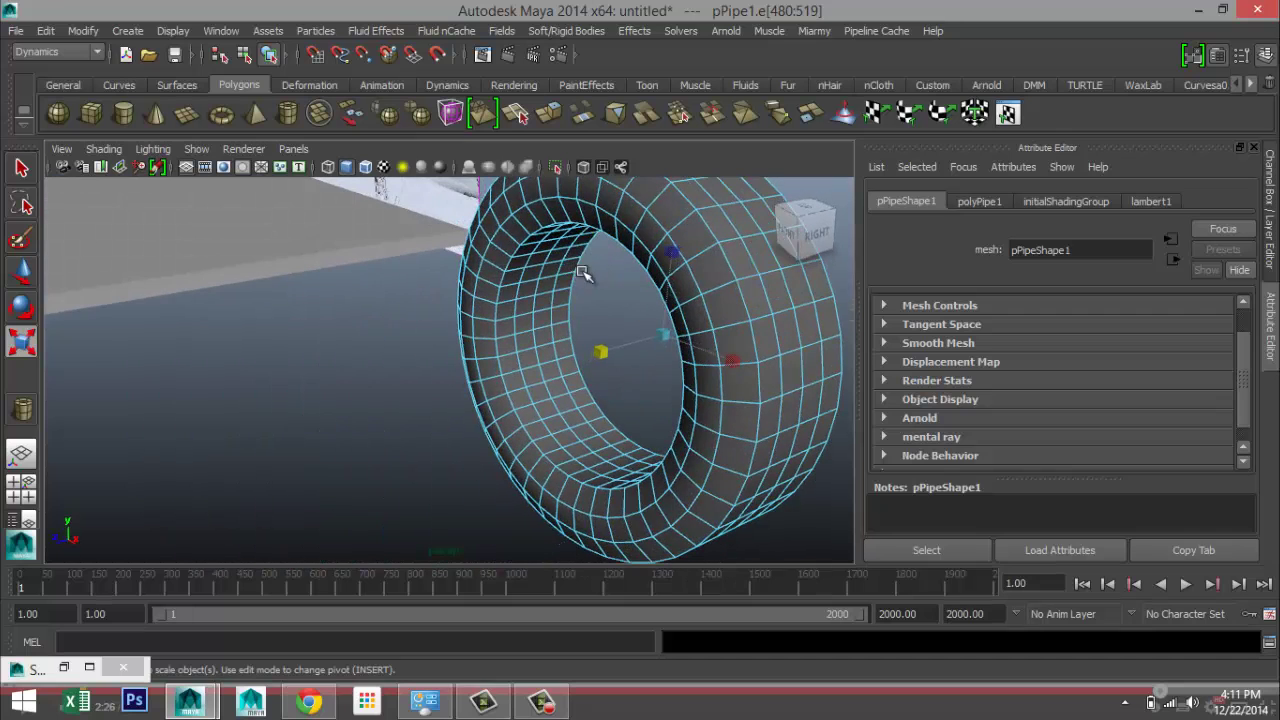
pyautogui.doubleClick(653, 218)
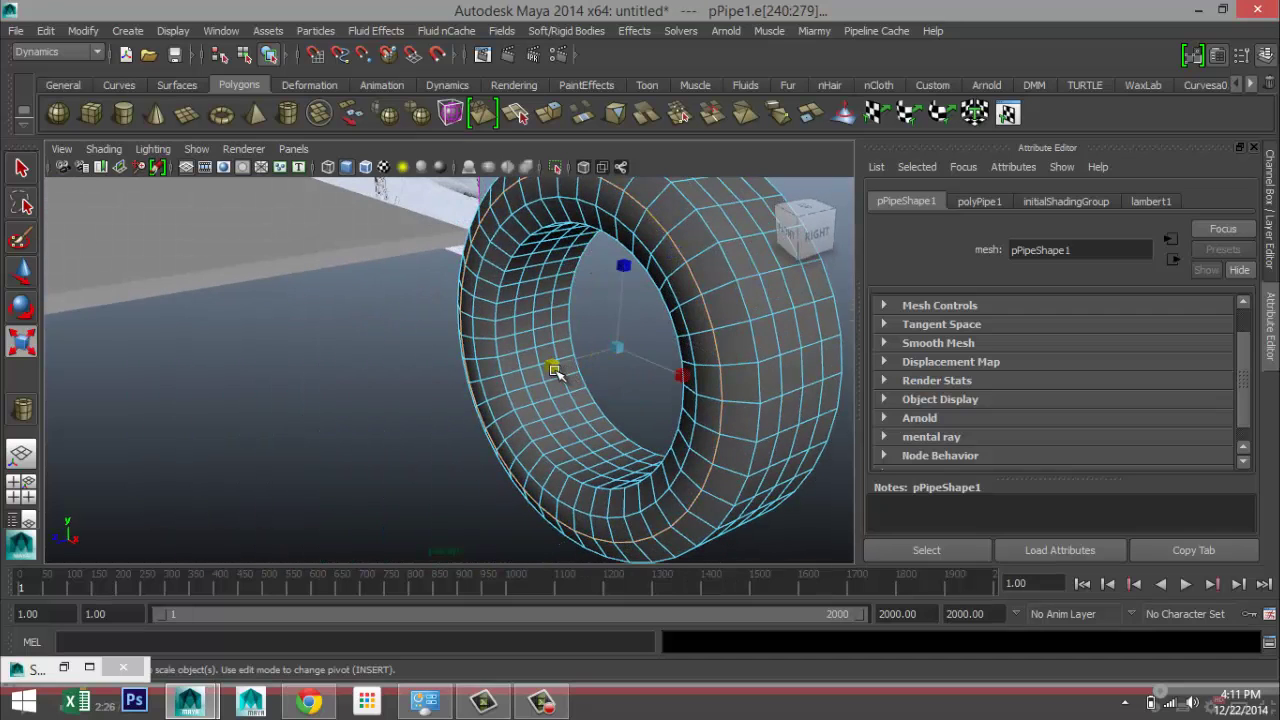
pyautogui.moveTo(618, 346); pyautogui.dragTo(634, 348)
pyautogui.scroll(-5, 706, 389)
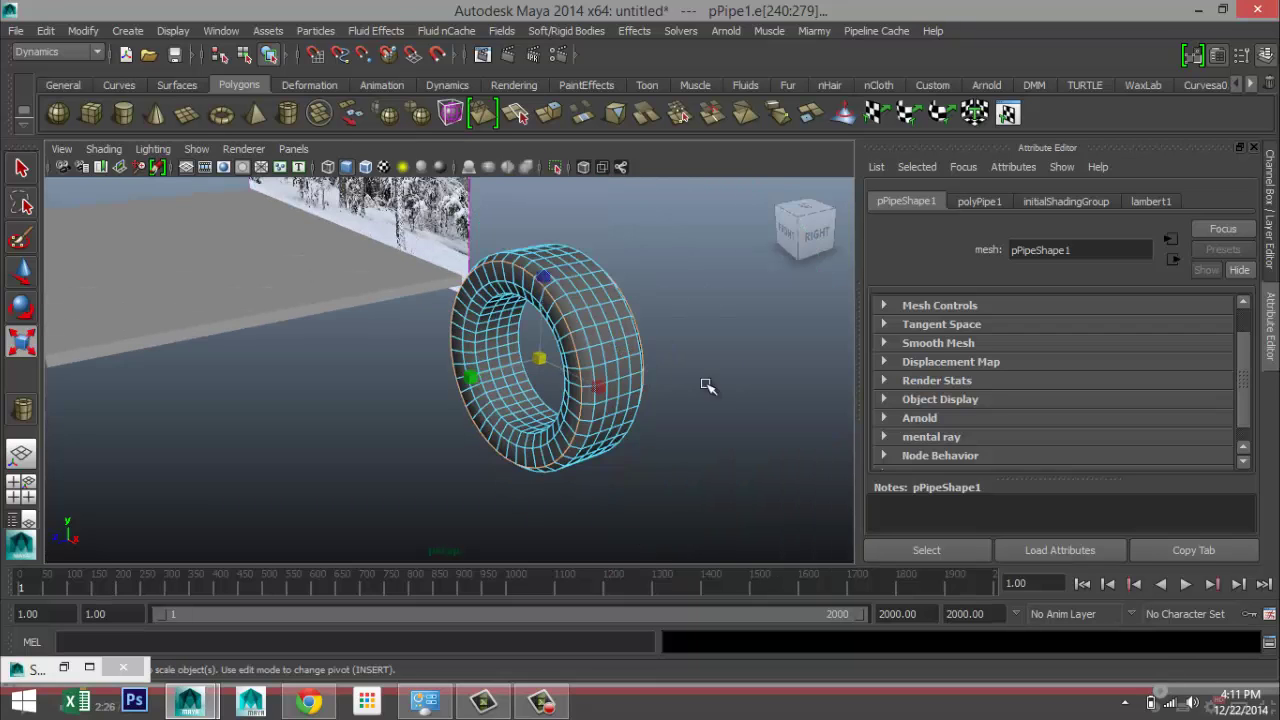
# Step: Select the two middle tread faces on two alternate rows, leaving one unselected row between them
pyautogui.moveTo(706, 389)
pyautogui.keyDown('alt'); pyautogui.mouseDown()
pyautogui.moveTo(636, 379)
pyautogui.moveTo(606, 394)
pyautogui.moveTo(674, 403)
pyautogui.moveTo(581, 383)
pyautogui.moveTo(591, 363)
pyautogui.moveTo(663, 403)
pyautogui.moveTo(686, 400)
pyautogui.mouseUp(); pyautogui.keyUp('alt')
pyautogui.scroll(2, 683, 391)
pyautogui.scroll(4, 683, 391)
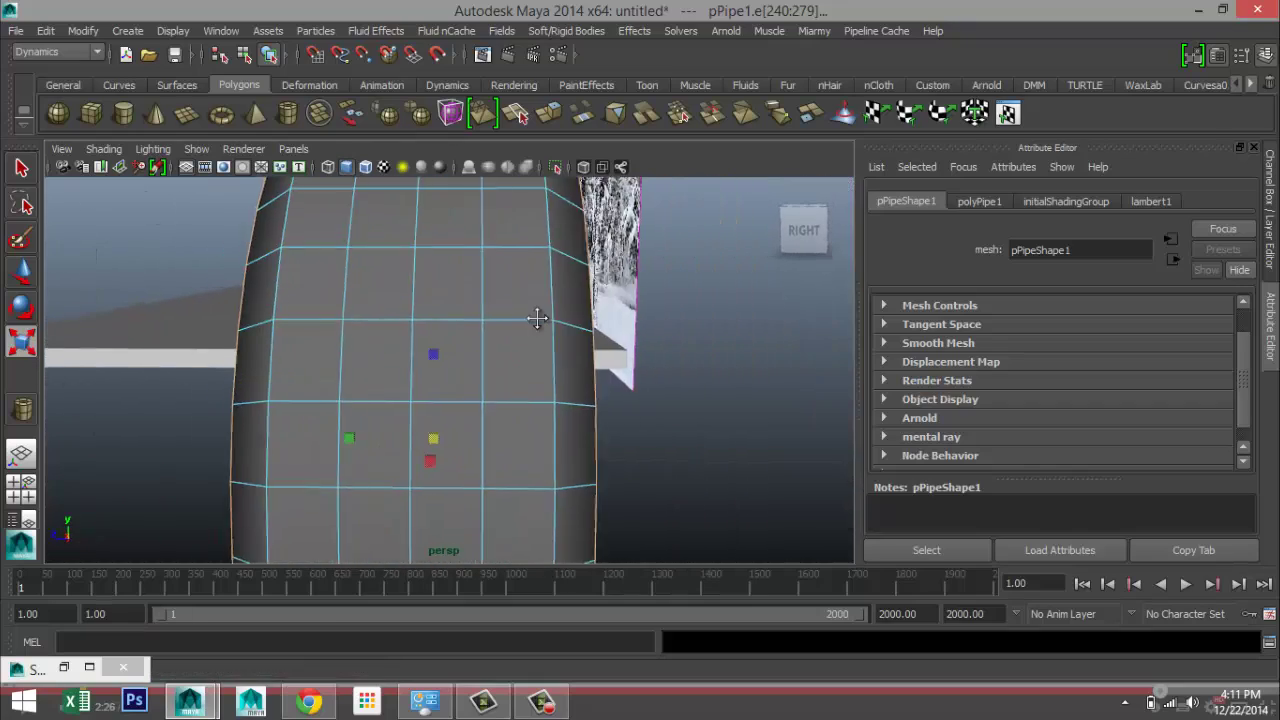
pyautogui.moveTo(455, 316); pyautogui.dragTo(458, 276, button='right')
pyautogui.click(455, 302)
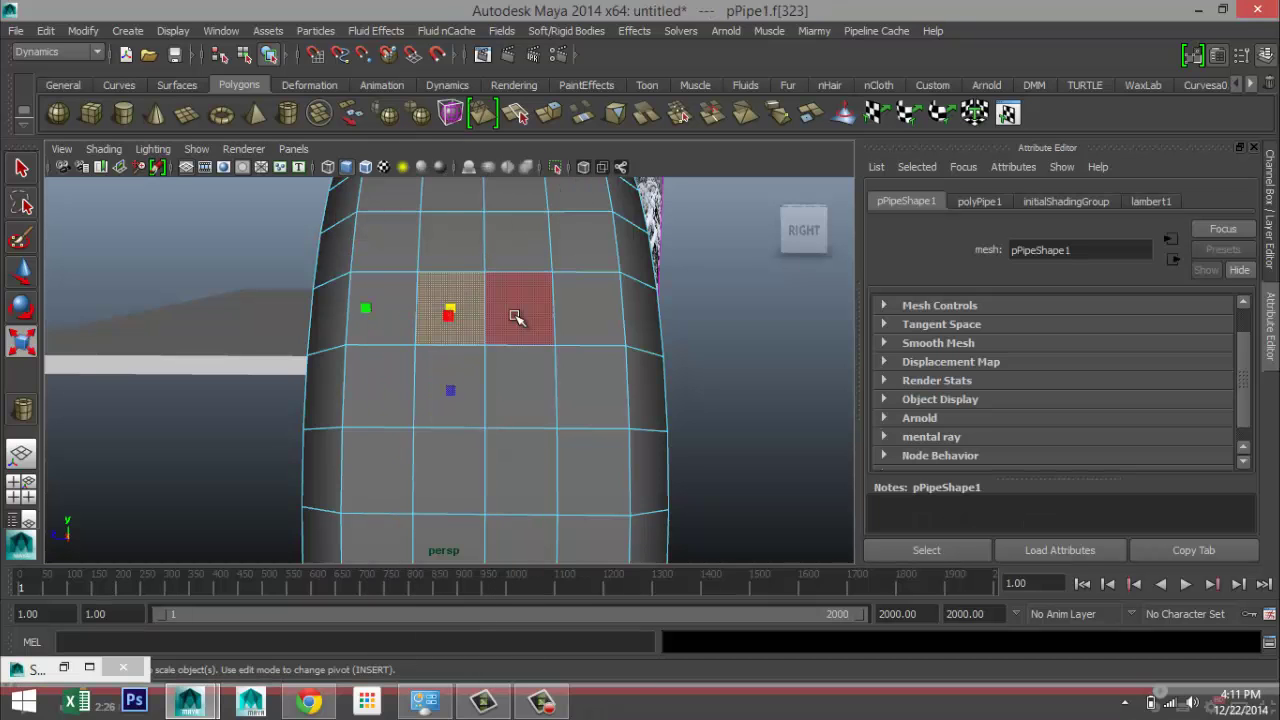
pyautogui.keyDown('shift'); pyautogui.click(515, 316); pyautogui.keyUp('shift')
pyautogui.keyDown('shift'); pyautogui.click(450, 470); pyautogui.keyUp('shift')
pyautogui.keyDown('shift'); pyautogui.click(520, 470); pyautogui.keyUp('shift')
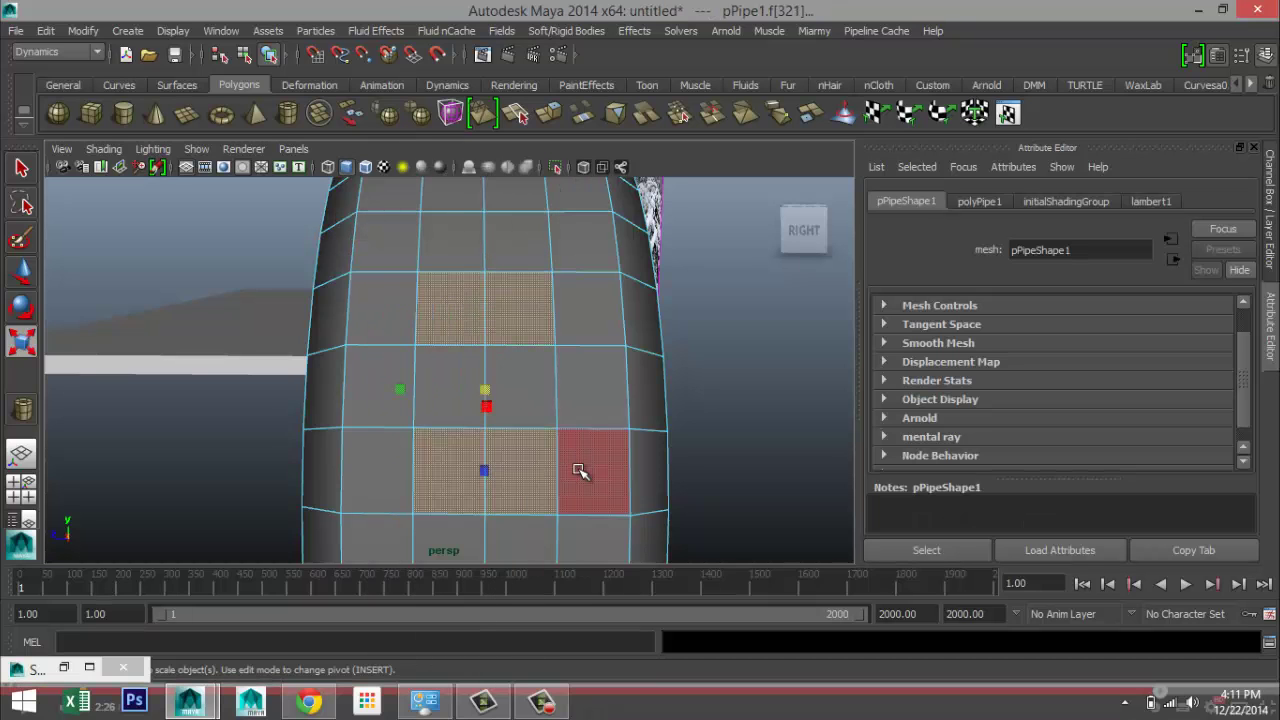
# Step: Add the two middle faces of every second tread row to the selection, working down toward the tire's underside
pyautogui.keyDown('alt'); pyautogui.moveTo(582, 425); pyautogui.dragTo(511, 327, button='middle'); pyautogui.keyUp('alt')
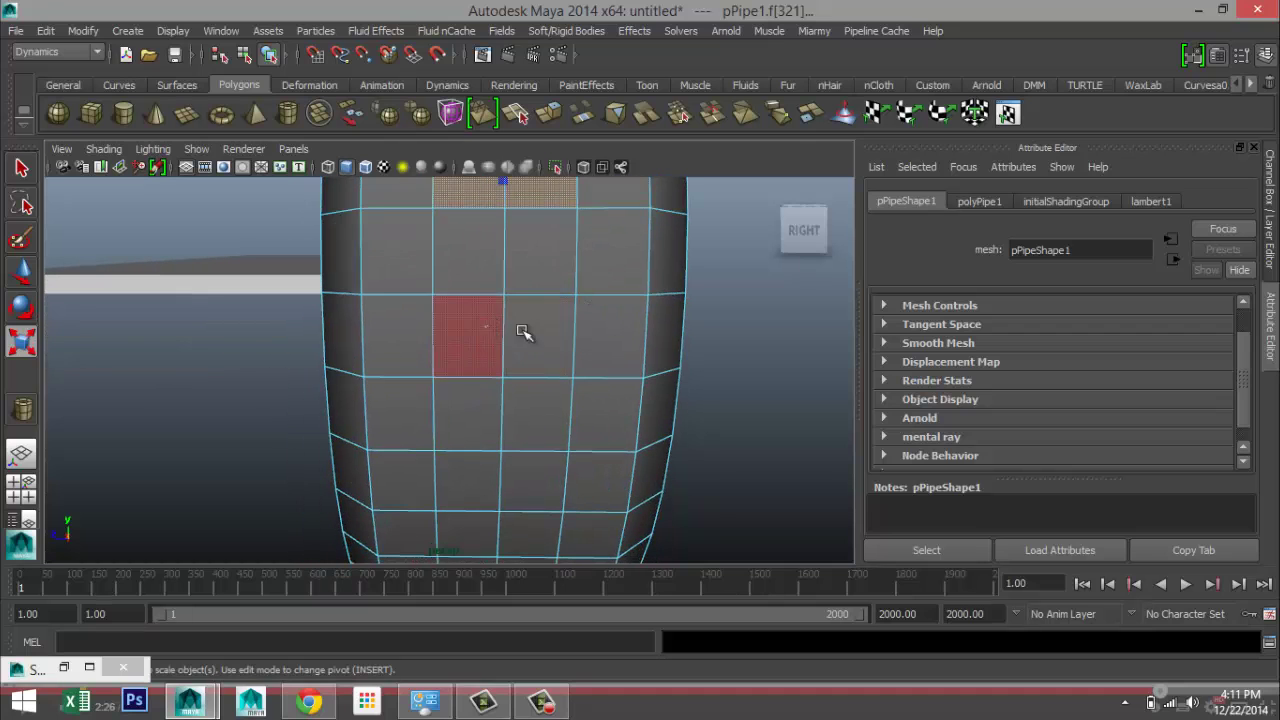
pyautogui.keyDown('shift'); pyautogui.click(518, 330); pyautogui.keyUp('shift')
pyautogui.keyDown('shift'); pyautogui.click(534, 363); pyautogui.keyUp('shift')
pyautogui.keyDown('shift'); pyautogui.click(490, 472); pyautogui.keyUp('shift')
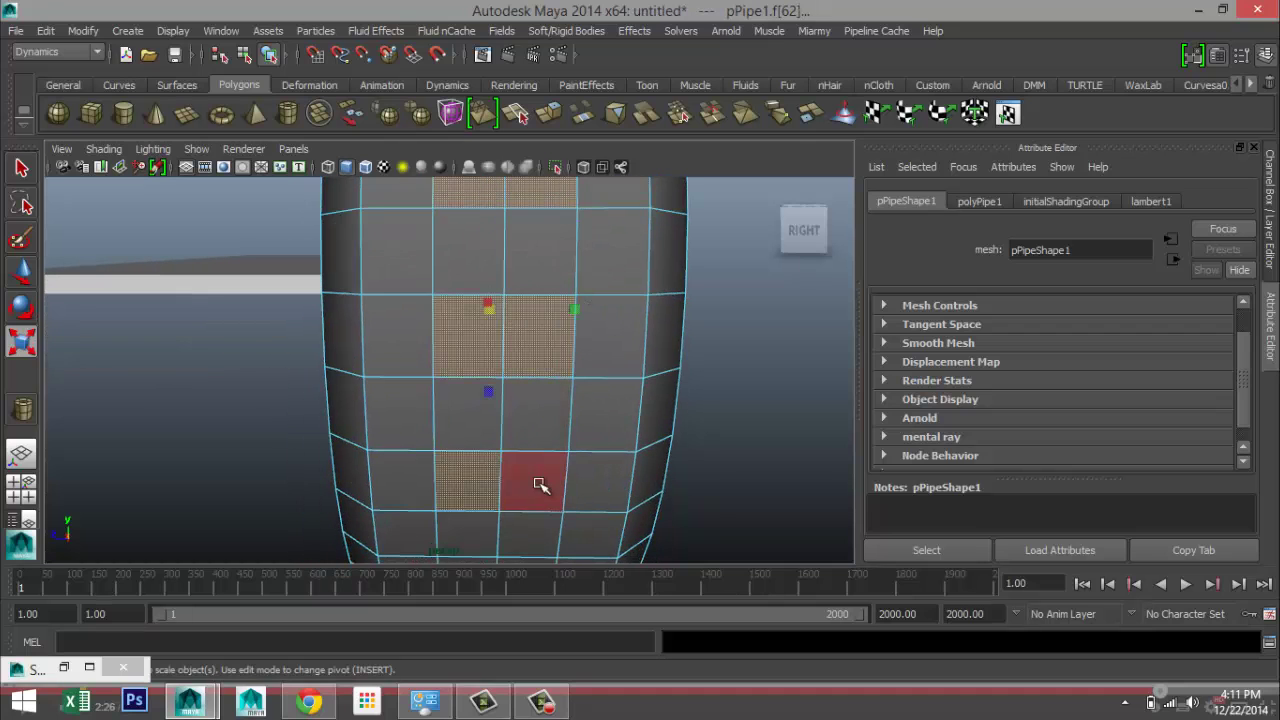
pyautogui.keyDown('alt'); pyautogui.moveTo(625, 464); pyautogui.dragTo(629, 437); pyautogui.keyUp('alt')
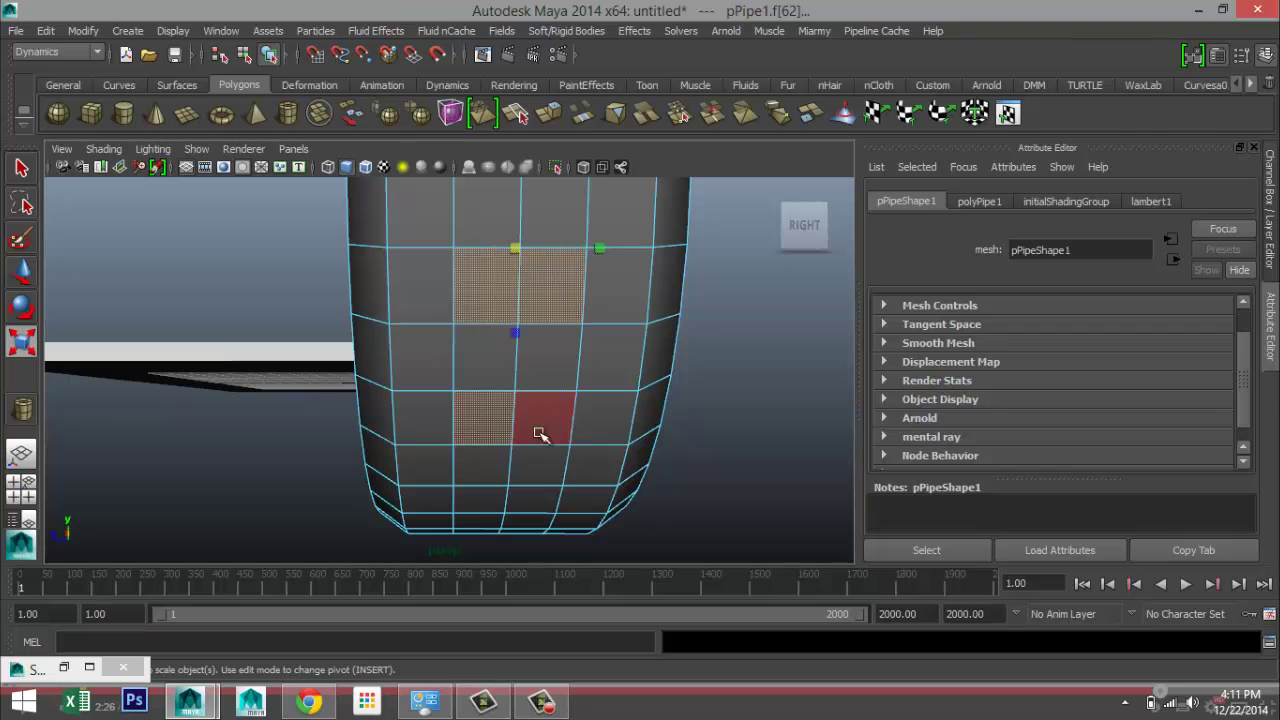
pyautogui.keyDown('alt'); pyautogui.moveTo(580, 506); pyautogui.dragTo(523, 277); pyautogui.keyUp('alt')
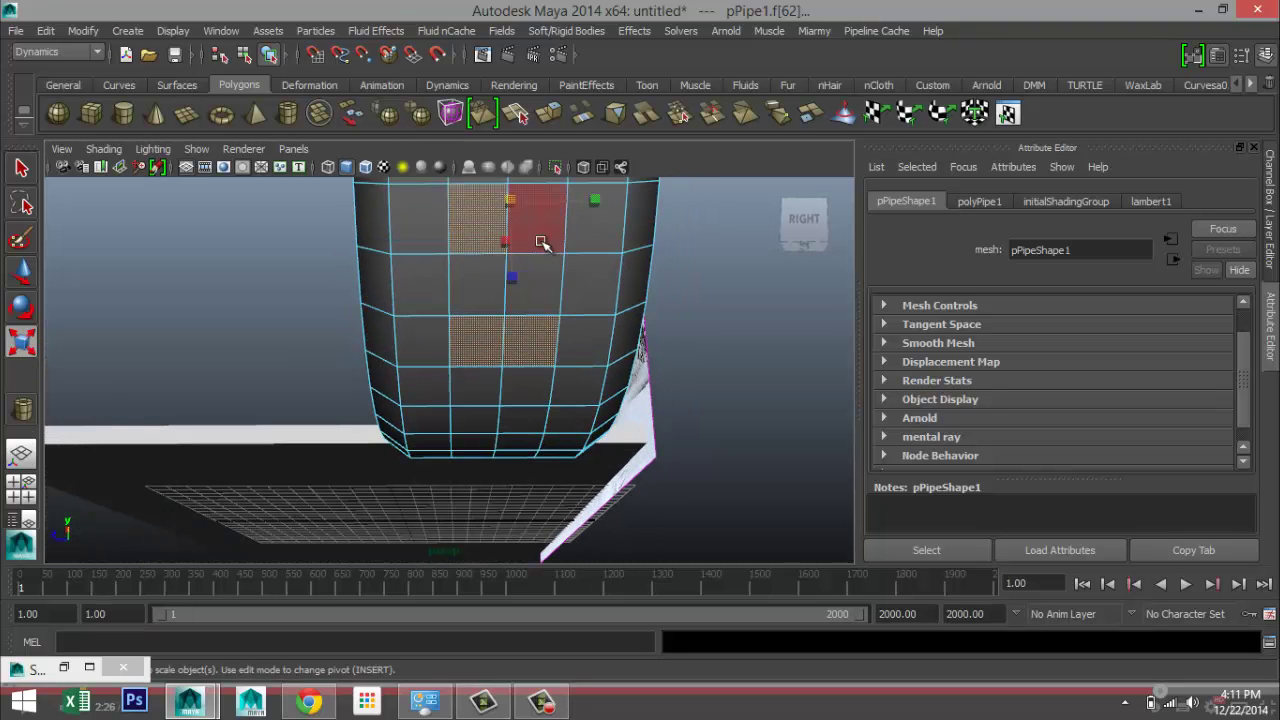
pyautogui.keyDown('alt'); pyautogui.moveTo(510, 230); pyautogui.dragTo(510, 300); pyautogui.keyUp('alt')
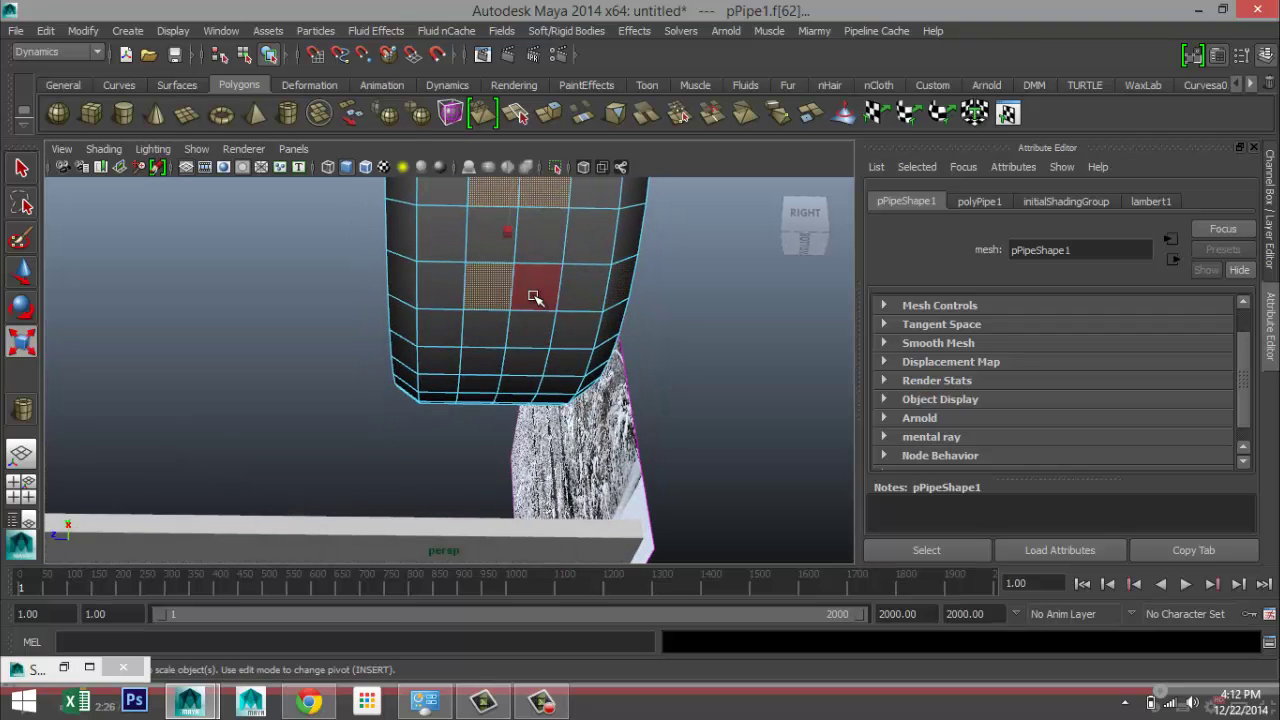
pyautogui.keyDown('shift'); pyautogui.click(535, 297); pyautogui.keyUp('shift')
pyautogui.keyDown('shift'); pyautogui.click(488, 360); pyautogui.keyUp('shift')
pyautogui.keyDown('shift'); pyautogui.click(523, 363); pyautogui.keyUp('shift')
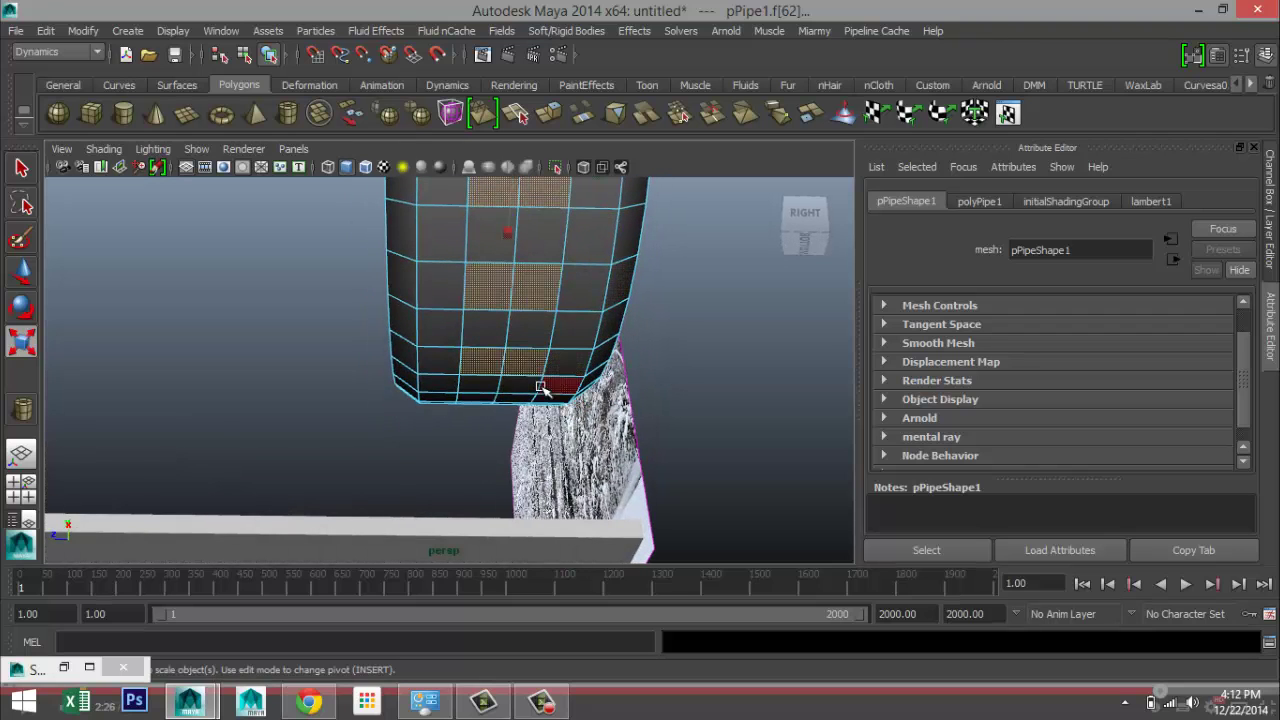
# Step: Extend the alternating middle-face selection from the tire's underside onto its opposite side
pyautogui.keyDown('alt'); pyautogui.moveTo(514, 429); pyautogui.dragTo(517, 357); pyautogui.keyUp('alt')
pyautogui.moveTo(509, 423)
pyautogui.keyDown('alt'); pyautogui.mouseDown()
pyautogui.moveTo(520, 417)
pyautogui.moveTo(494, 423)
pyautogui.mouseUp(); pyautogui.keyUp('alt')
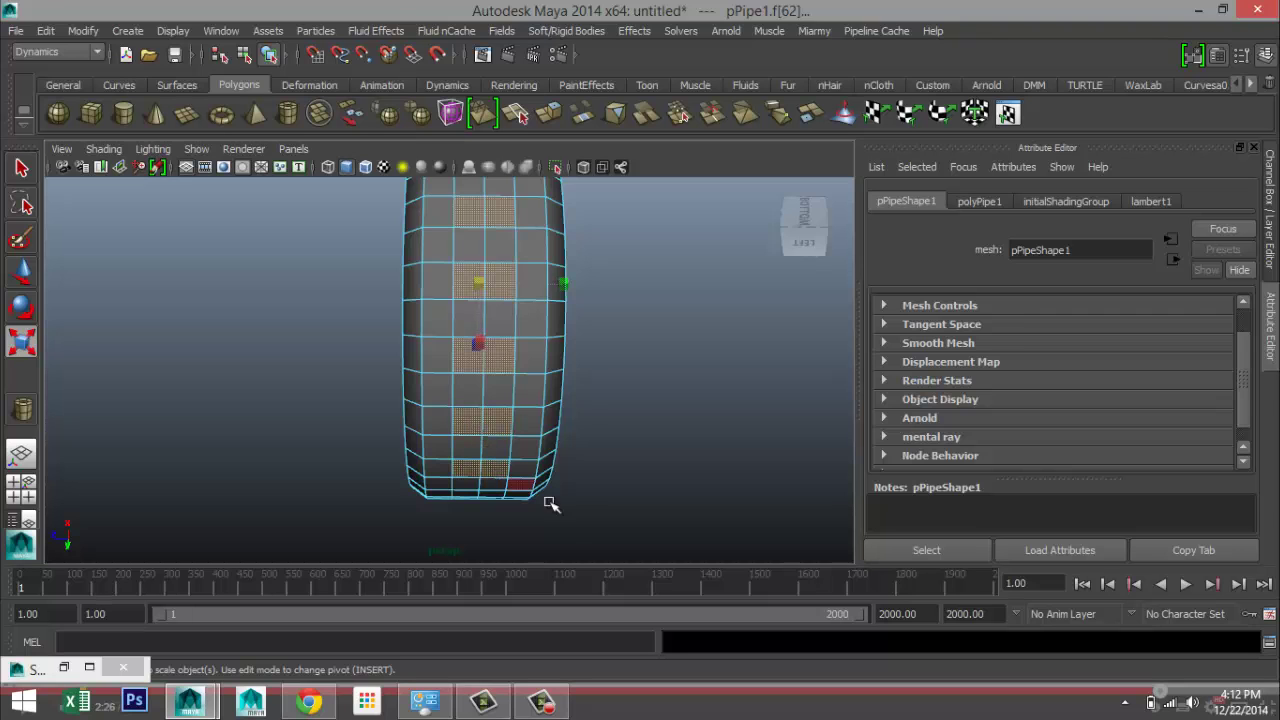
pyautogui.keyDown('alt'); pyautogui.moveTo(551, 506); pyautogui.dragTo(555, 262); pyautogui.keyUp('alt')
pyautogui.keyDown('shift'); pyautogui.click(482, 381); pyautogui.keyUp('shift')
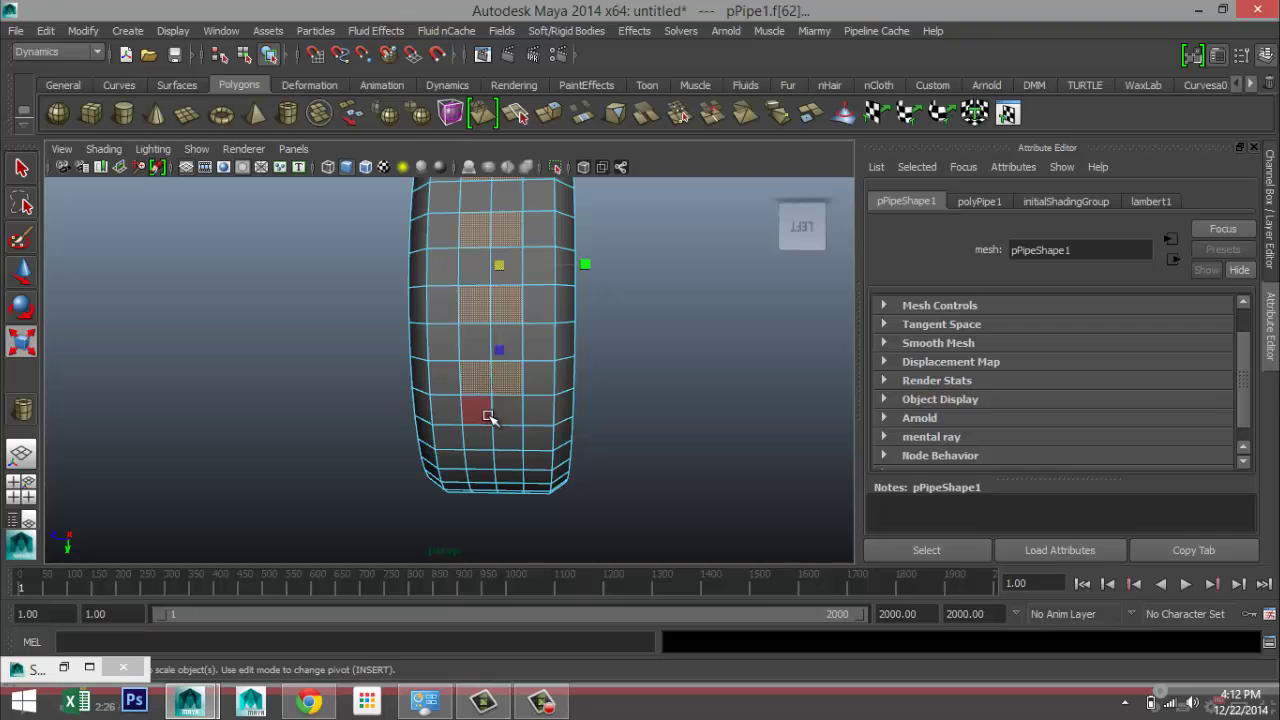
pyautogui.keyDown('shift'); pyautogui.click(490, 440); pyautogui.keyUp('shift')
pyautogui.keyDown('shift'); pyautogui.click(481, 473); pyautogui.keyUp('shift')
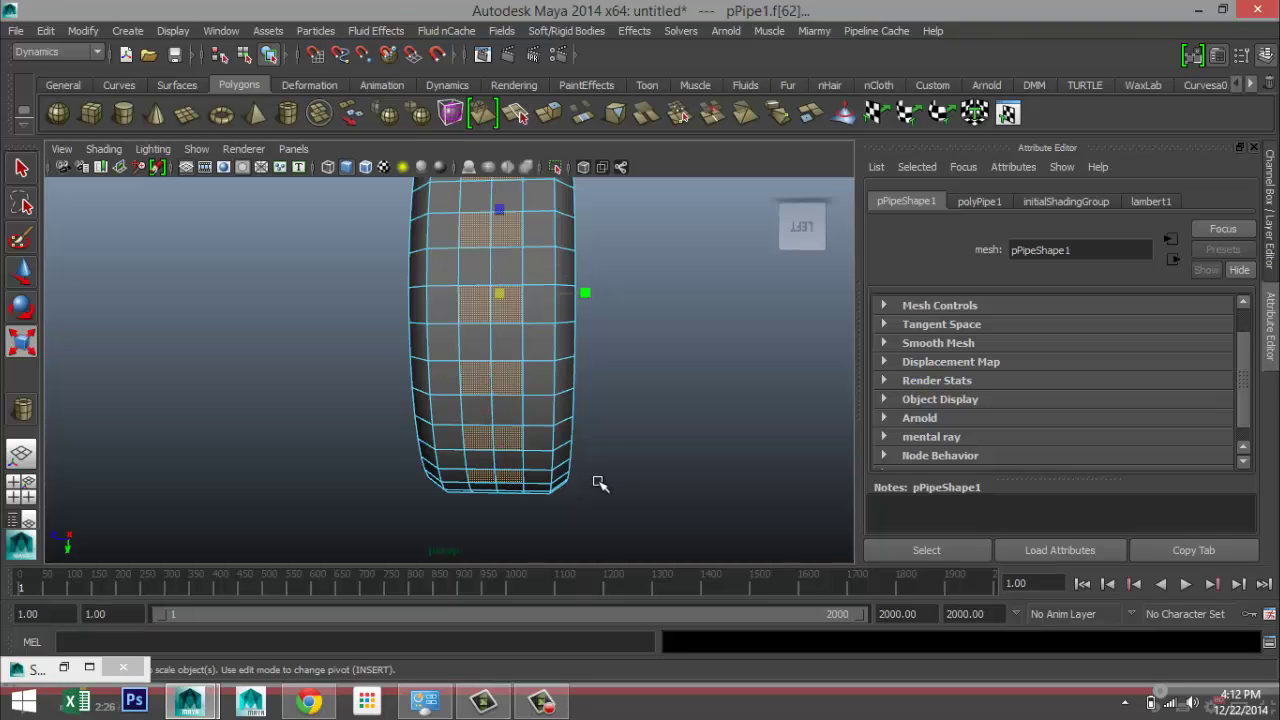
# Step: Complete the ring of alternating middle-face pairs up the opposite side and over the top of the tire
pyautogui.keyDown('alt'); pyautogui.moveTo(600, 484); pyautogui.dragTo(555, 313); pyautogui.keyUp('alt')
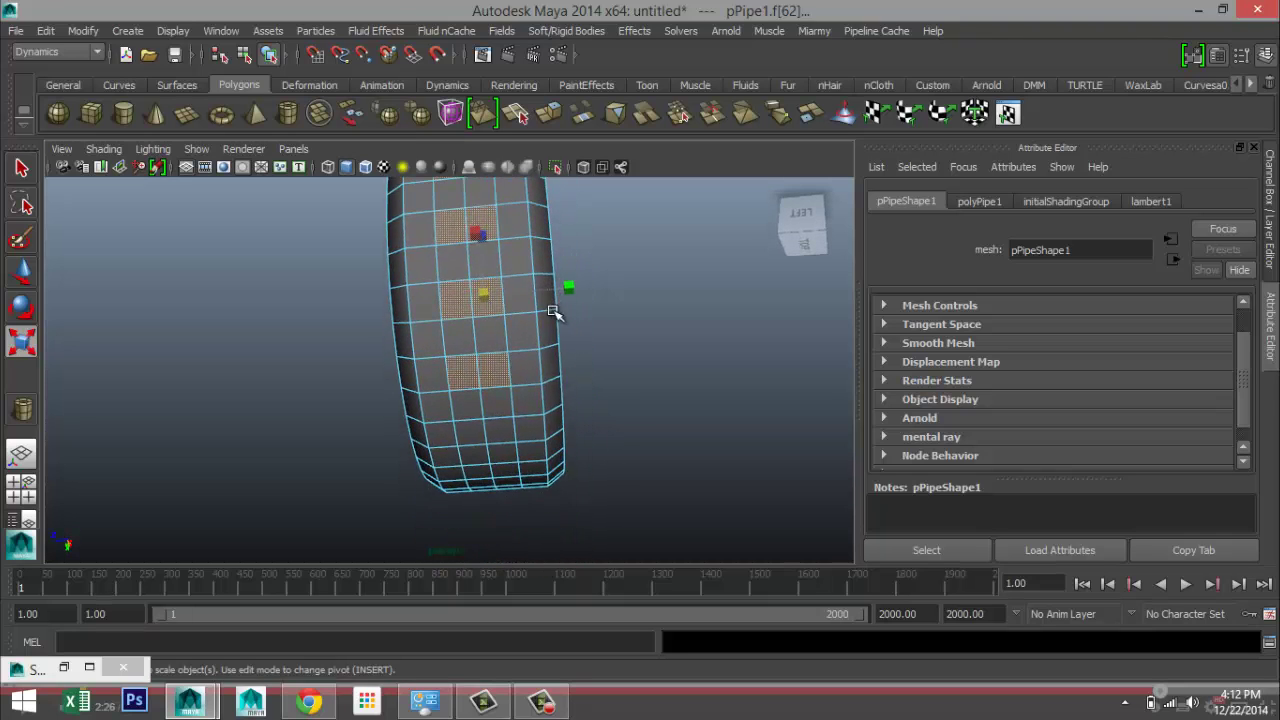
pyautogui.keyDown('shift'); pyautogui.click(483, 426); pyautogui.keyUp('shift')
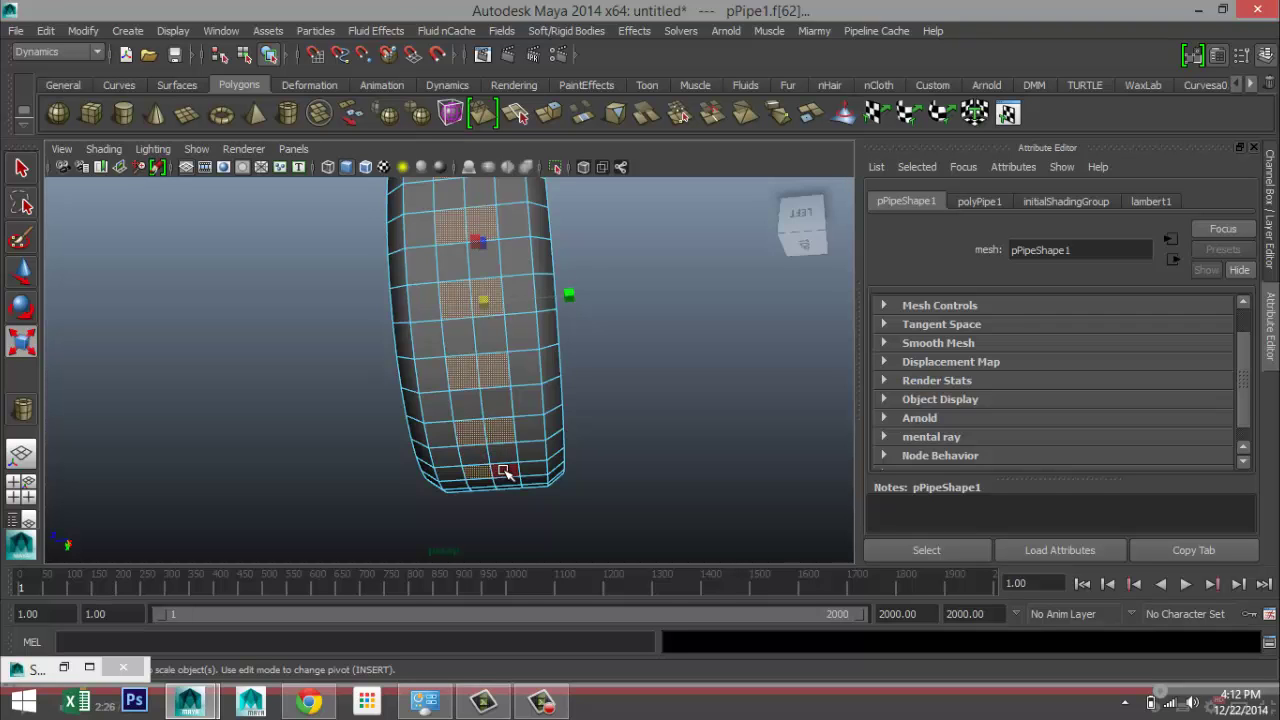
pyautogui.keyDown('alt'); pyautogui.moveTo(594, 486); pyautogui.dragTo(432, 399); pyautogui.keyUp('alt')
pyautogui.keyDown('shift'); pyautogui.click(665, 362); pyautogui.keyUp('shift')
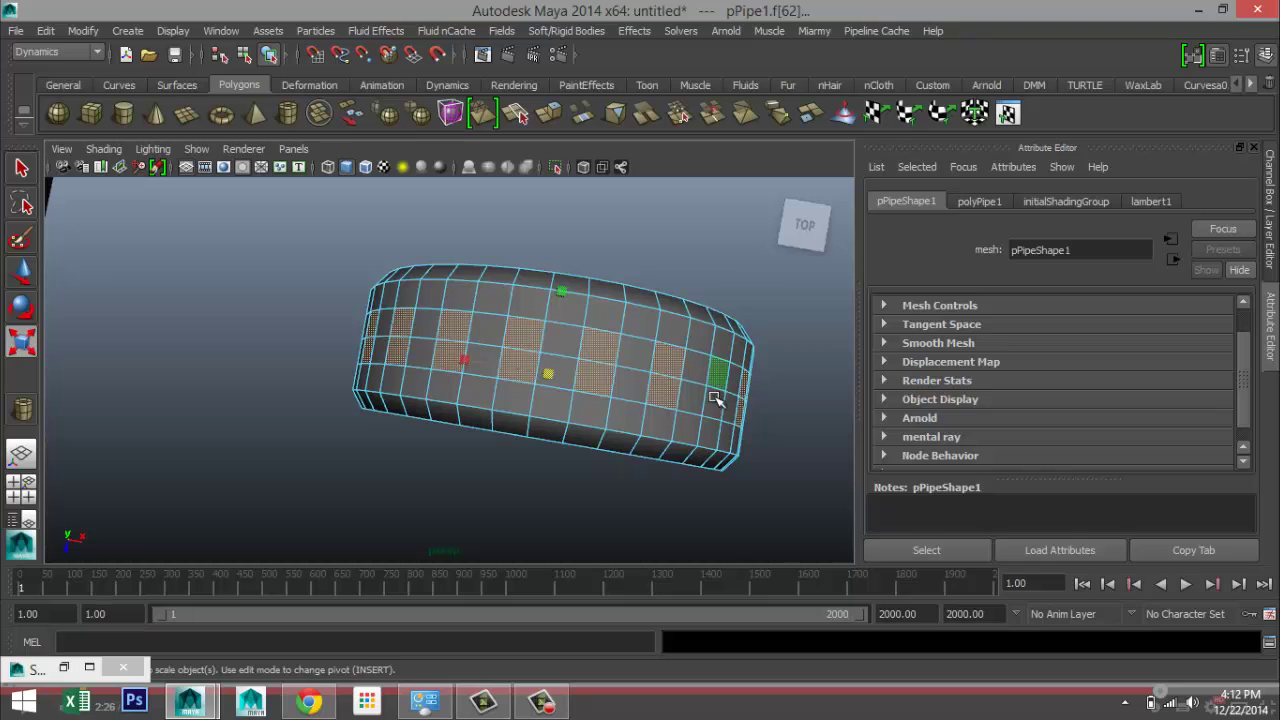
pyautogui.keyDown('shift'); pyautogui.click(718, 378); pyautogui.keyUp('shift')
pyautogui.keyDown('alt'); pyautogui.moveTo(741, 421); pyautogui.dragTo(571, 294); pyautogui.keyUp('alt')
pyautogui.press('r')
pyautogui.scroll(-4, 617, 425)
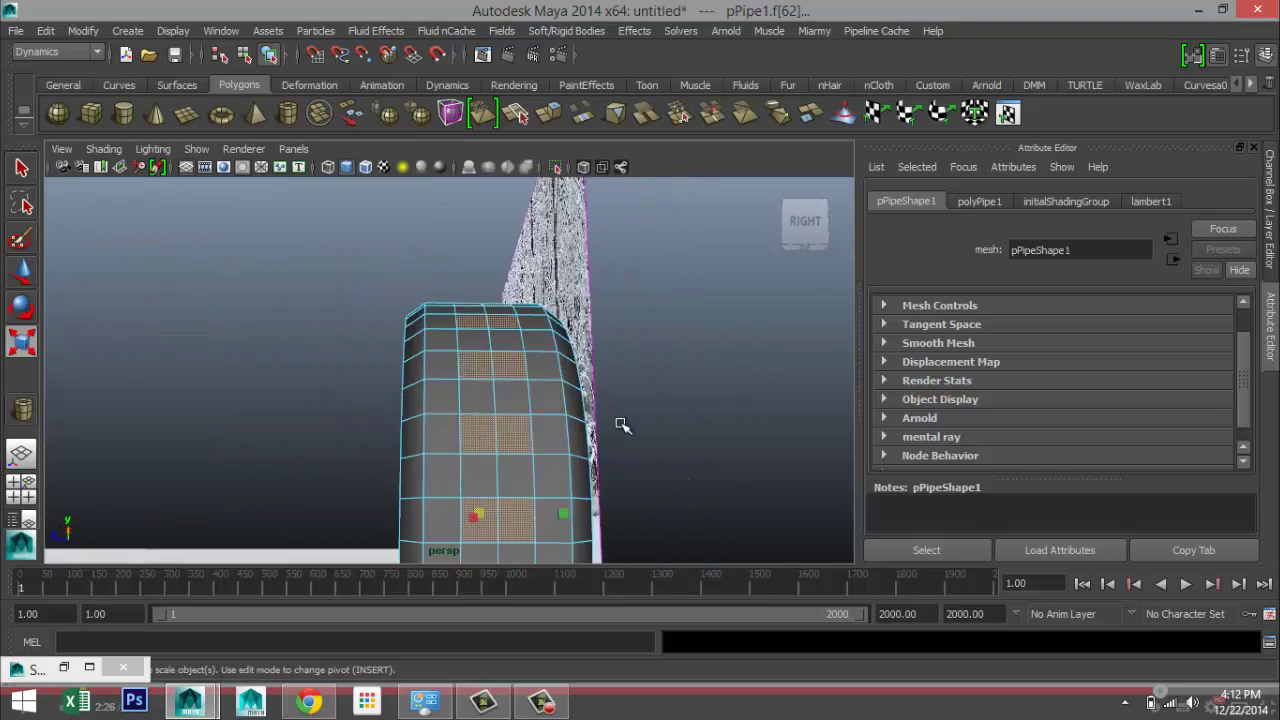
# Step: Extrude the selected alternating tread faces around the tire
pyautogui.keyDown('alt'); pyautogui.moveTo(618, 371); pyautogui.dragTo(612, 398); pyautogui.keyUp('alt')
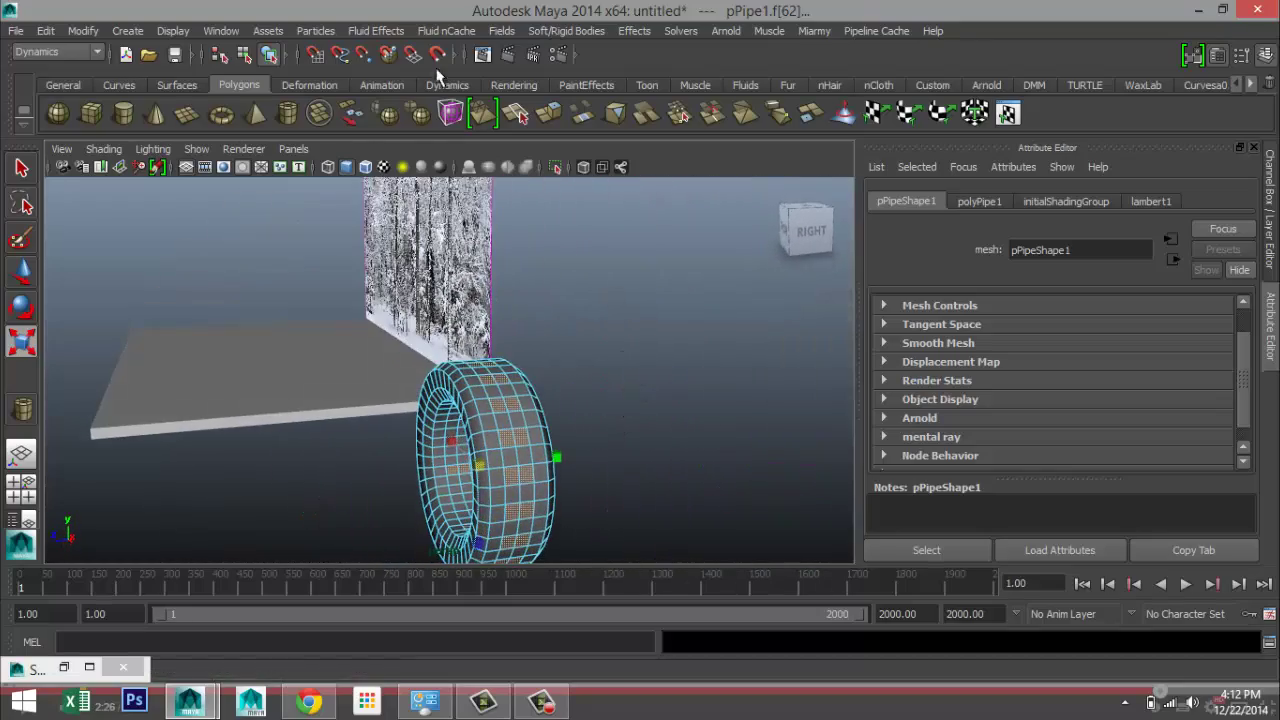
pyautogui.click(99, 51)
pyautogui.click(60, 81)
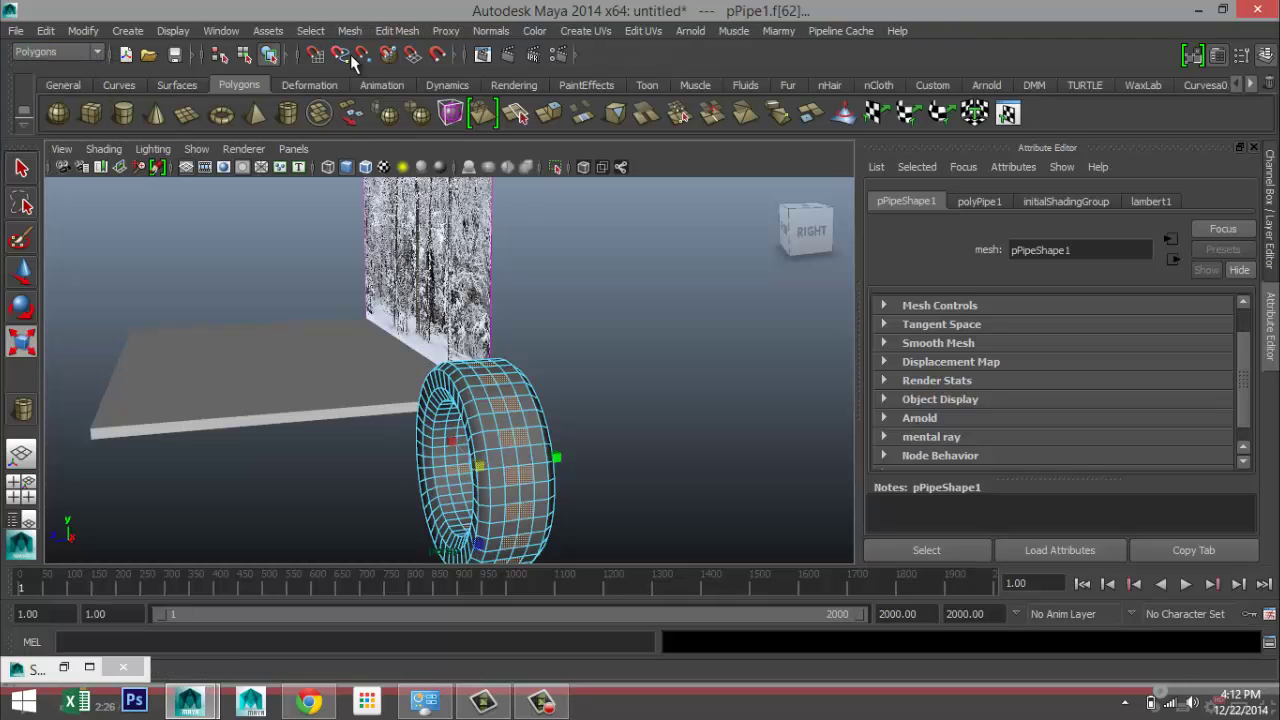
pyautogui.click(397, 30)
pyautogui.click(478, 92)
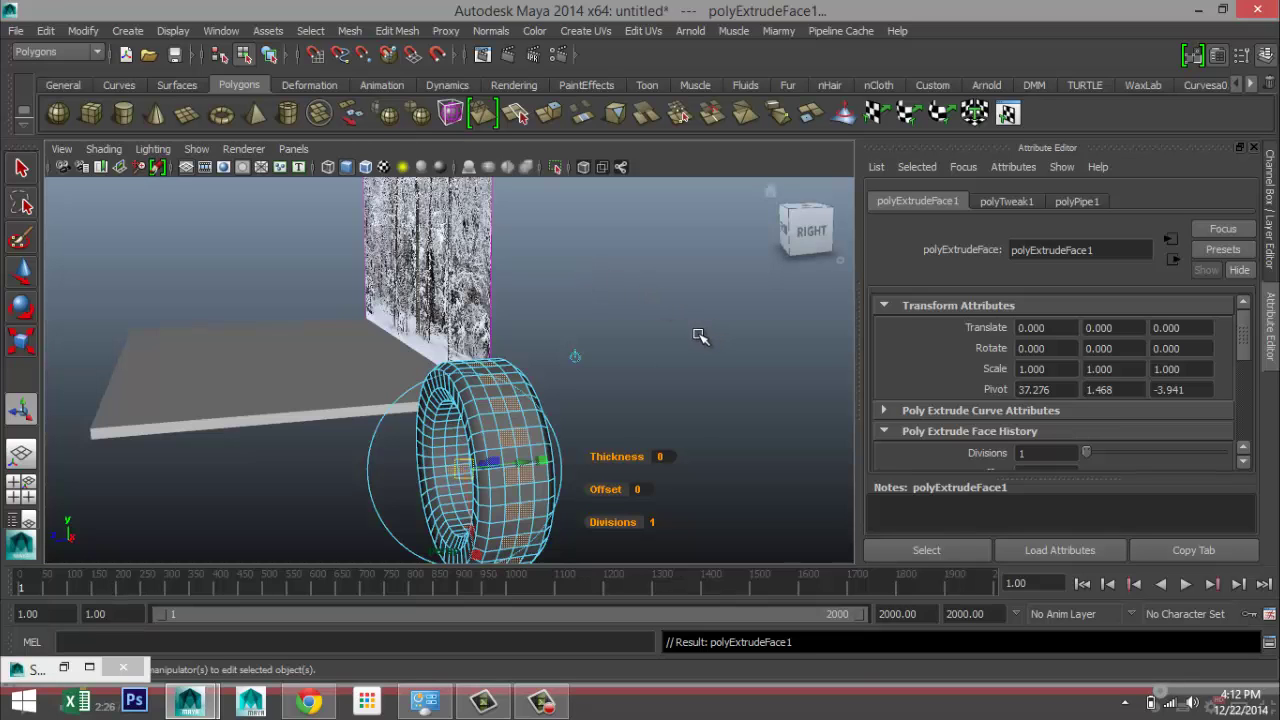
# Step: Scale the extruded faces uniformly outward to form raised tread blocks, and clear the face selection
pyautogui.press('F6')
pyautogui.scroll(-3, 651, 369)
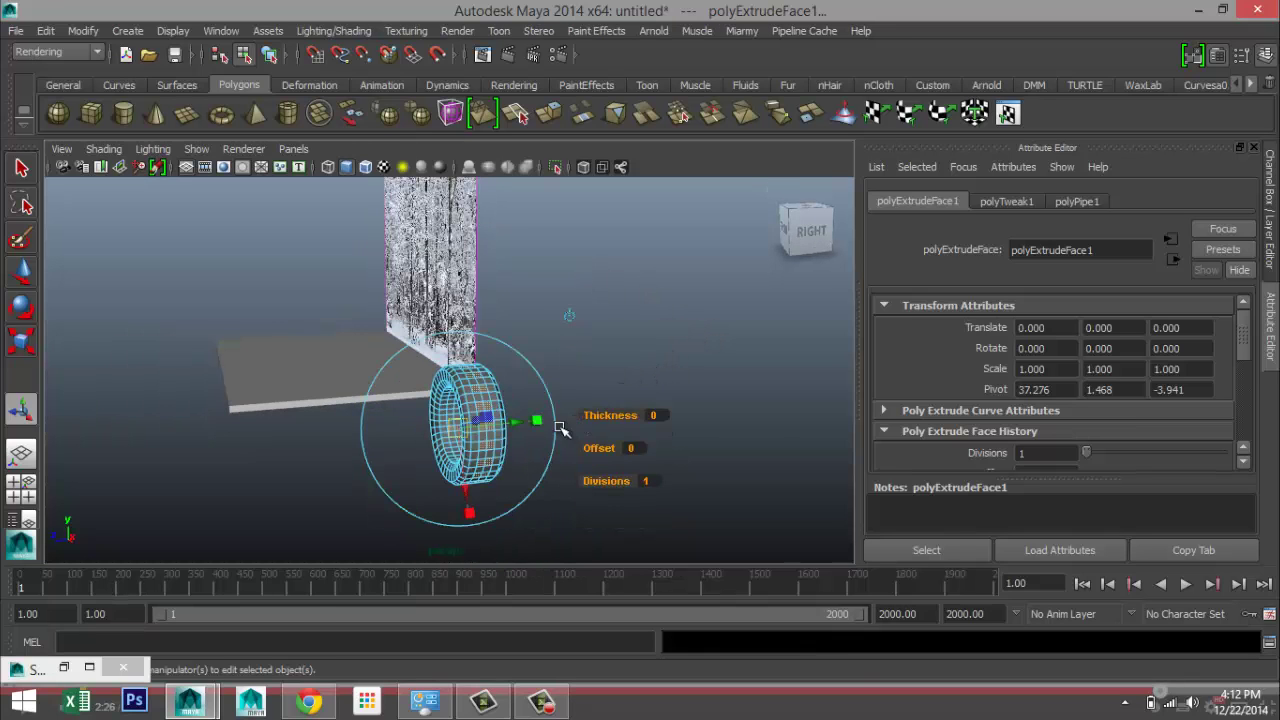
pyautogui.keyDown('alt'); pyautogui.moveTo(561, 428); pyautogui.dragTo(634, 421); pyautogui.keyUp('alt')
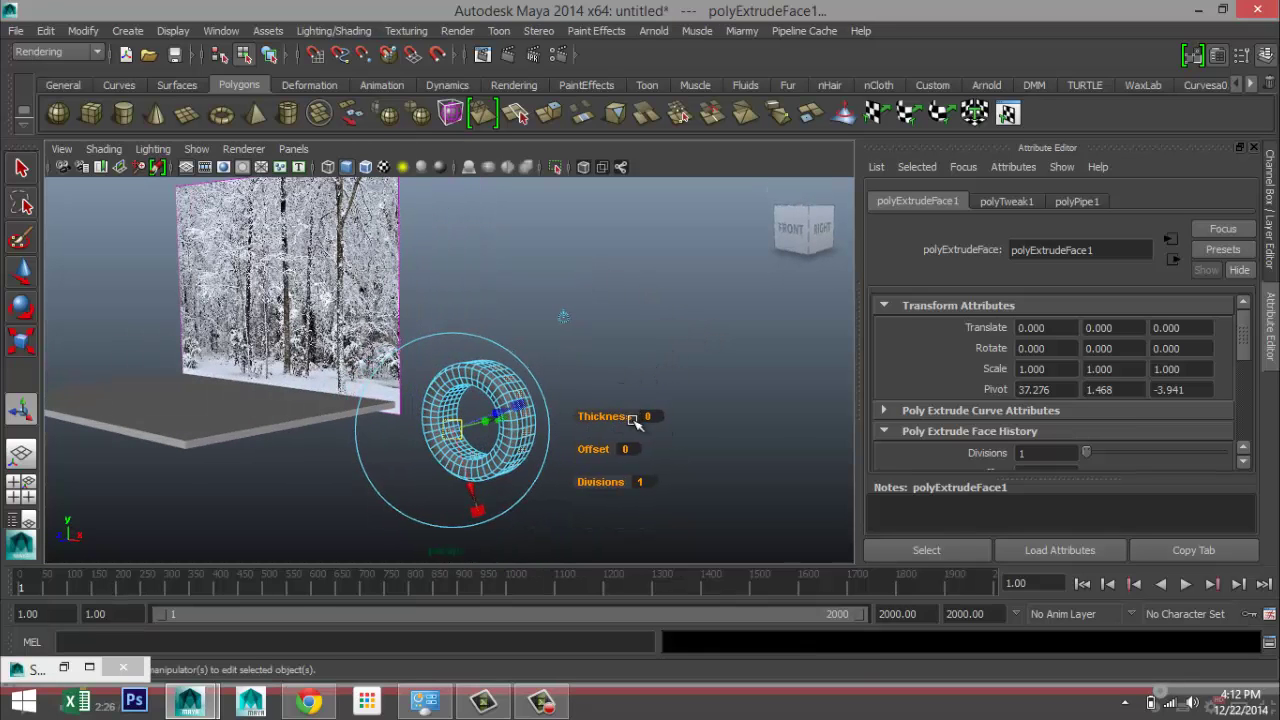
pyautogui.press('r')
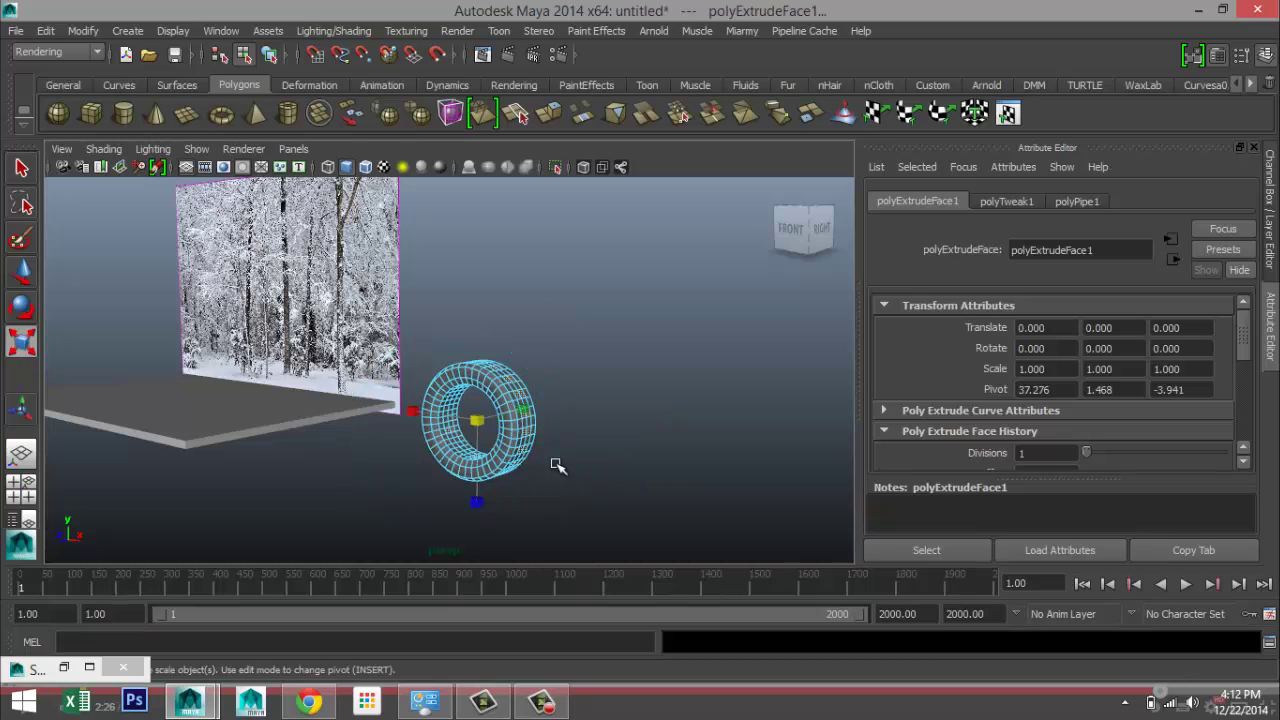
pyautogui.scroll(4, 479, 424)
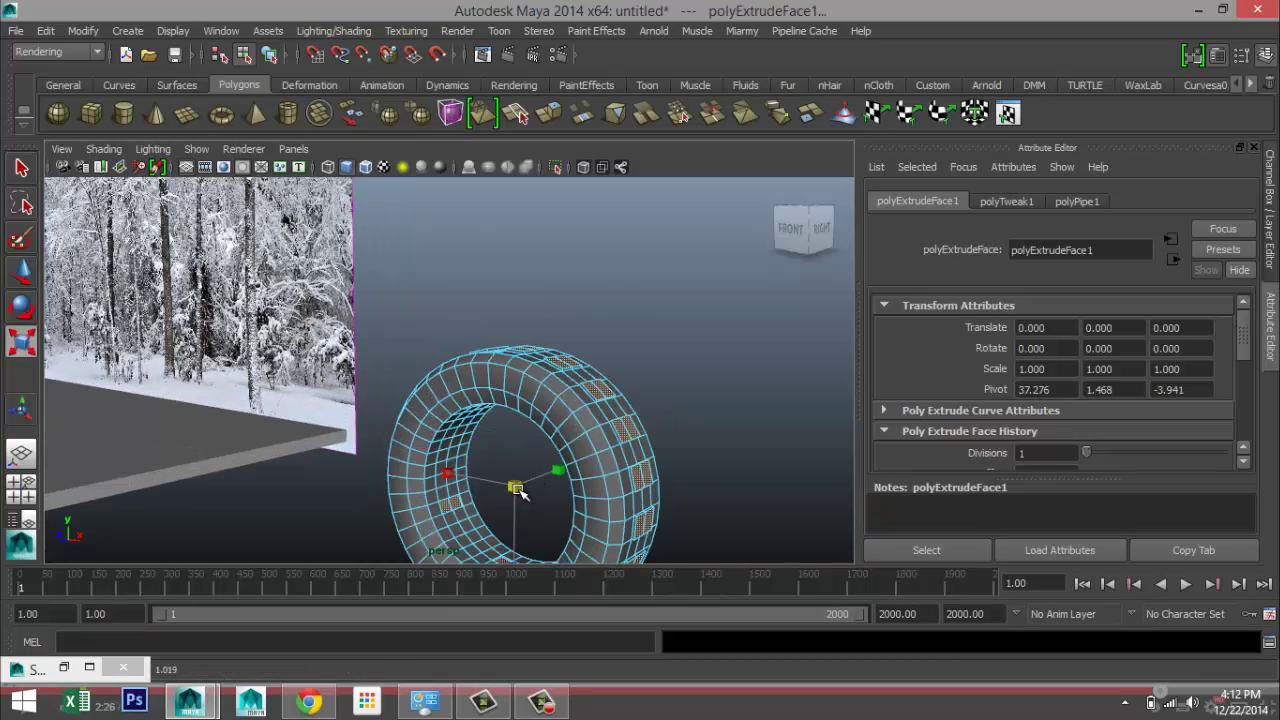
pyautogui.moveTo(521, 493); pyautogui.dragTo(534, 499)
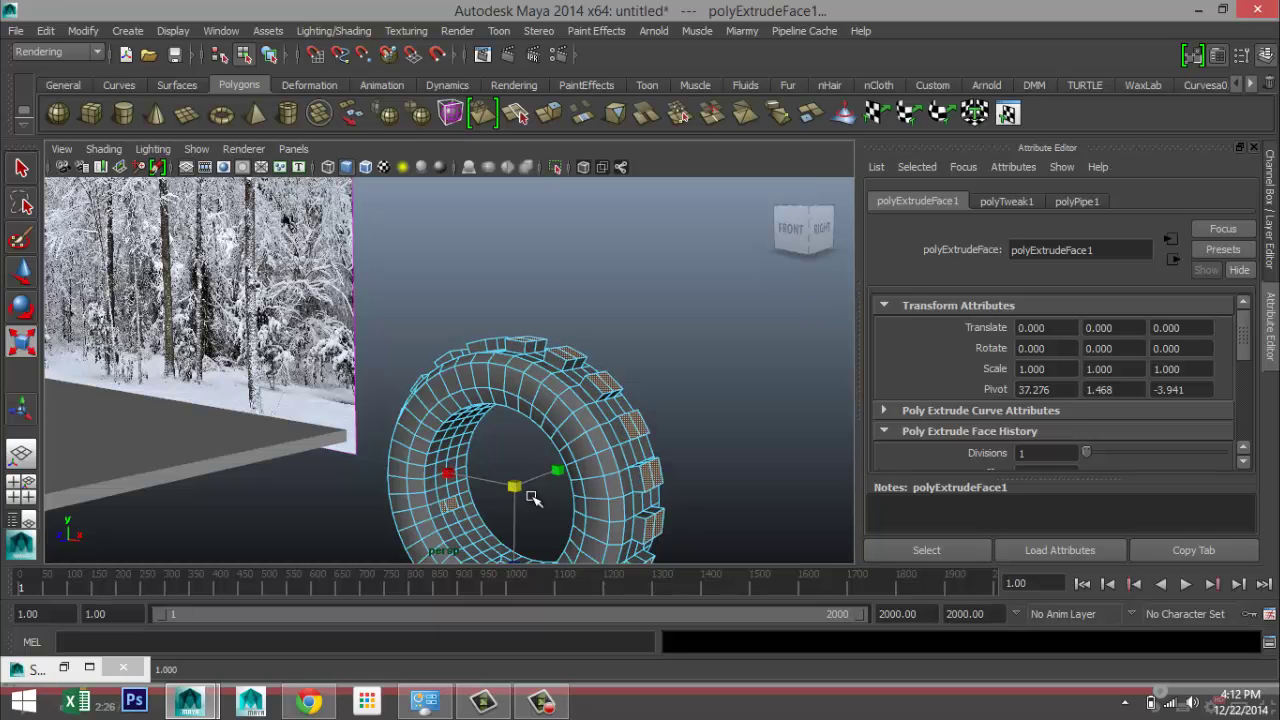
pyautogui.keyDown('alt'); pyautogui.moveTo(645, 468); pyautogui.dragTo(547, 502); pyautogui.keyUp('alt')
pyautogui.click(550, 502)
pyautogui.click(661, 484)
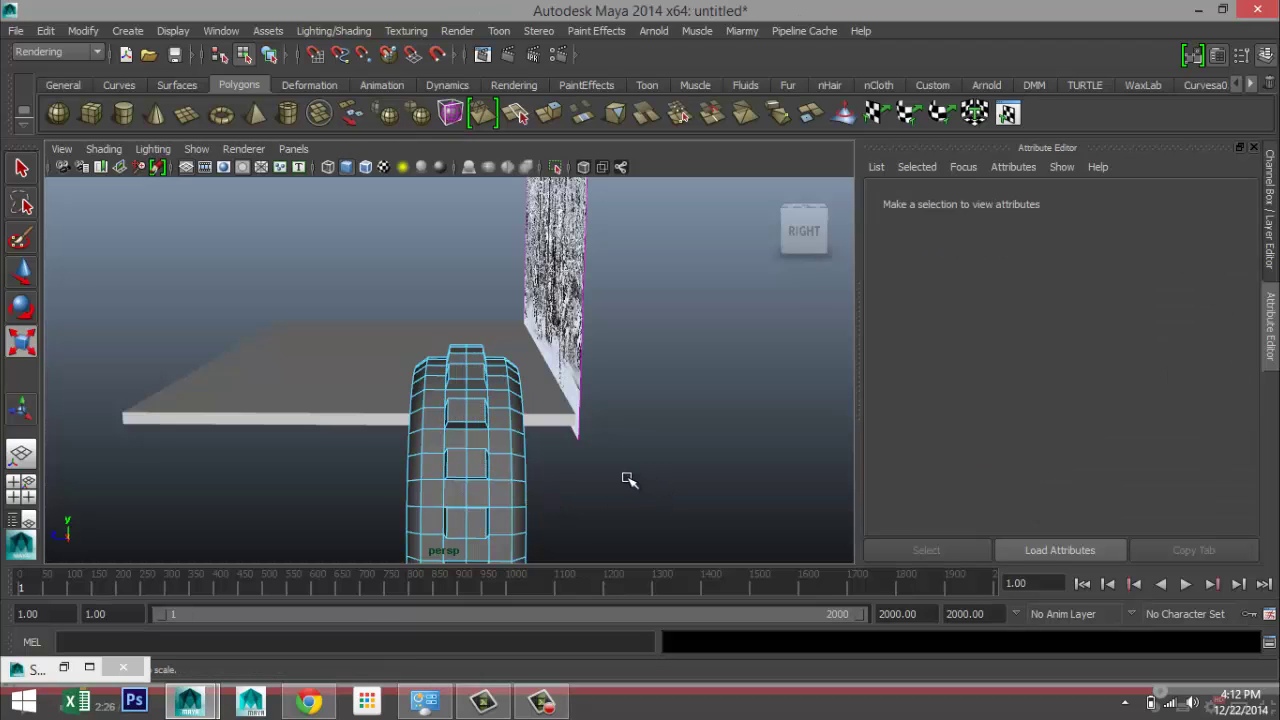
# Step: Select the whole tire in object mode and switch to the Animation menu set
pyautogui.keyDown('alt'); pyautogui.moveTo(611, 473); pyautogui.dragTo(588, 345); pyautogui.keyUp('alt')
pyautogui.moveTo(490, 244); pyautogui.dragTo(556, 222, button='right')
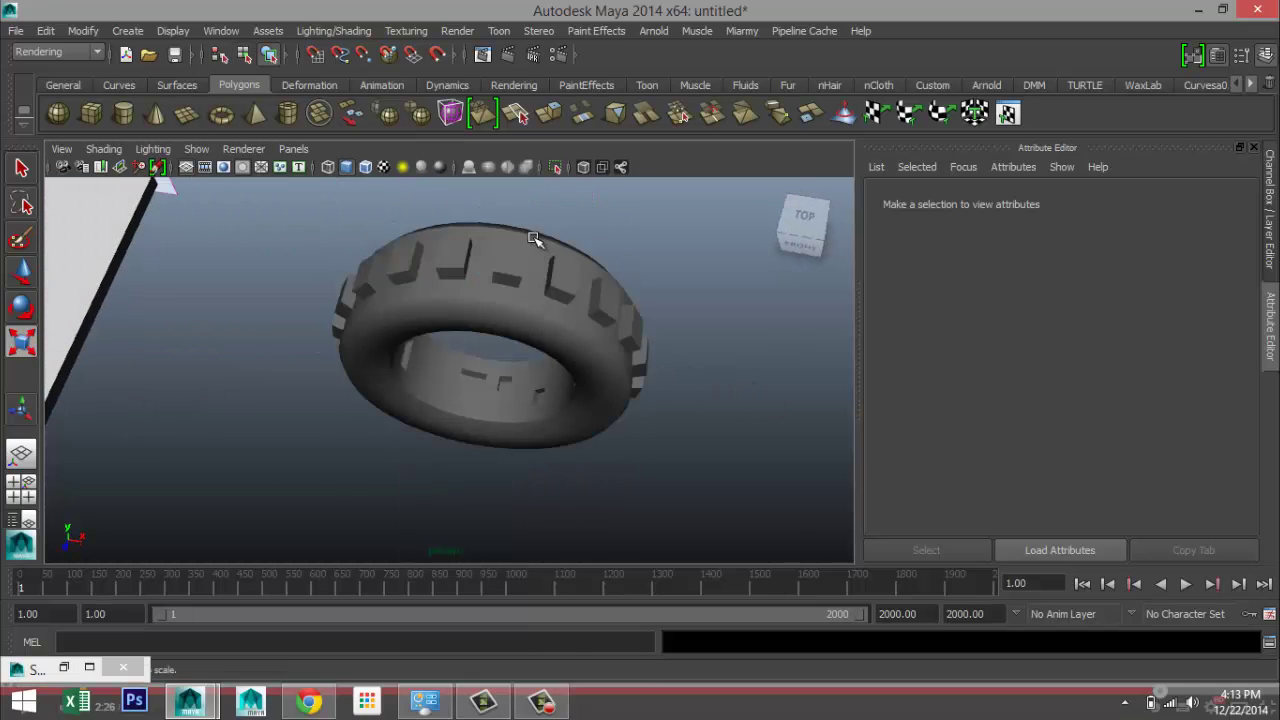
pyautogui.click(520, 256)
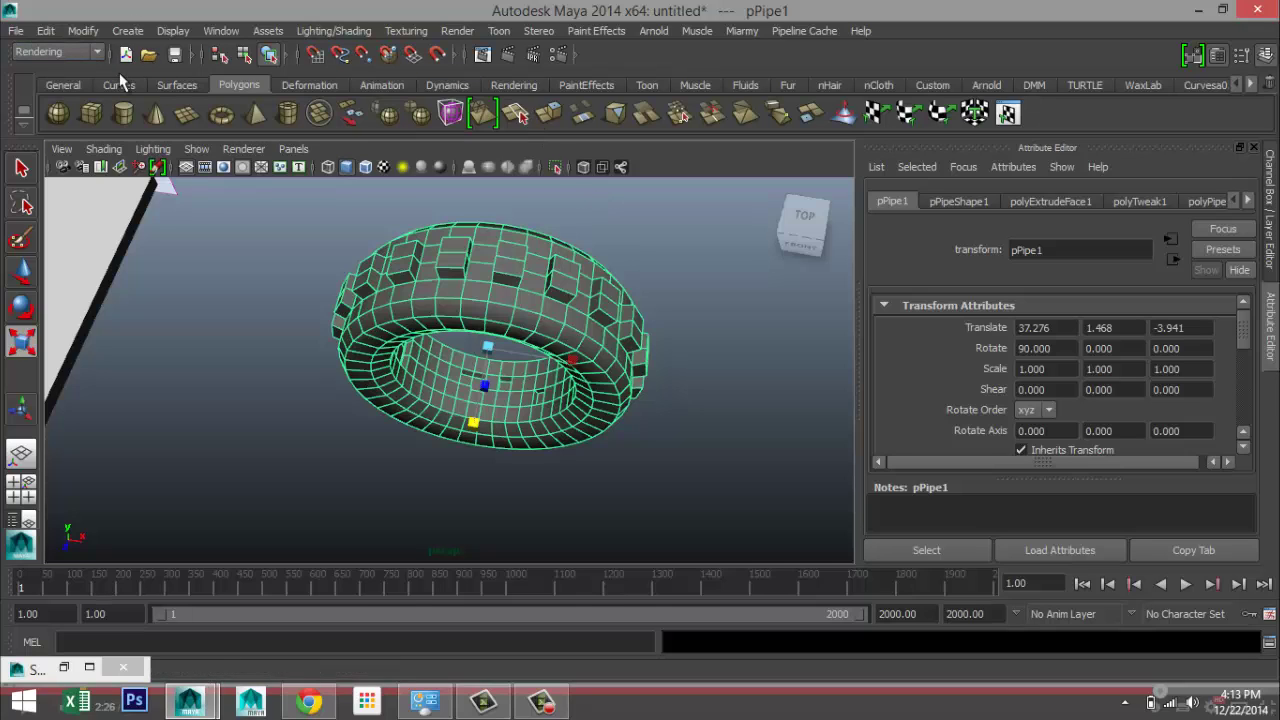
pyautogui.click(98, 51)
pyautogui.click(50, 64)
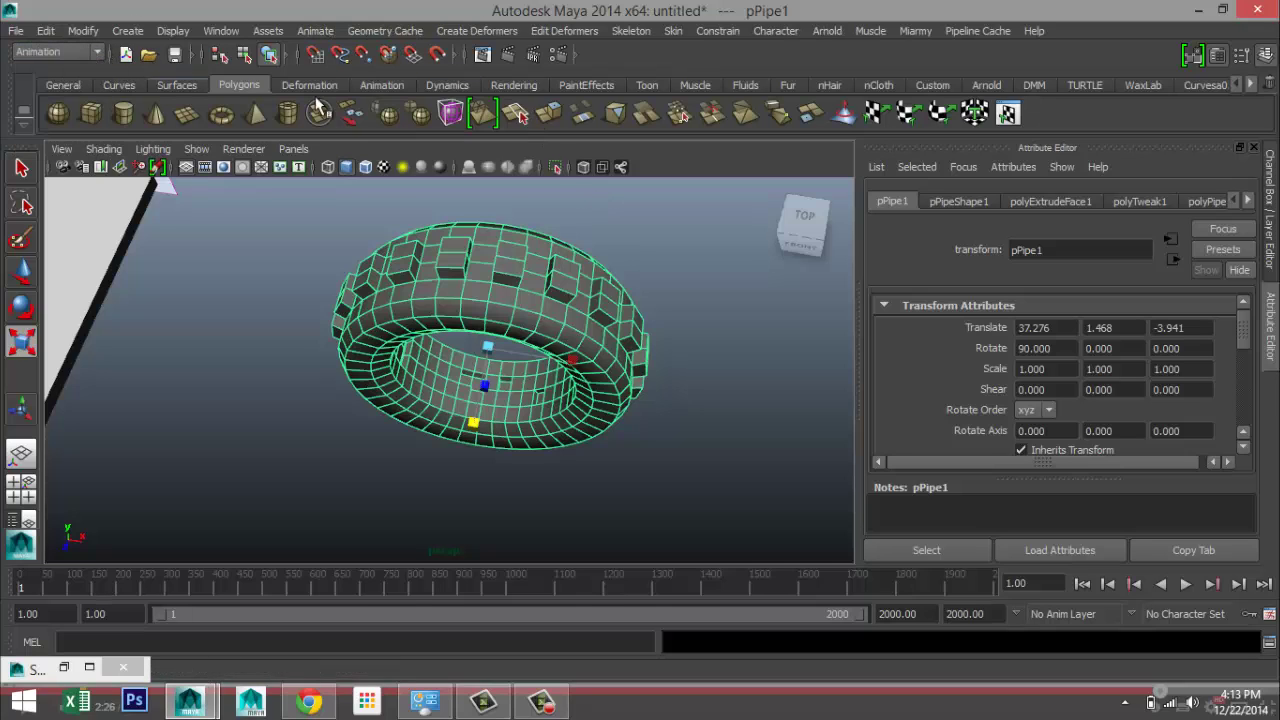
# Step: Create a lattice deformer around the tire and set its T divisions to 5
pyautogui.click(473, 34)
pyautogui.click(493, 76)
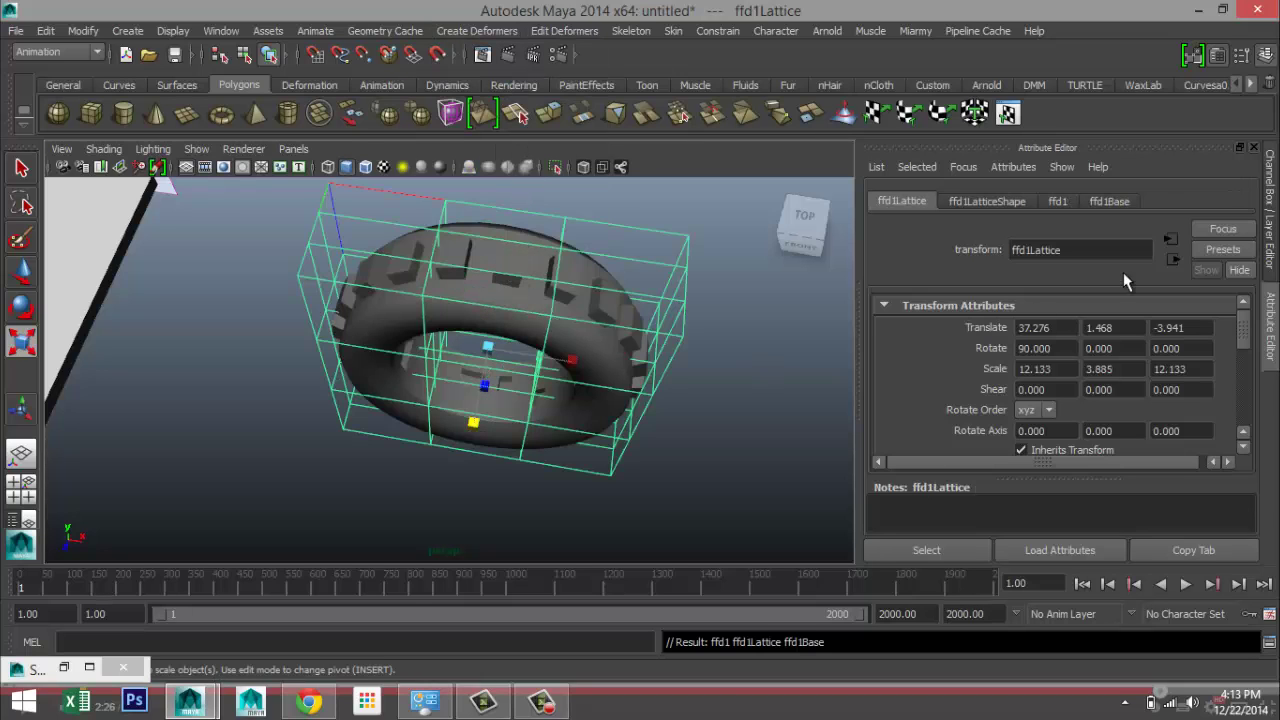
pyautogui.click(1001, 199)
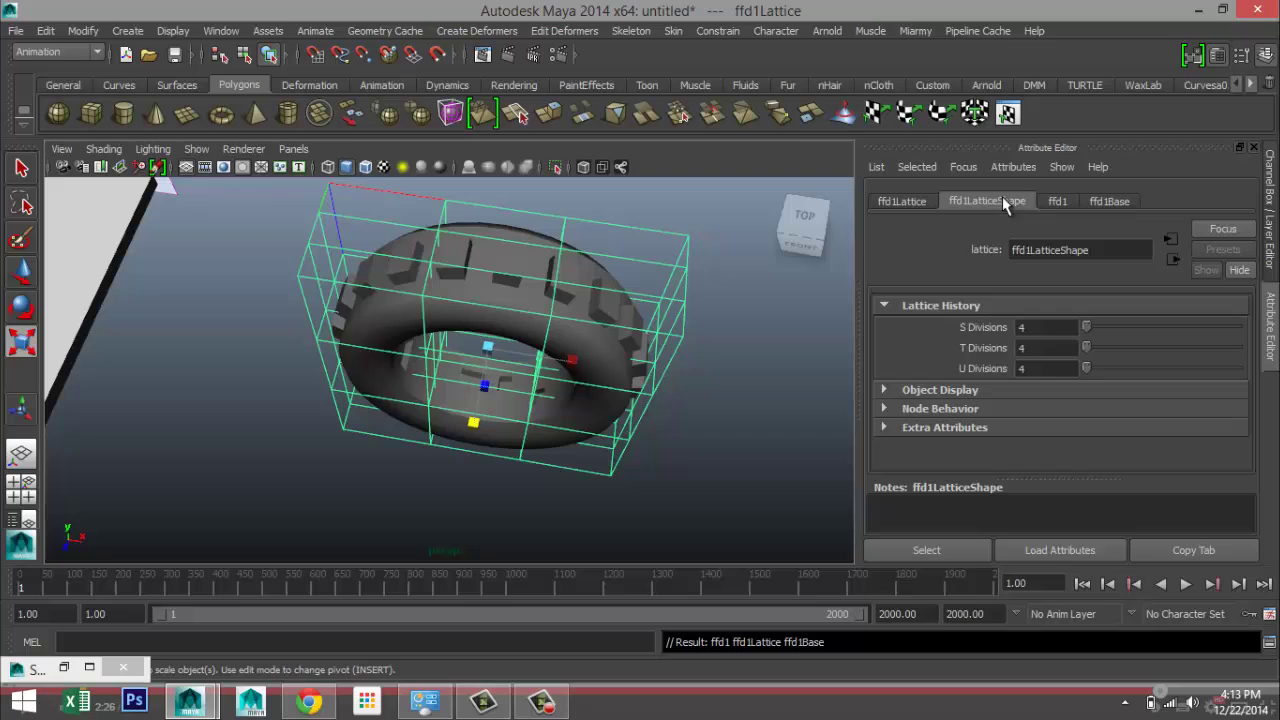
pyautogui.click(1070, 348)
pyautogui.write('5')
pyautogui.press('Return')
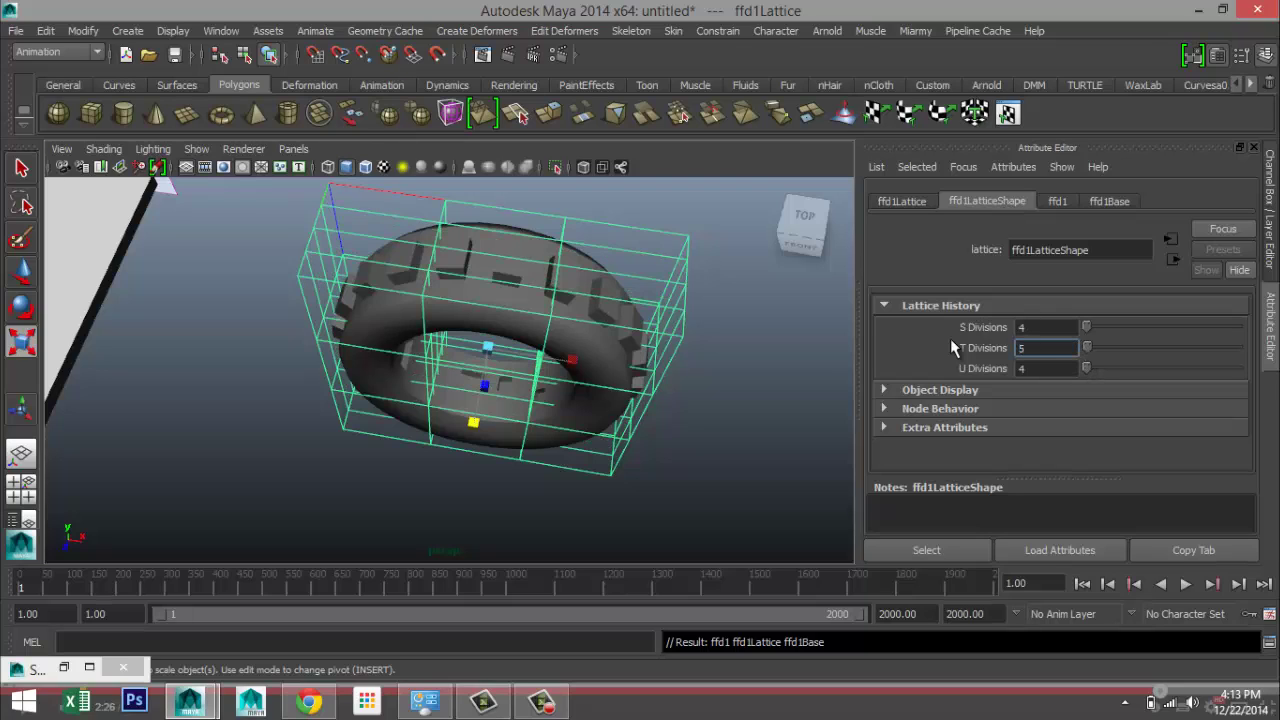
# Step: In the top view, switch the lattice to lattice point mode and select the middle row of points across its width
pyautogui.click(21, 488)
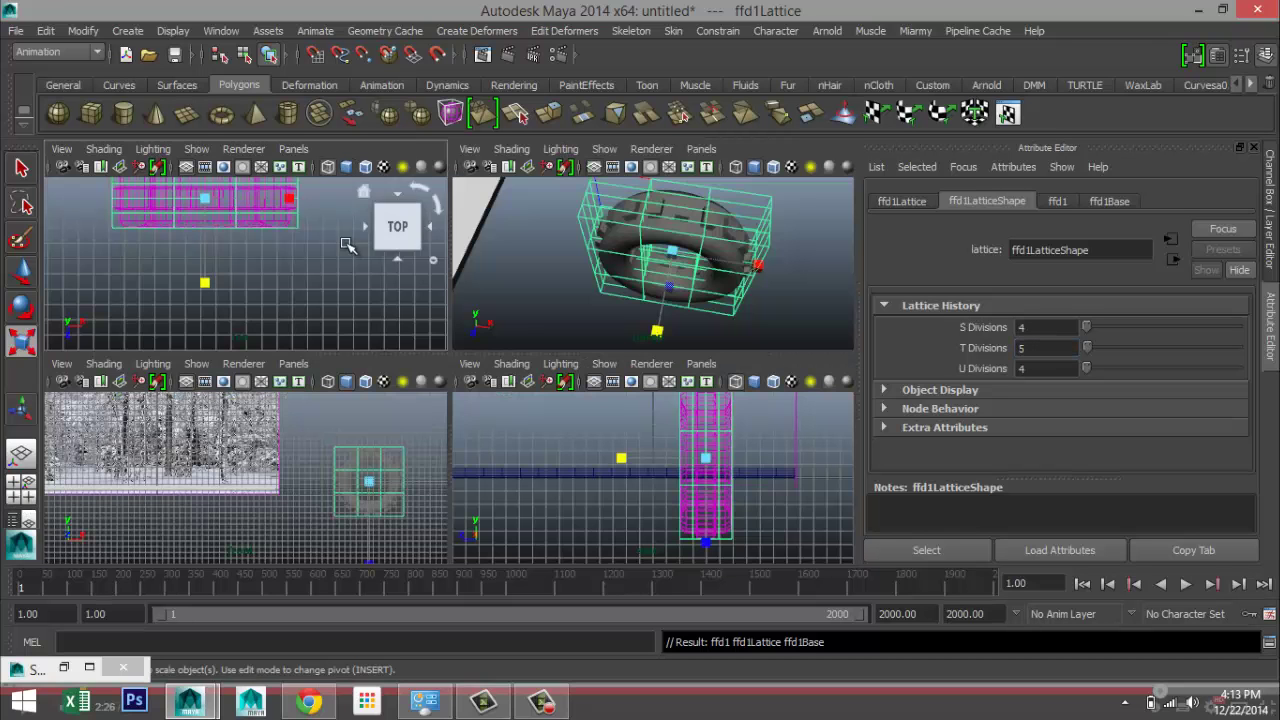
pyautogui.press('space')
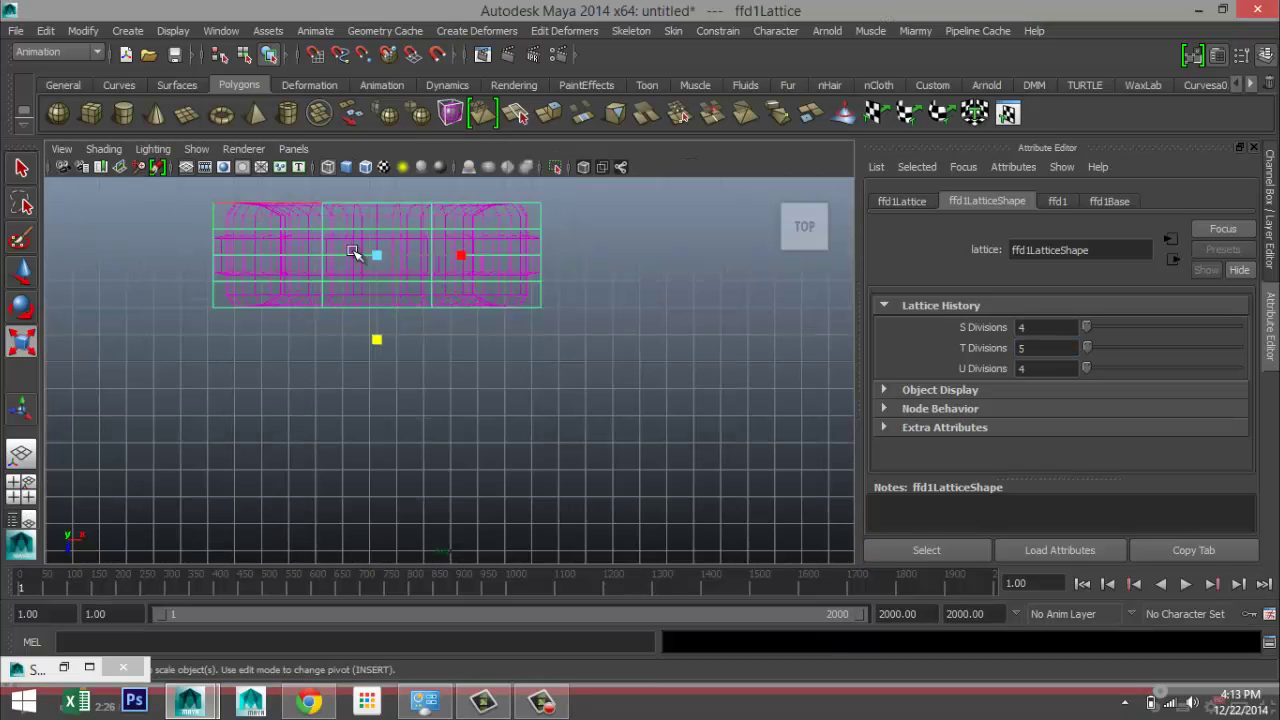
pyautogui.rightClick(212, 256)
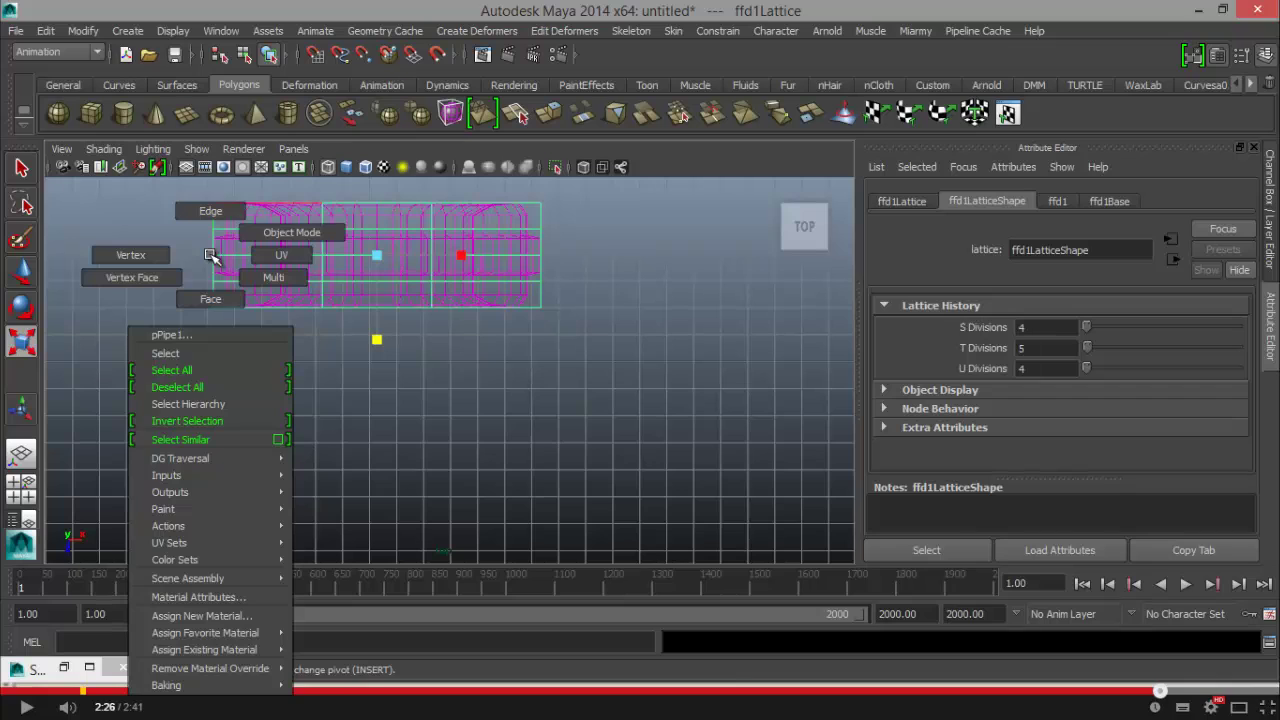
pyautogui.rightClick(211, 307)
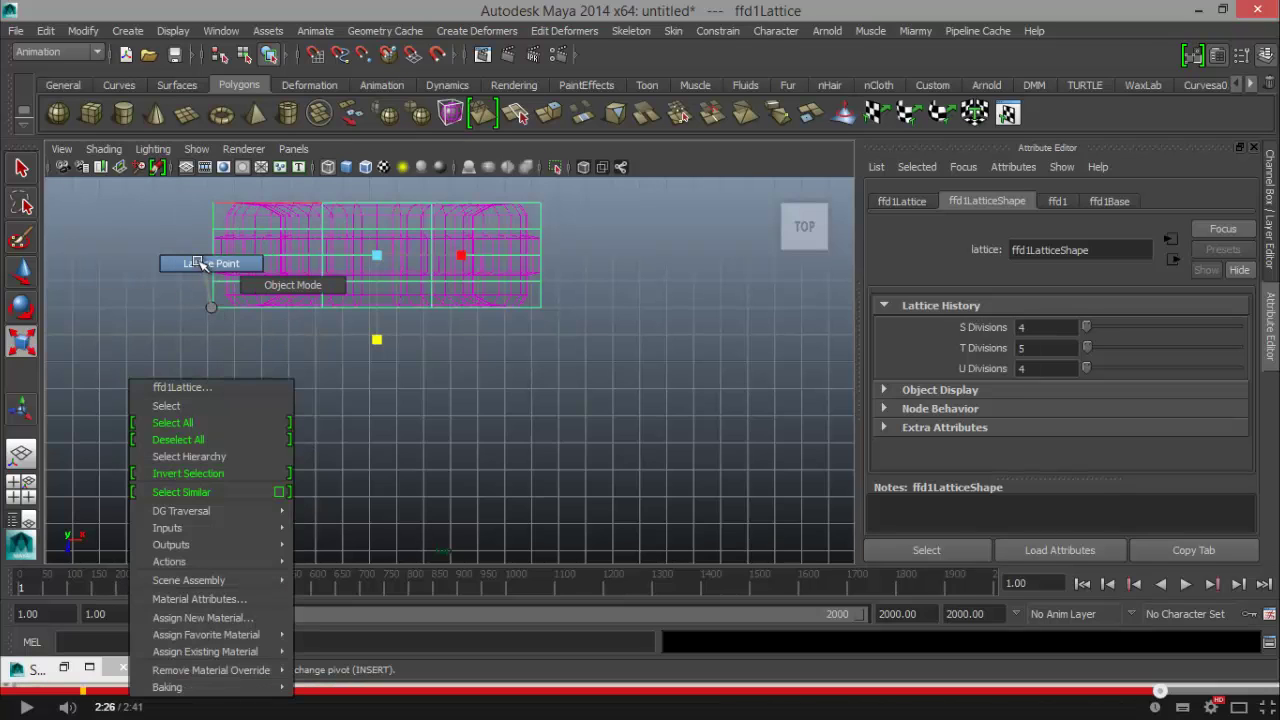
pyautogui.click(199, 263)
pyautogui.moveTo(189, 249); pyautogui.dragTo(594, 270)
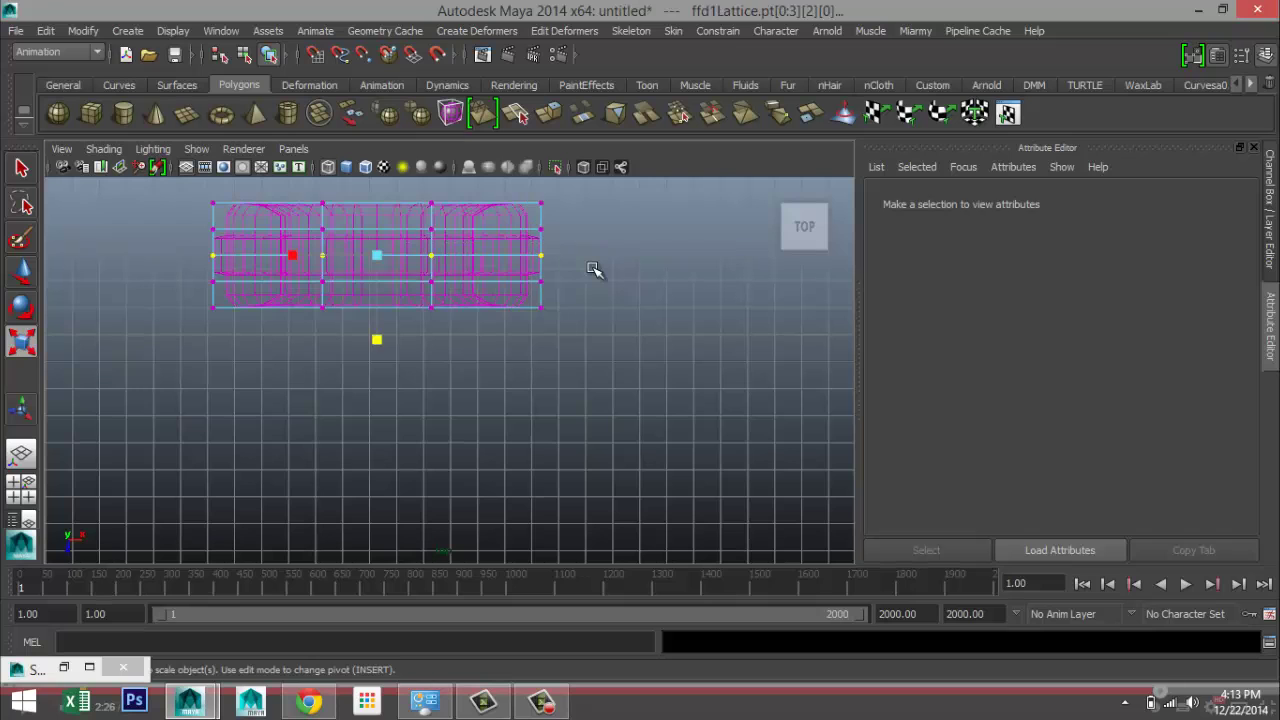
# Step: Rotate the middle lattice points slightly around the tire's axis to skew the treads into a V pattern, and clear the selection
pyautogui.click(21, 488)
pyautogui.press('space')
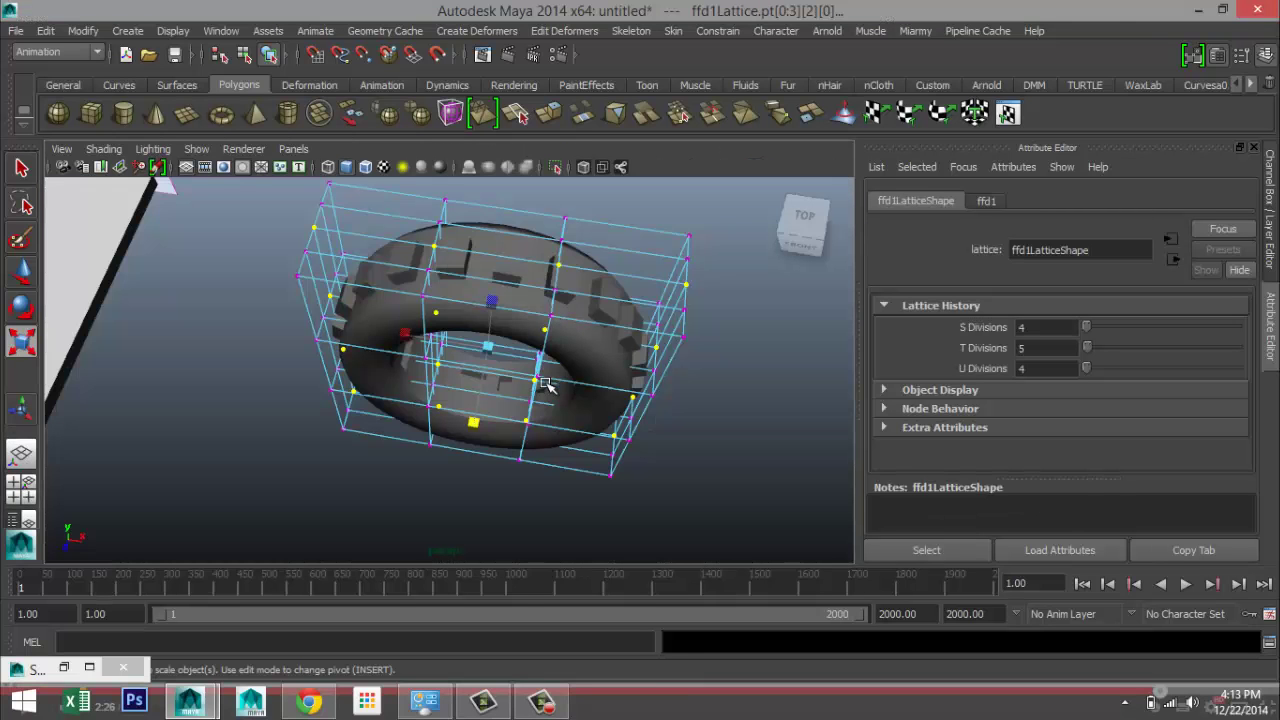
pyautogui.press('e')
pyautogui.moveTo(519, 318); pyautogui.dragTo(533, 316)
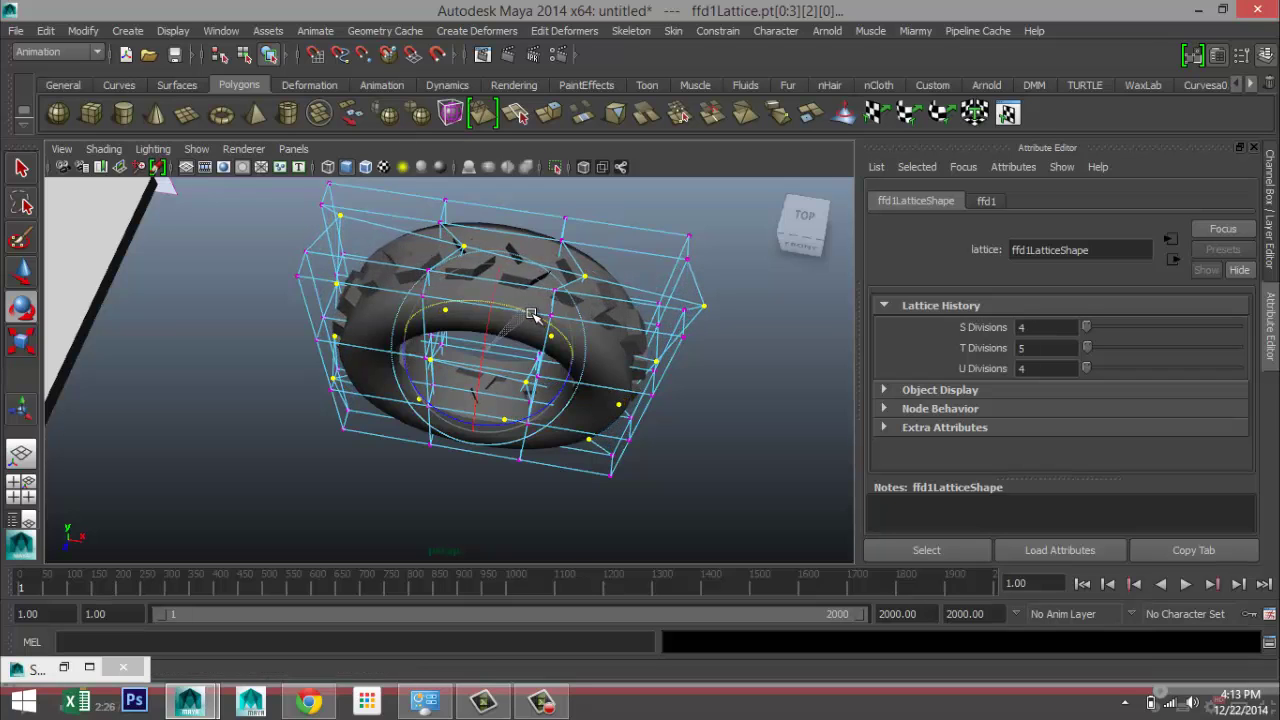
pyautogui.click(720, 447)
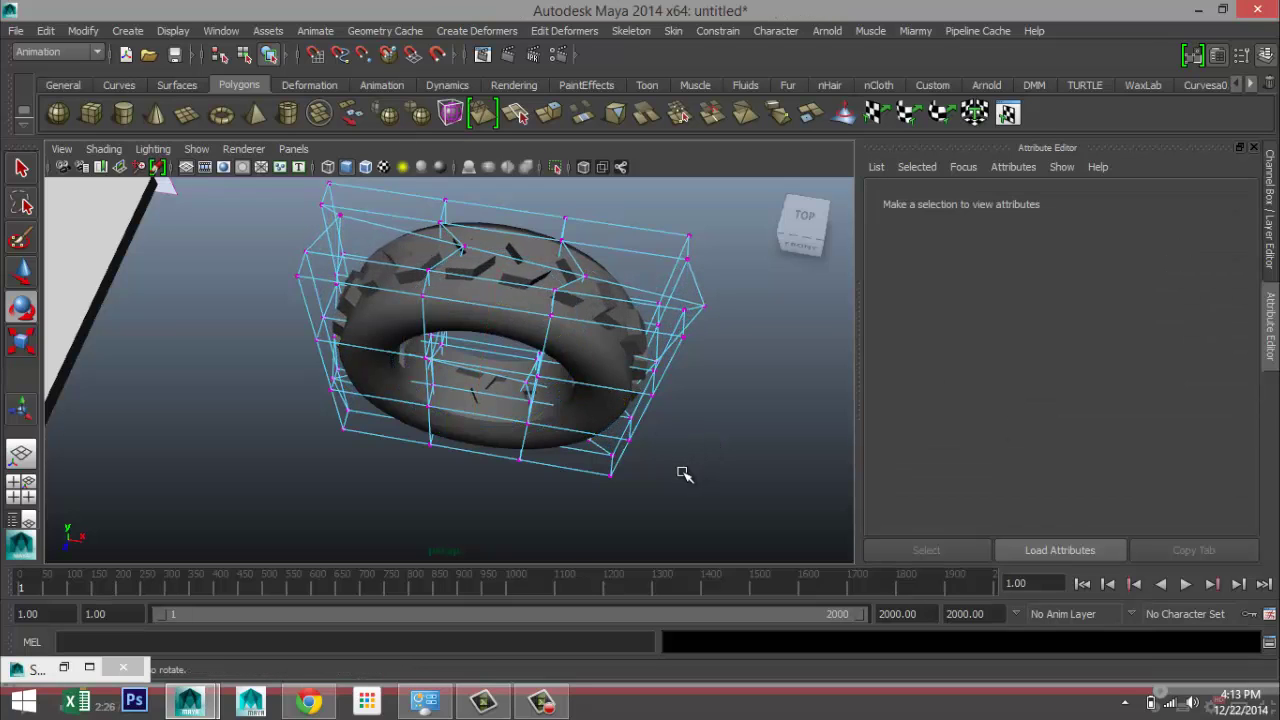
pyautogui.keyDown('alt'); pyautogui.moveTo(683, 473); pyautogui.dragTo(670, 347); pyautogui.keyUp('alt')
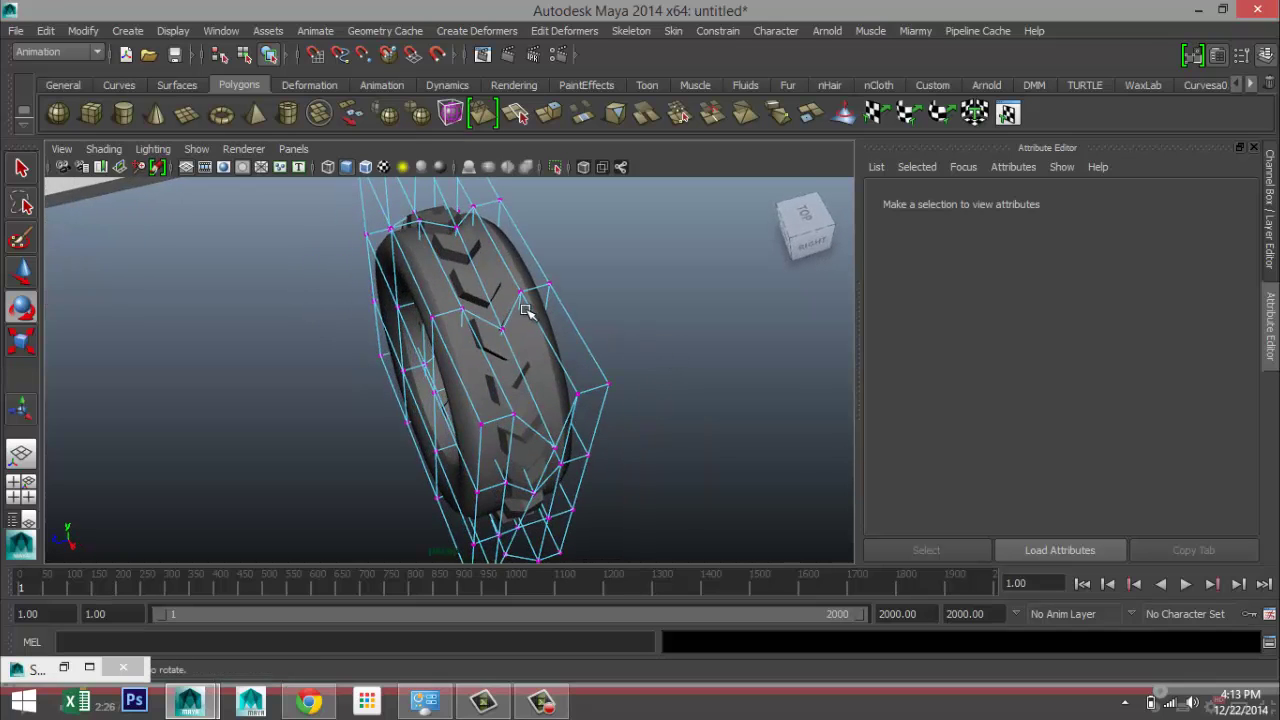
# Step: Select the tire mesh and delete its construction history to bake the deformation and remove the lattice
pyautogui.rightClick(431, 303)
pyautogui.click(431, 308)
pyautogui.scroll(-5, 431, 308)
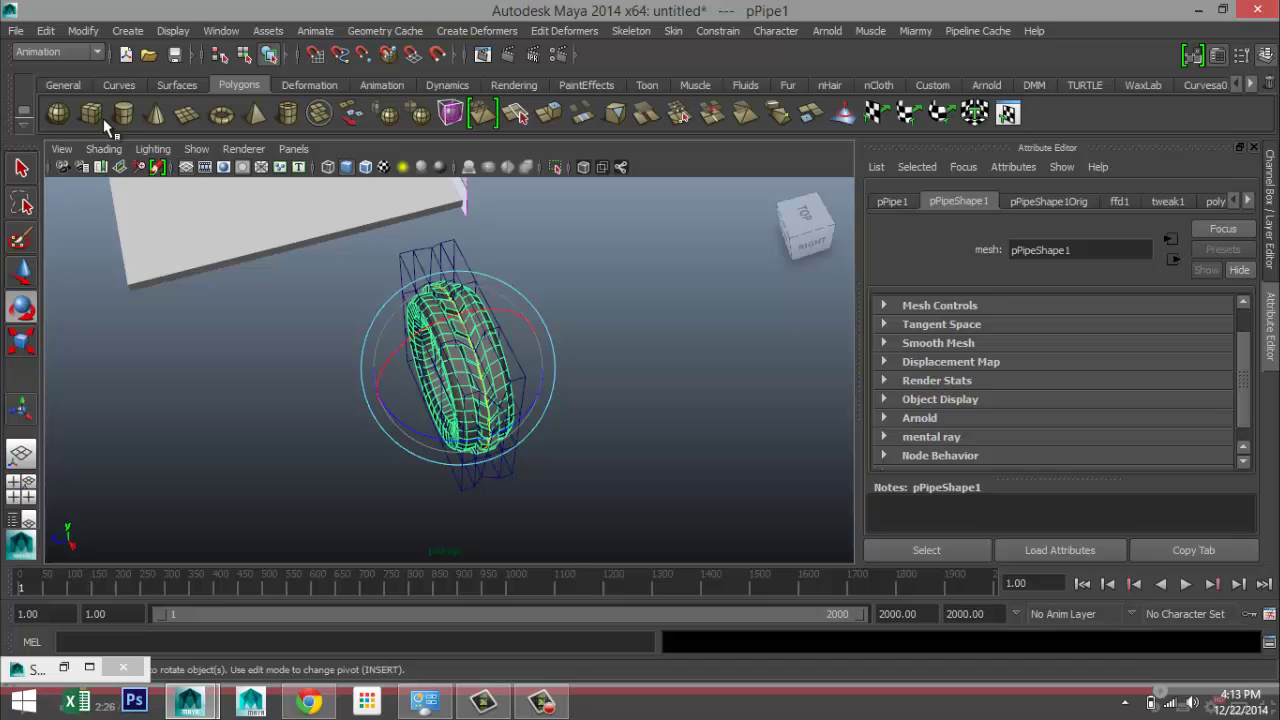
pyautogui.click(45, 31)
pyautogui.moveTo(166, 222)
pyautogui.click(264, 232)
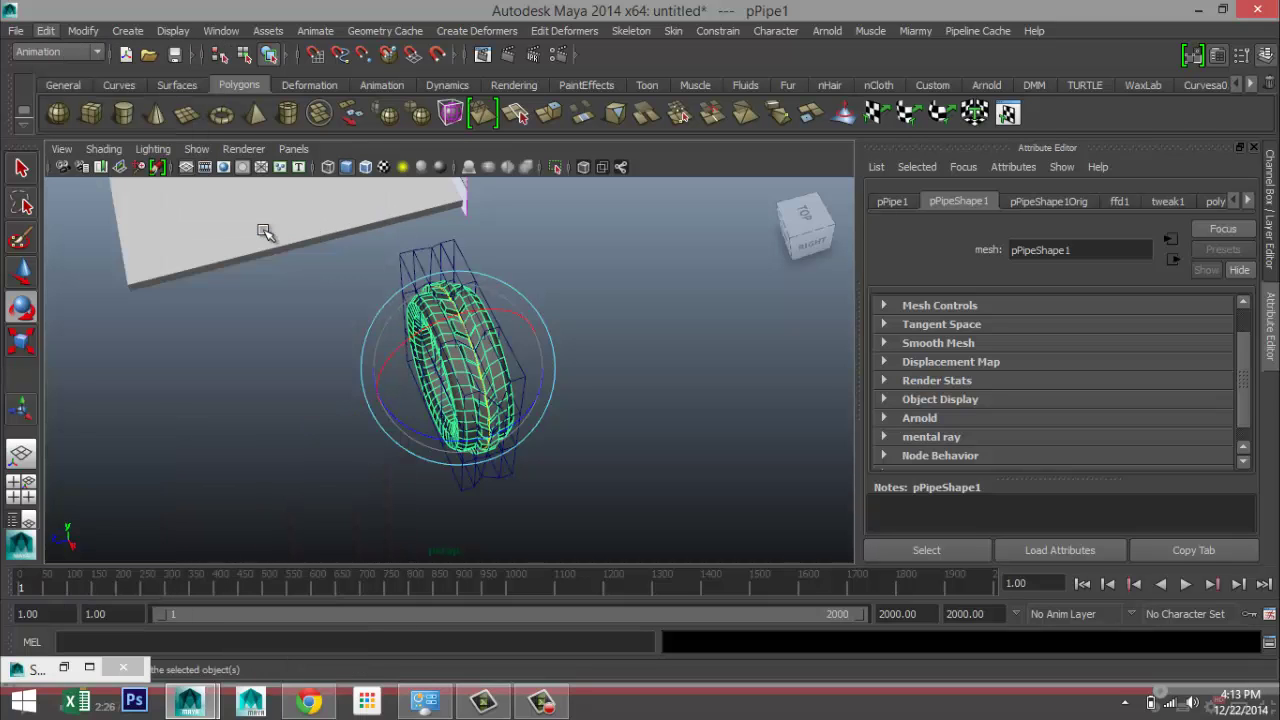
pyautogui.click(575, 420)
# Step: Turn the tire to reverse the tread direction by setting its Y rotation to 180, and deselect it
pyautogui.keyDown('alt'); pyautogui.moveTo(543, 415); pyautogui.dragTo(528, 366); pyautogui.keyUp('alt')
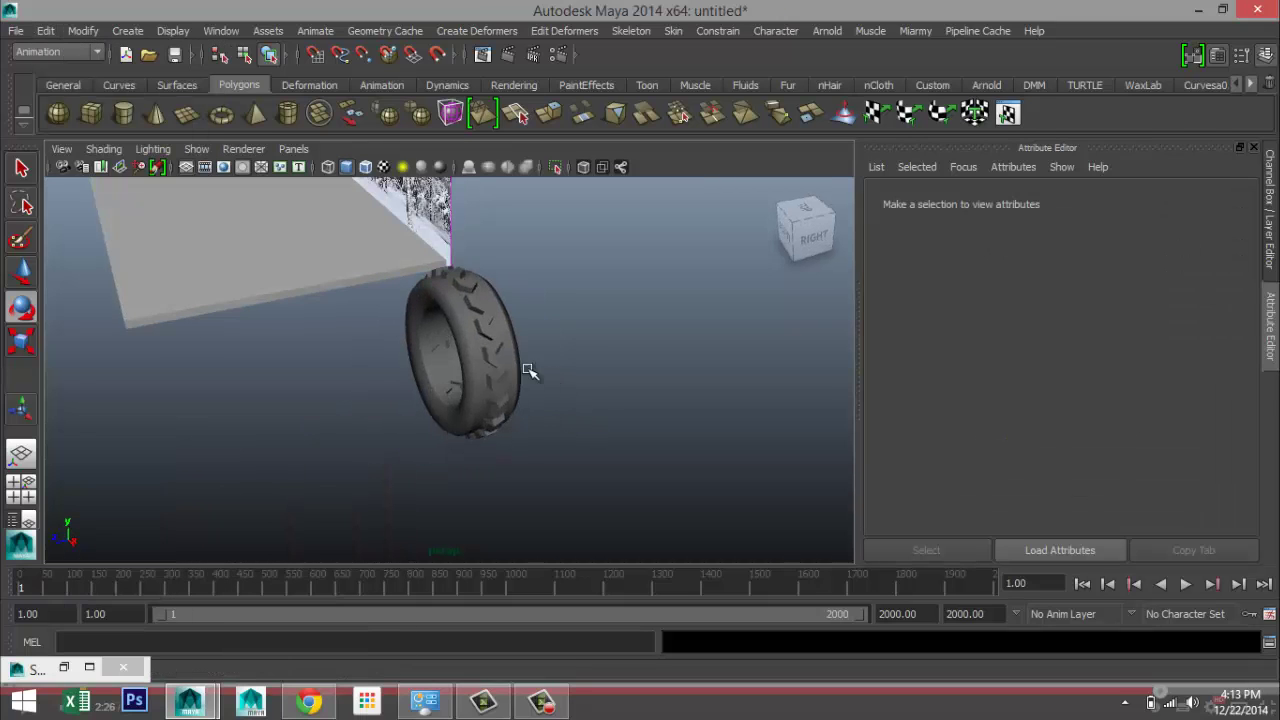
pyautogui.click(528, 388)
pyautogui.click(600, 433)
pyautogui.scroll(5, 571, 443)
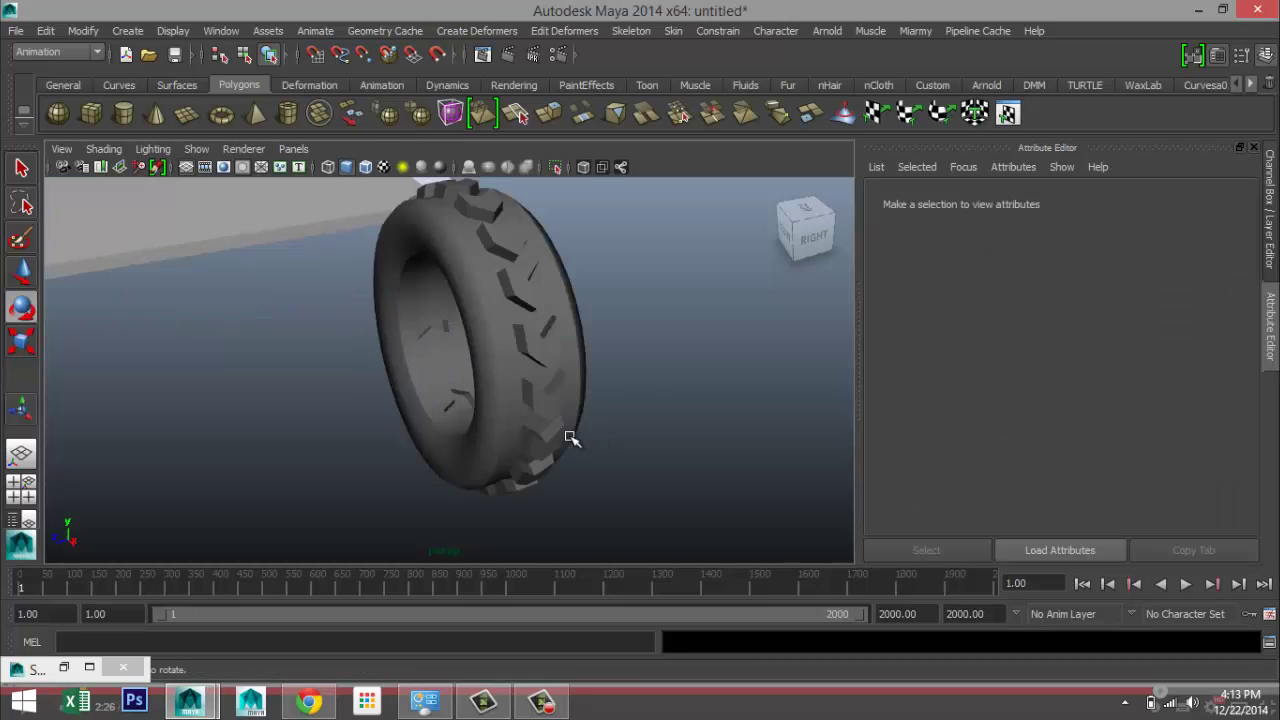
pyautogui.keyDown('alt'); pyautogui.moveTo(614, 451); pyautogui.dragTo(588, 461); pyautogui.keyUp('alt')
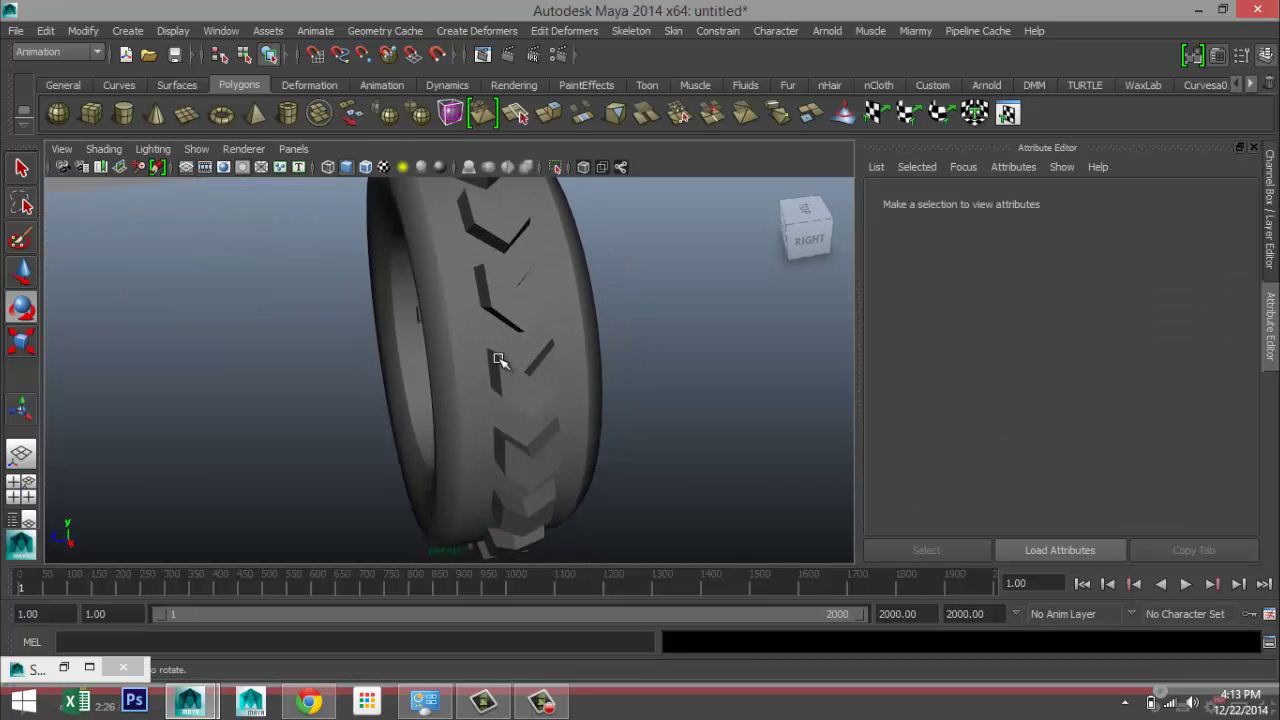
pyautogui.click(537, 391)
pyautogui.press('e')
pyautogui.scroll(-5, 543, 415)
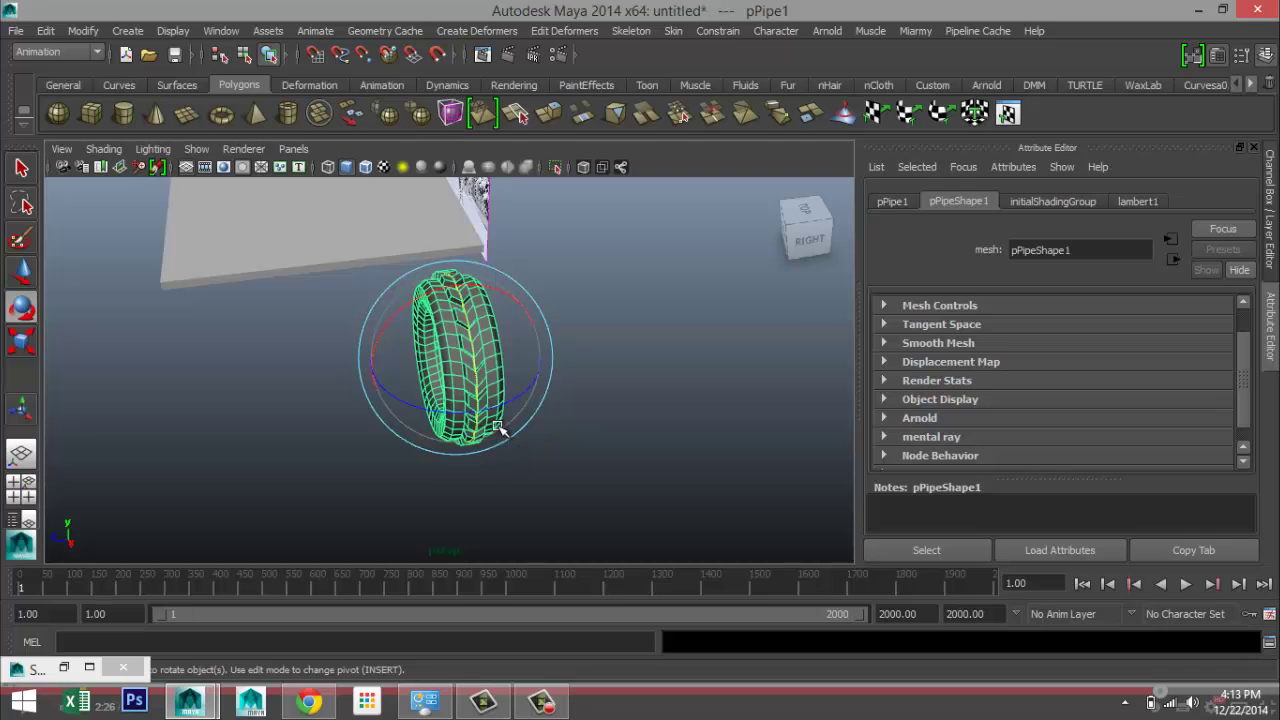
pyautogui.moveTo(514, 400); pyautogui.dragTo(572, 306)
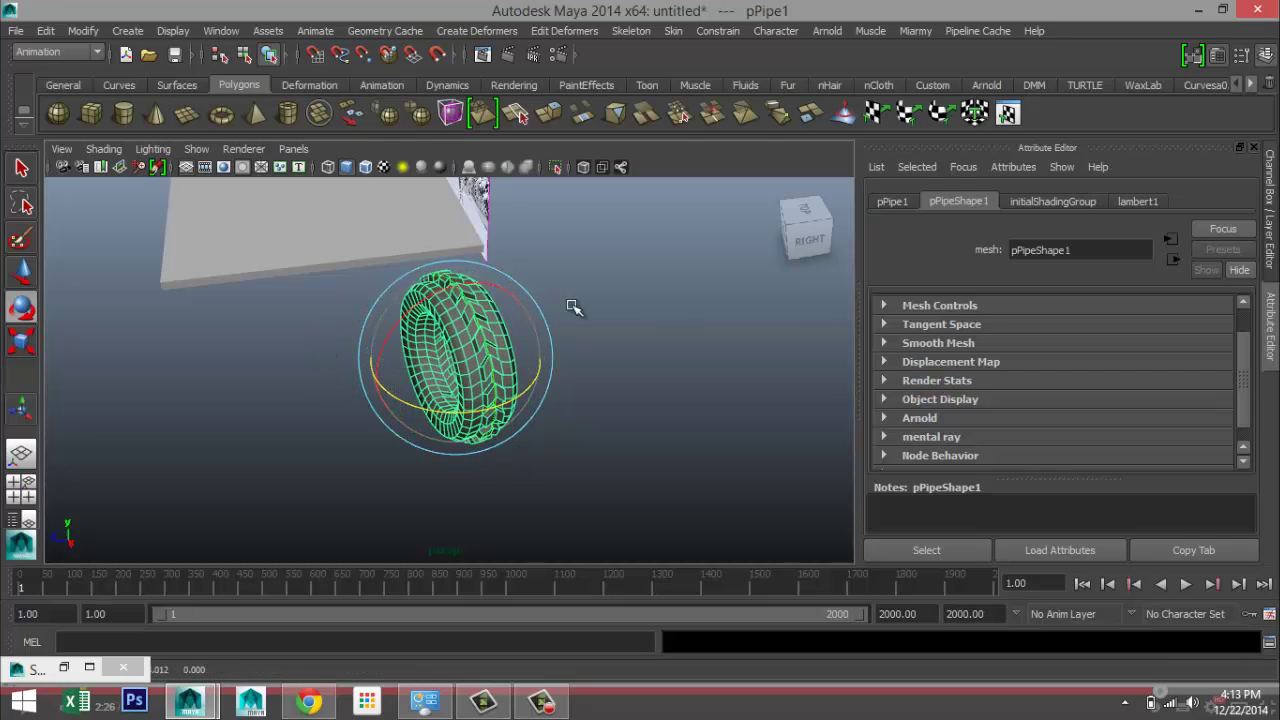
pyautogui.click(893, 202)
pyautogui.doubleClick(1135, 348)
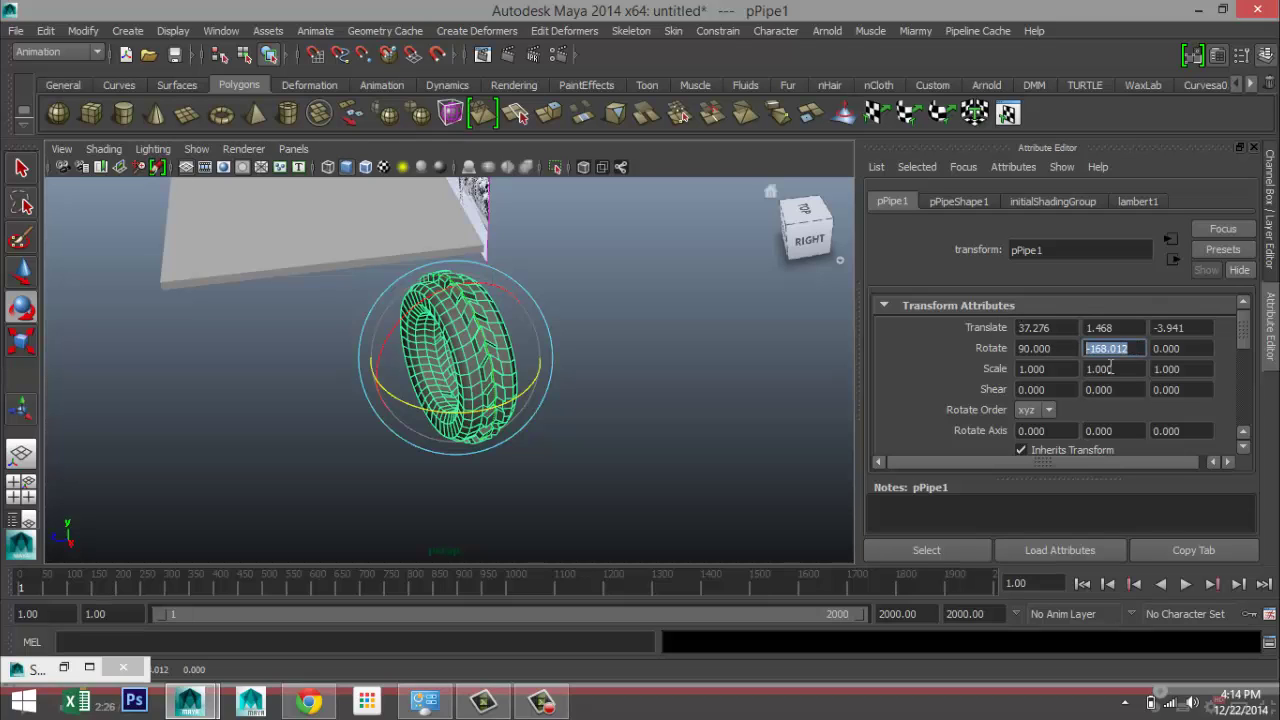
pyautogui.write('180')
pyautogui.press('Return')
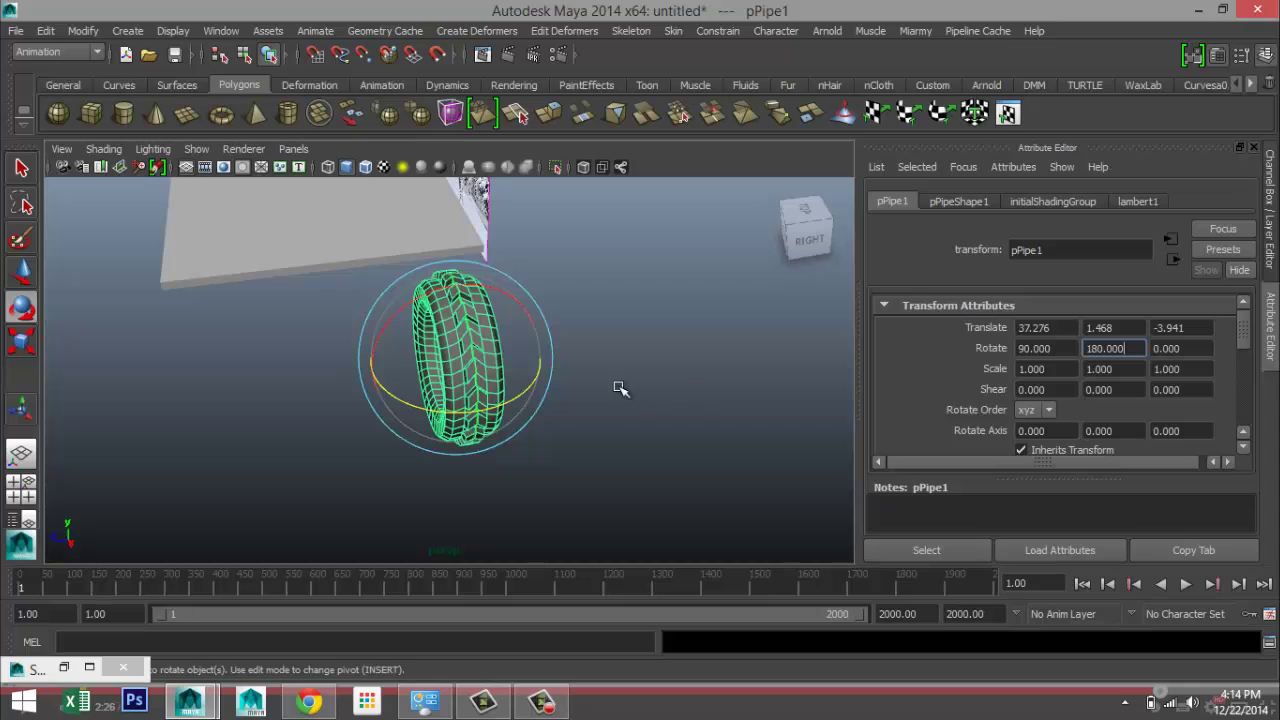
pyautogui.click(597, 441)
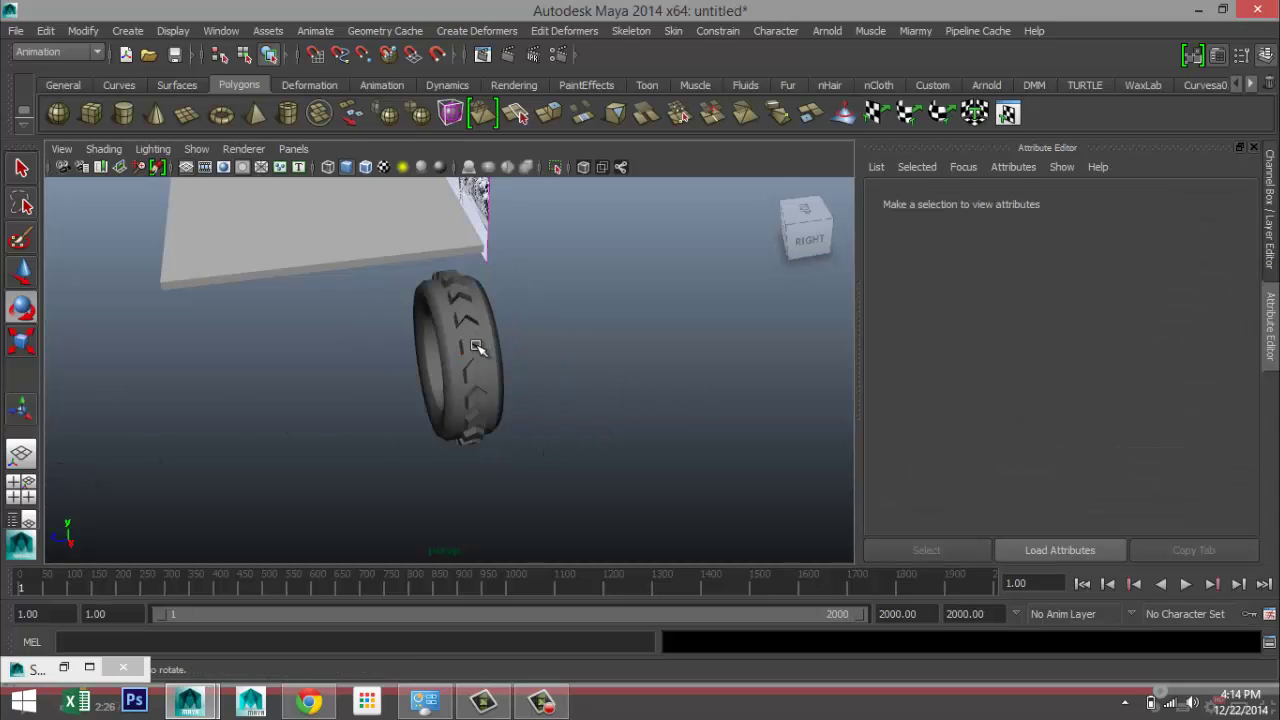
# Step: Assign a new Lambert material to the tire, set its color to black, and deselect the tire
pyautogui.moveTo(453, 273); pyautogui.dragTo(448, 636, button='right')
pyautogui.click(560, 201)
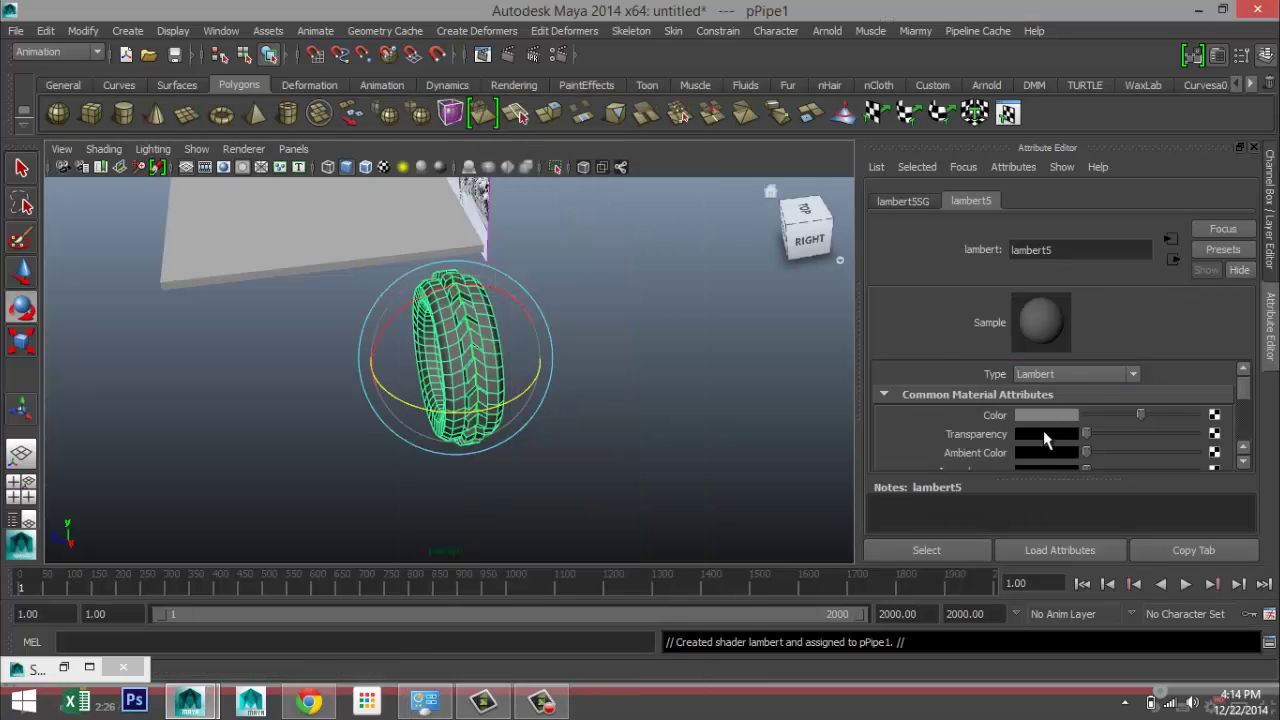
pyautogui.click(1043, 416)
pyautogui.click(936, 400)
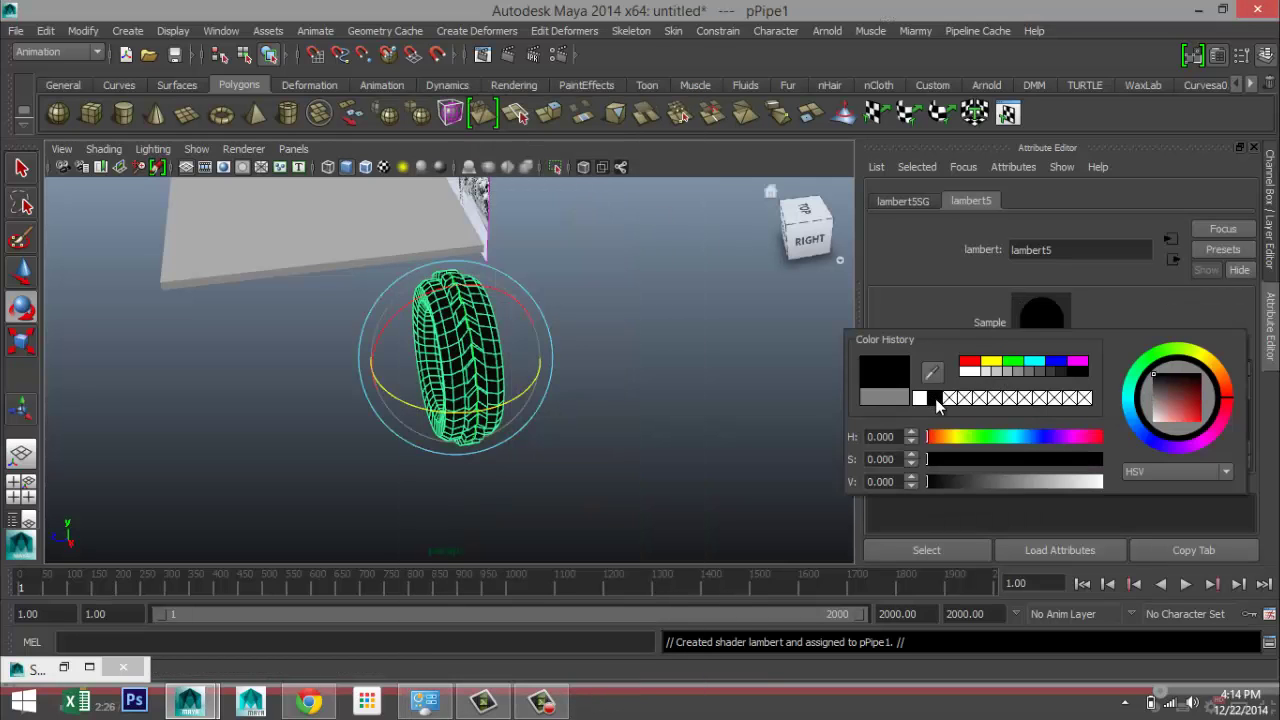
pyautogui.click(677, 503)
# Step: In the front view, move the tire beside the ground slab's end at about X 27.905 and raise it to Y 5.344
pyautogui.click(27, 493)
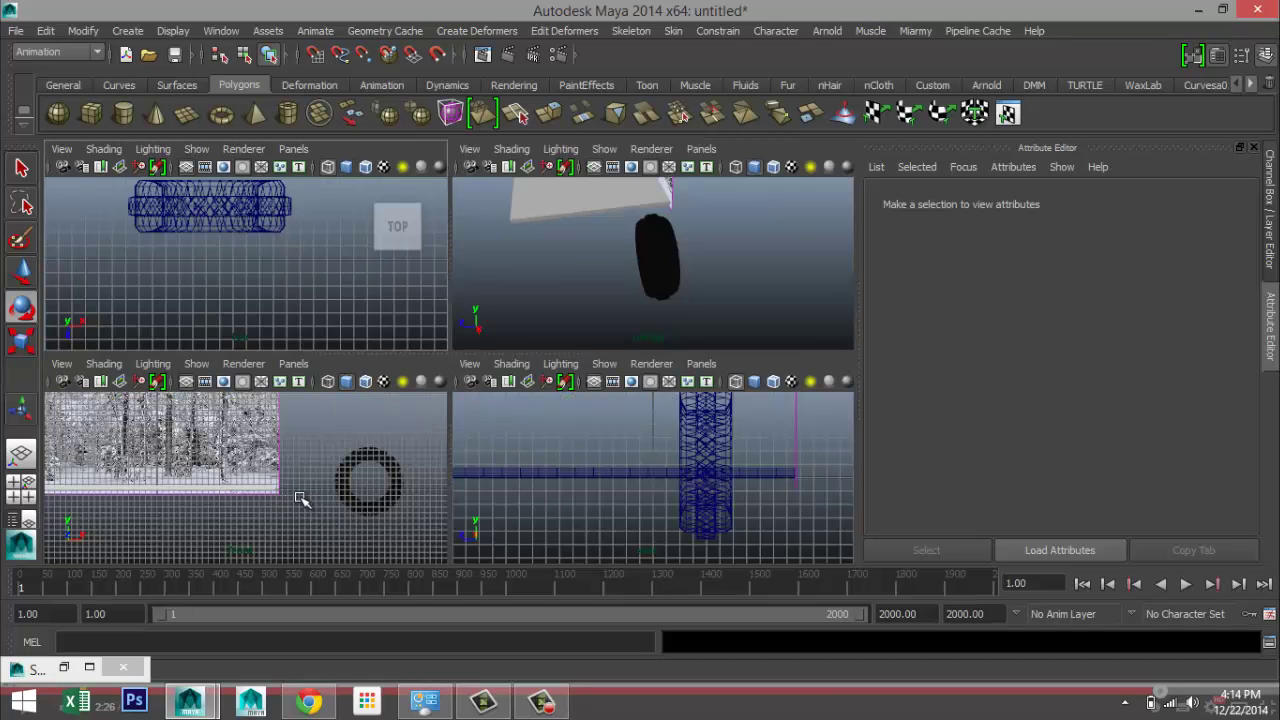
pyautogui.press('space')
pyautogui.scroll(1, 540, 425)
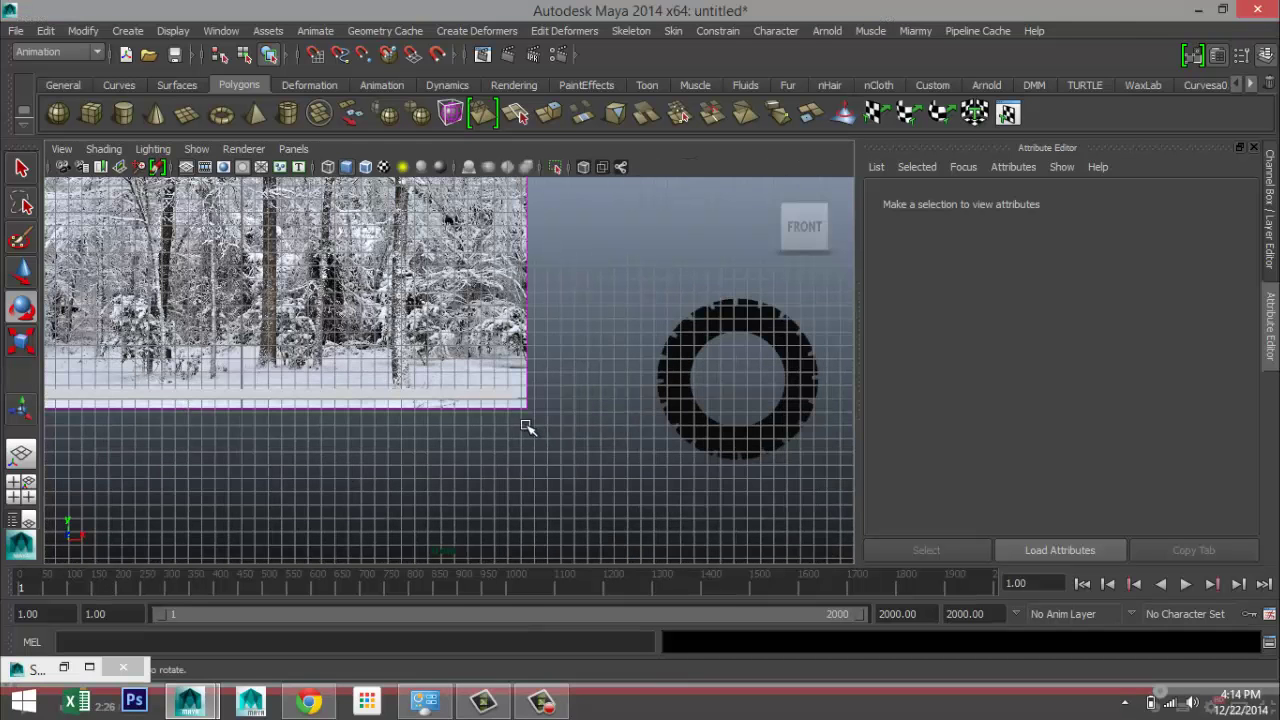
pyautogui.click(460, 374)
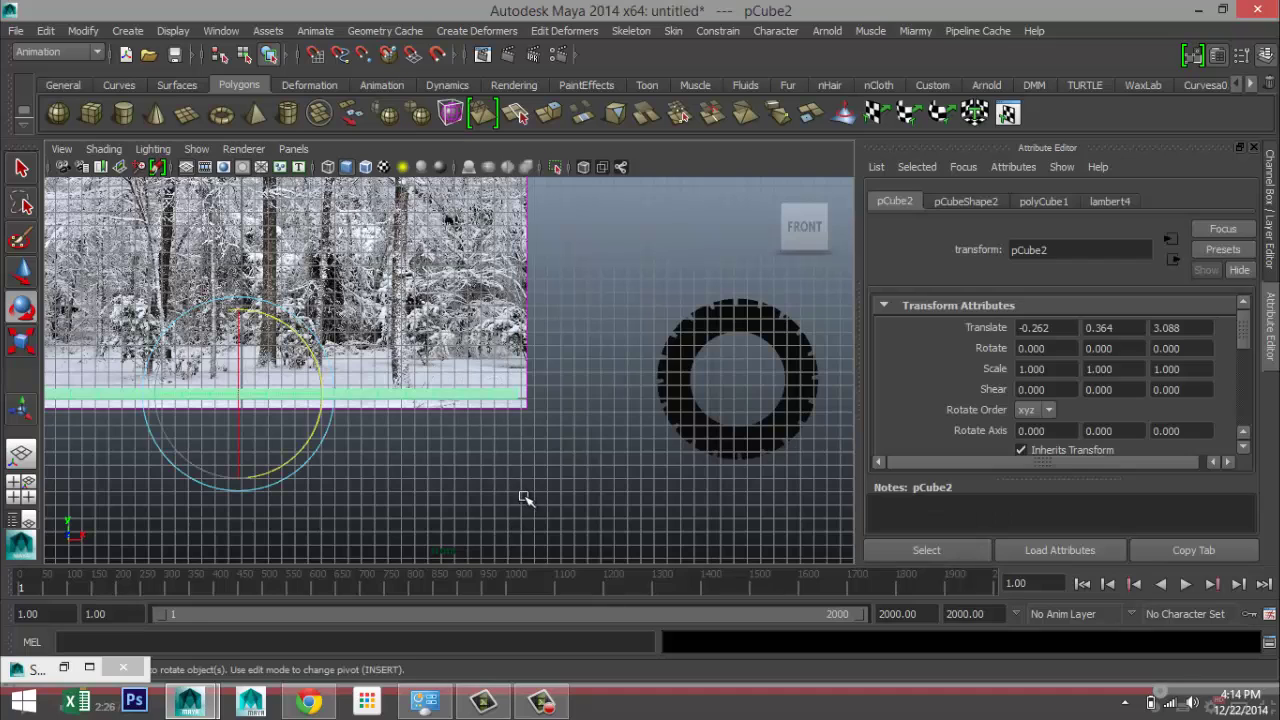
pyautogui.click(687, 368)
pyautogui.press('w')
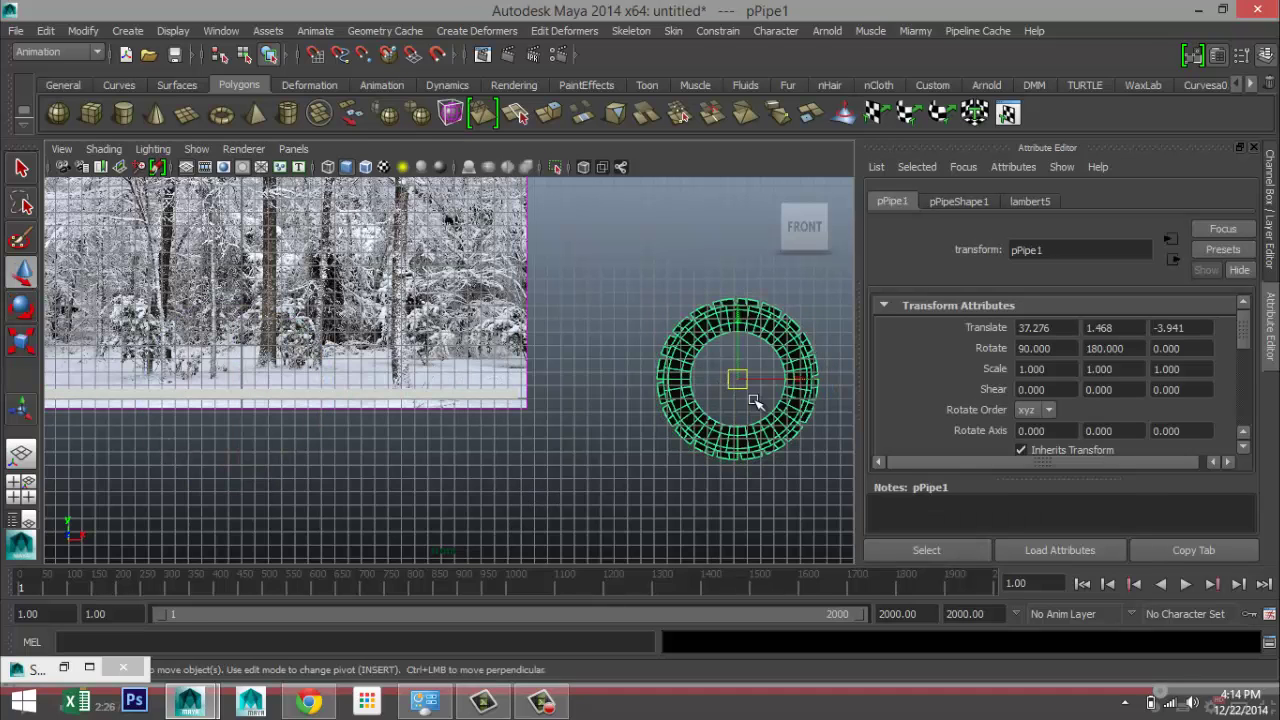
pyautogui.moveTo(792, 382); pyautogui.dragTo(668, 379)
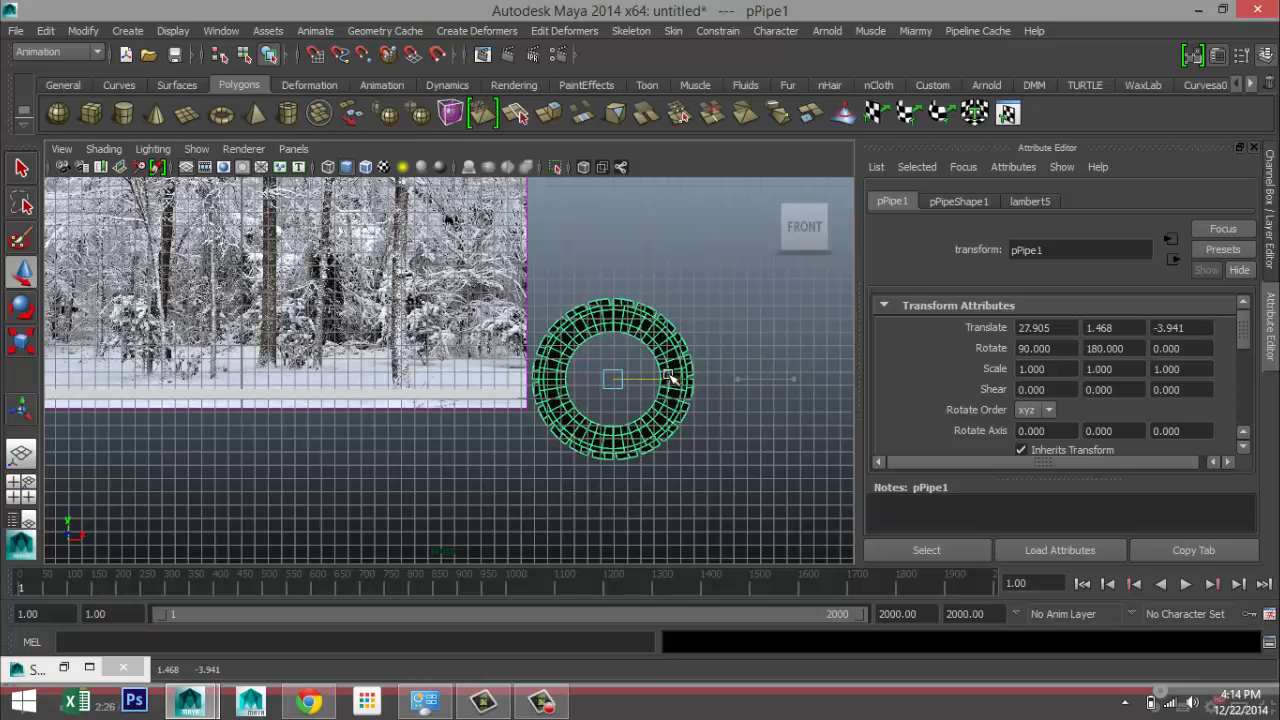
pyautogui.moveTo(624, 340); pyautogui.dragTo(622, 288)
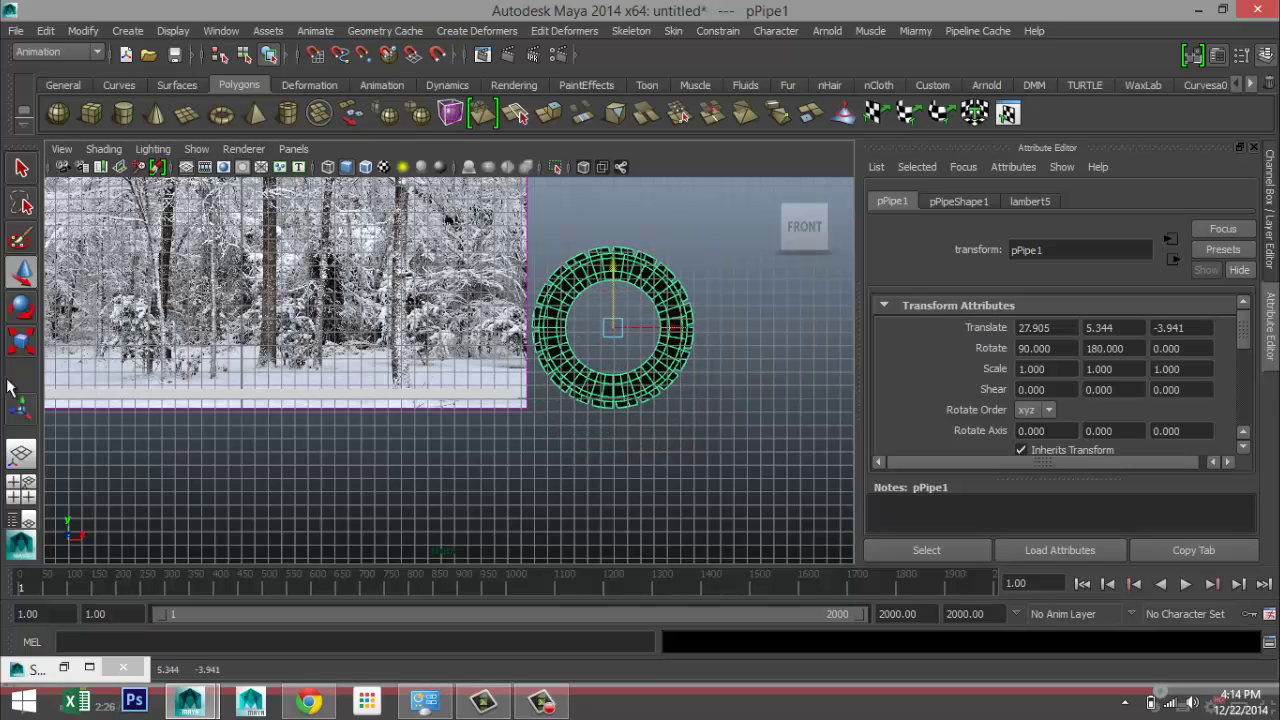
# Step: In the perspective view, scale the tire down uniformly to about 0.696
pyautogui.click(27, 484)
pyautogui.press('space')
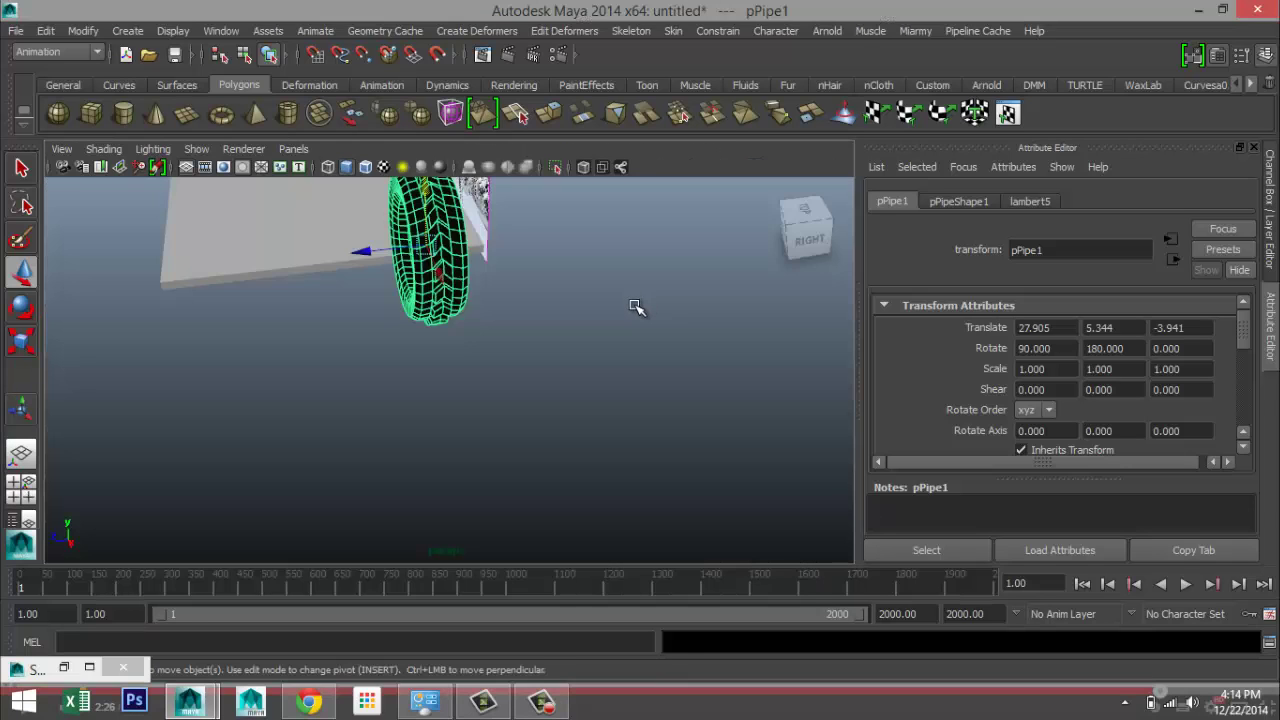
pyautogui.keyDown('alt'); pyautogui.moveTo(634, 306); pyautogui.dragTo(557, 389); pyautogui.keyUp('alt')
pyautogui.press('r')
pyautogui.moveTo(449, 371)
pyautogui.mouseDown()
pyautogui.moveTo(414, 374)
pyautogui.moveTo(425, 376)
pyautogui.mouseUp()
# Step: In the side view, lower the tire to about Y 4.405 so its treads sink into the ground slab's level
pyautogui.click(24, 488)
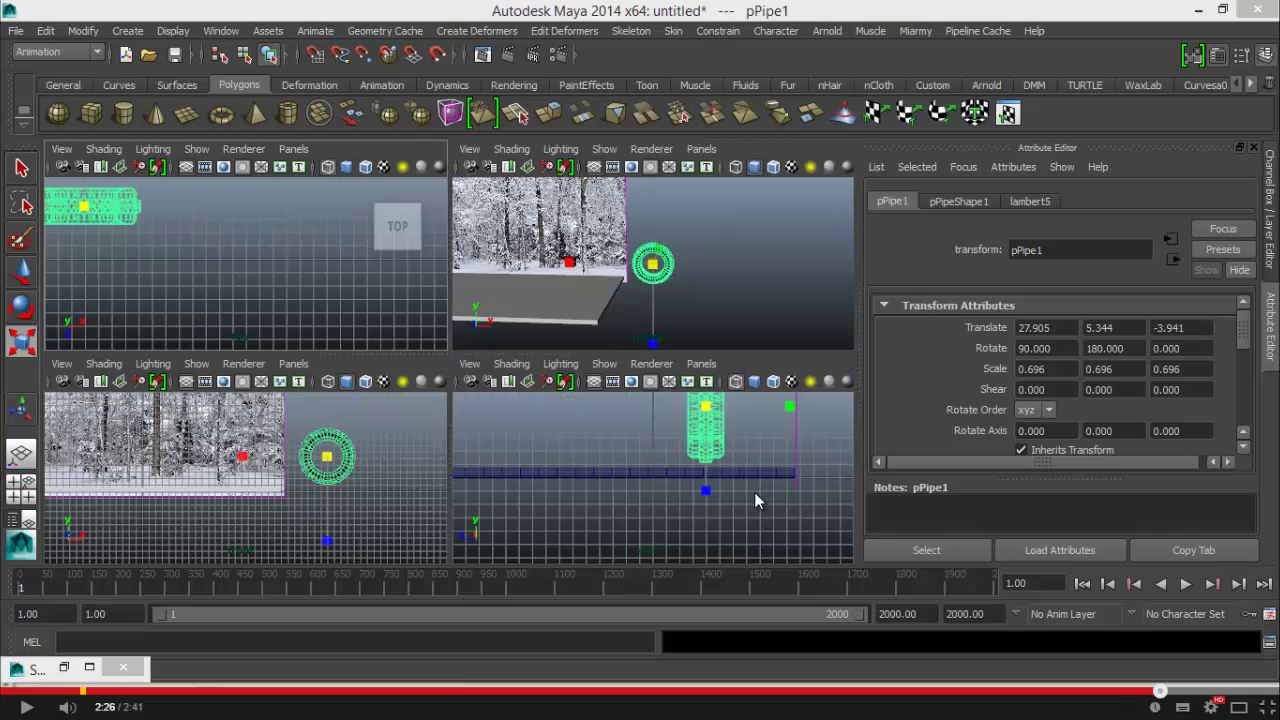
pyautogui.press('space')
pyautogui.press('w')
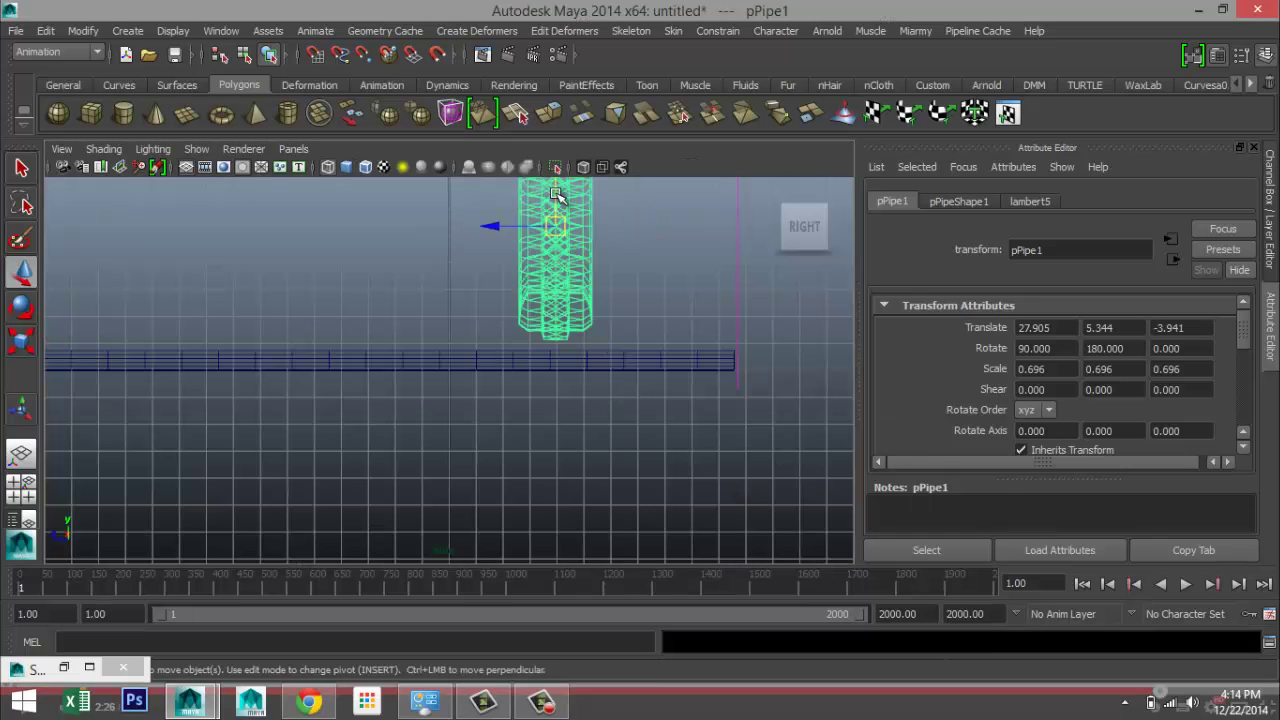
pyautogui.moveTo(543, 214); pyautogui.dragTo(559, 221)
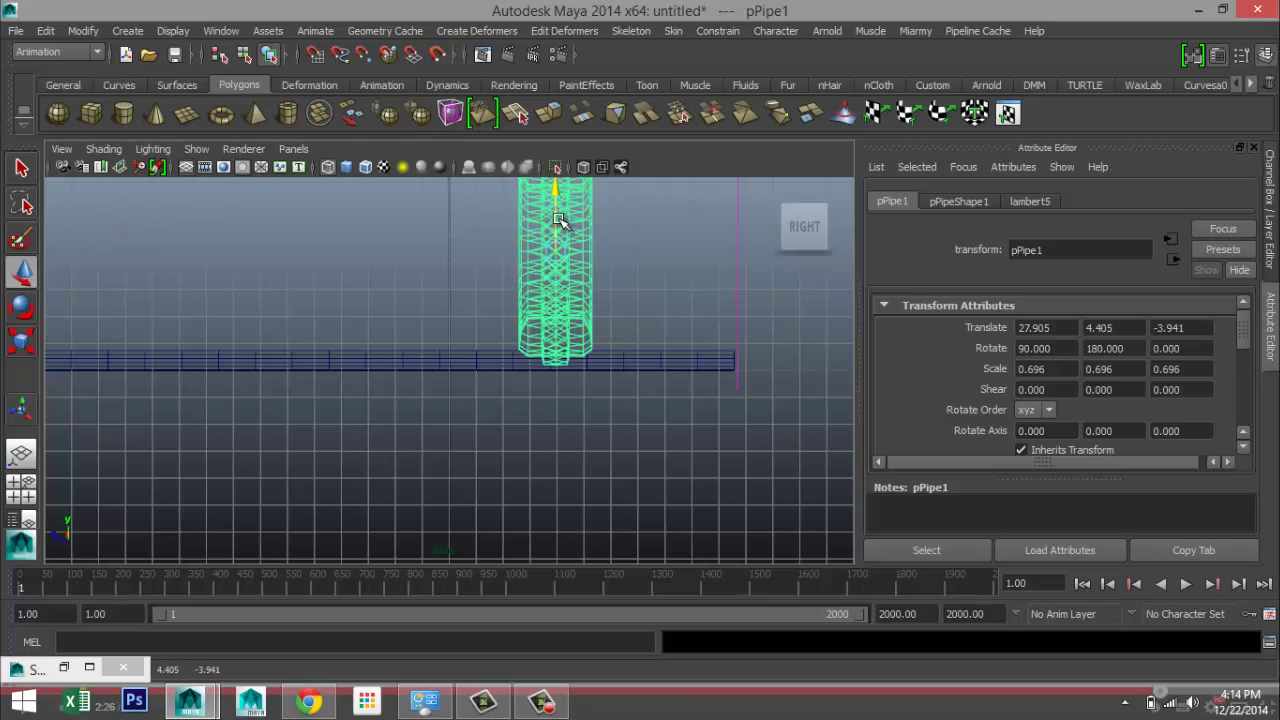
pyautogui.click(24, 488)
pyautogui.press('space')
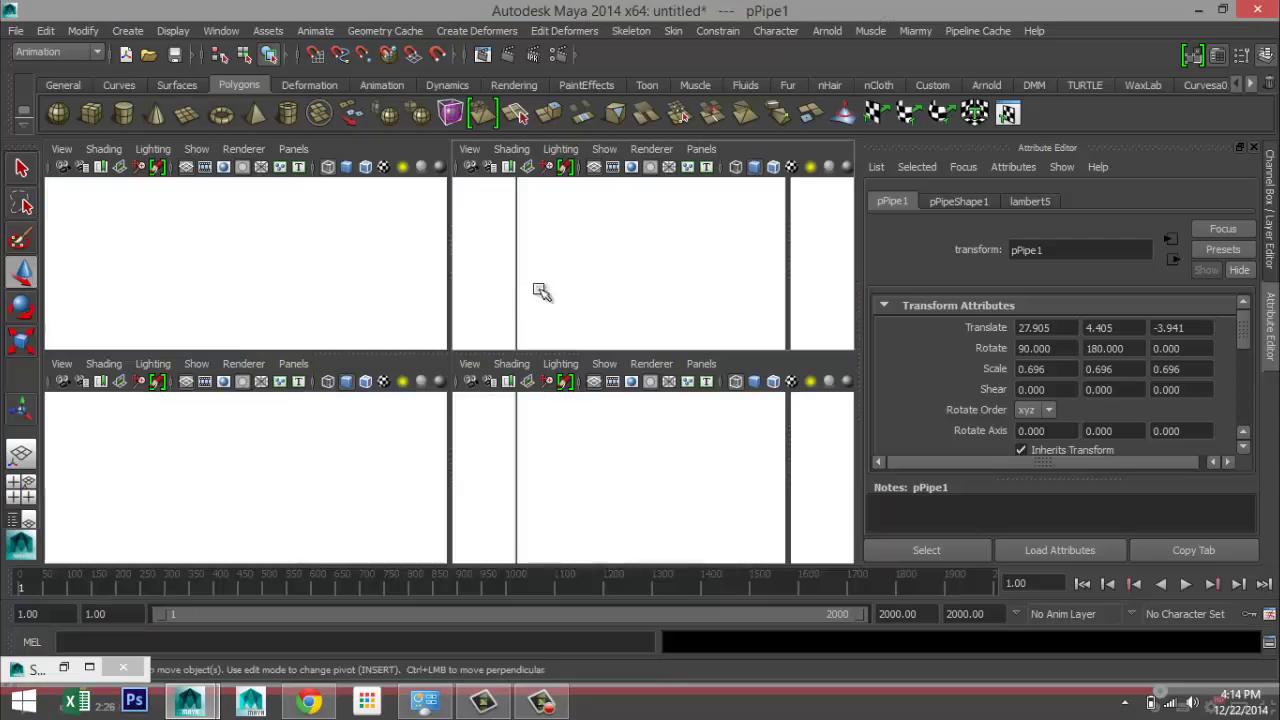
# Step: In the perspective view, move the tire forward along Z to about 4.673
pyautogui.keyDown('alt'); pyautogui.moveTo(603, 390); pyautogui.dragTo(585, 470); pyautogui.keyUp('alt')
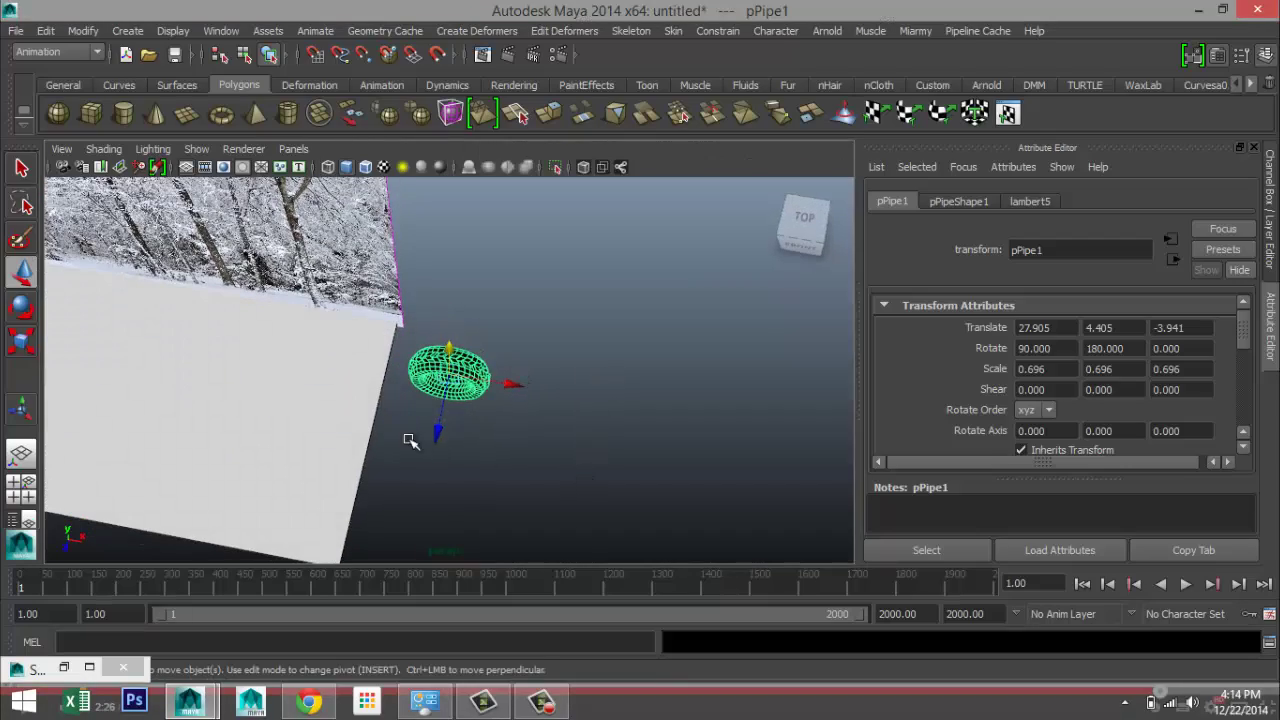
pyautogui.moveTo(437, 432); pyautogui.dragTo(588, 464)
pyautogui.scroll(-3, 590, 464)
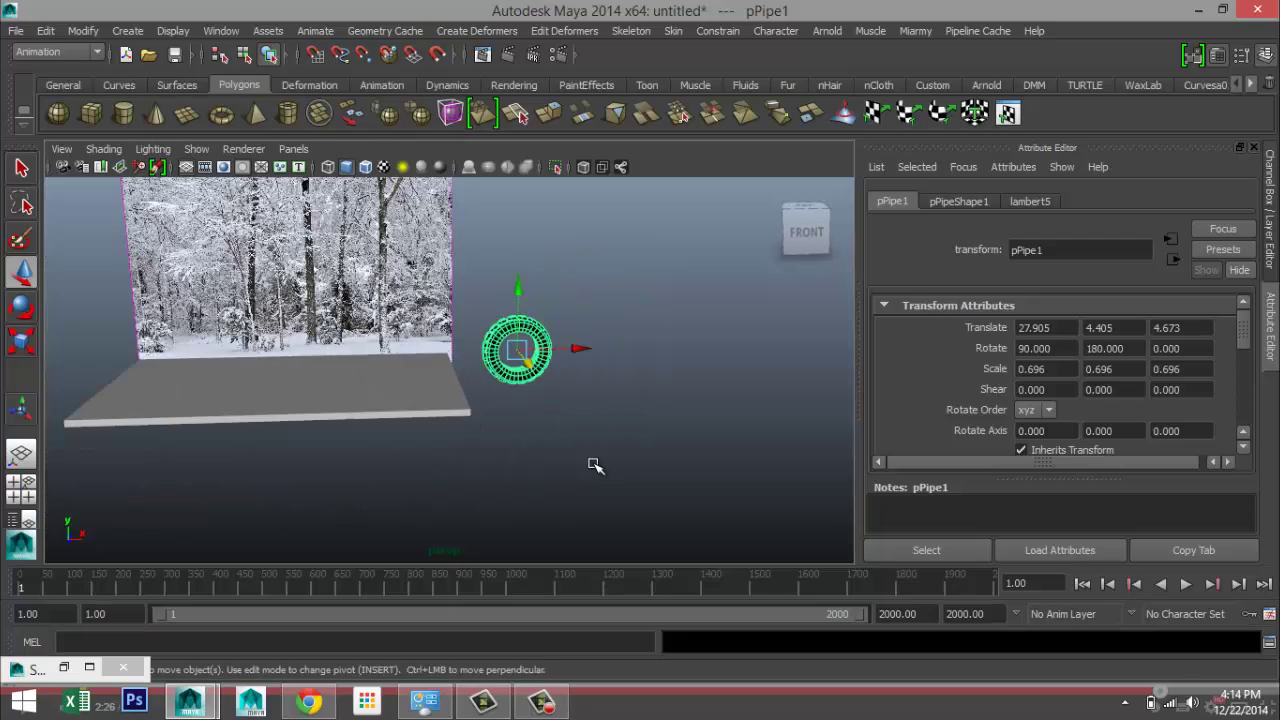
# Step: Turn the ground slab into a soft body with Duplicate, make copy soft, hiding the non-soft object and making it a goal with weight 0
pyautogui.scroll(2, 596, 466)
pyautogui.click(393, 424)
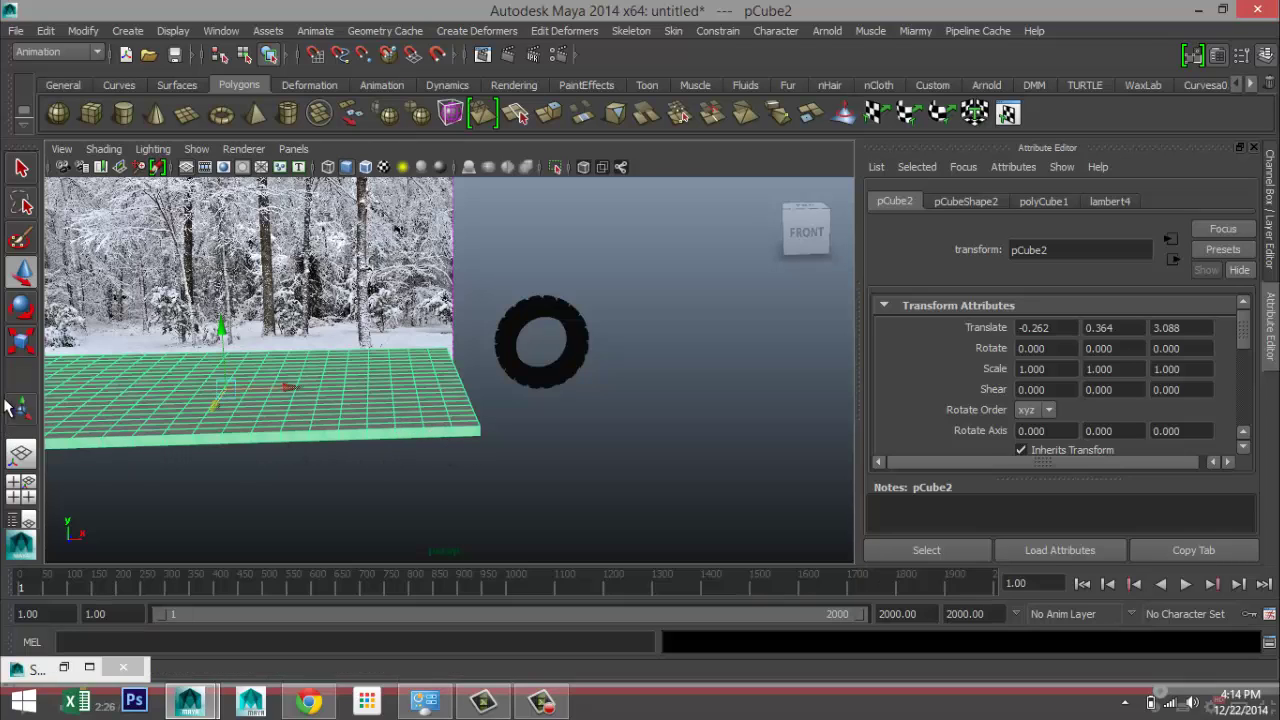
pyautogui.click(60, 52)
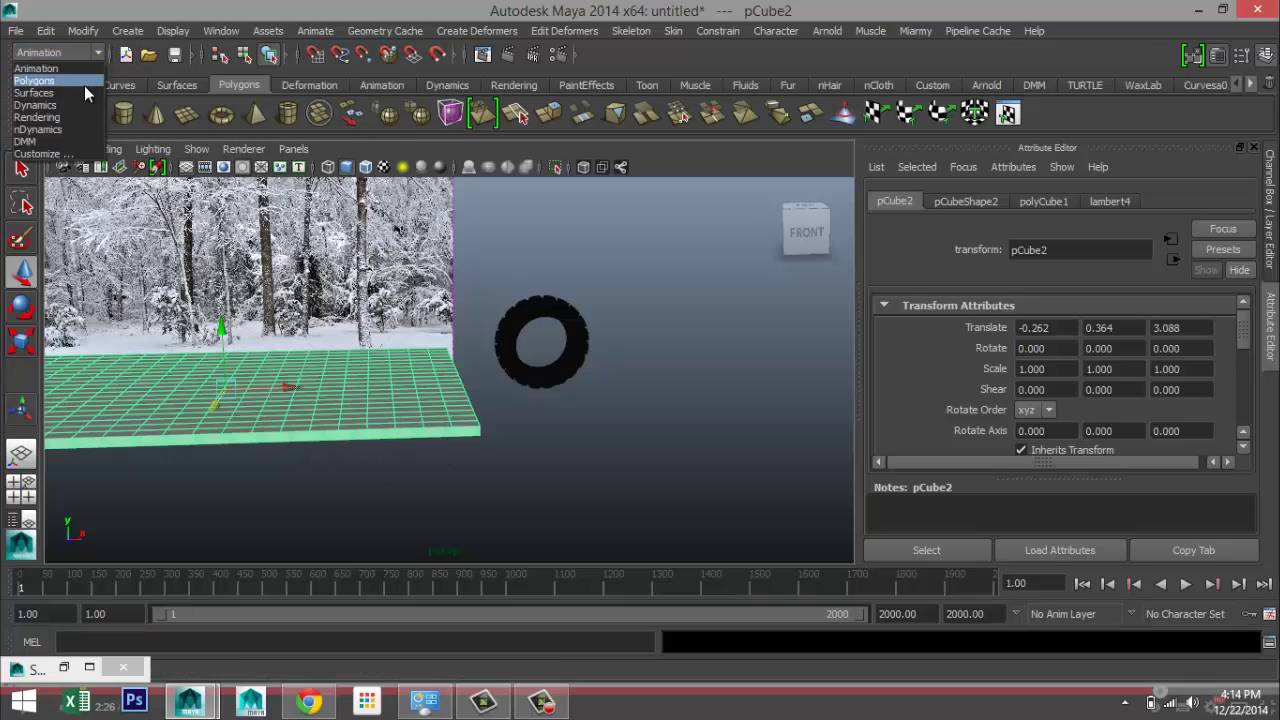
pyautogui.click(77, 105)
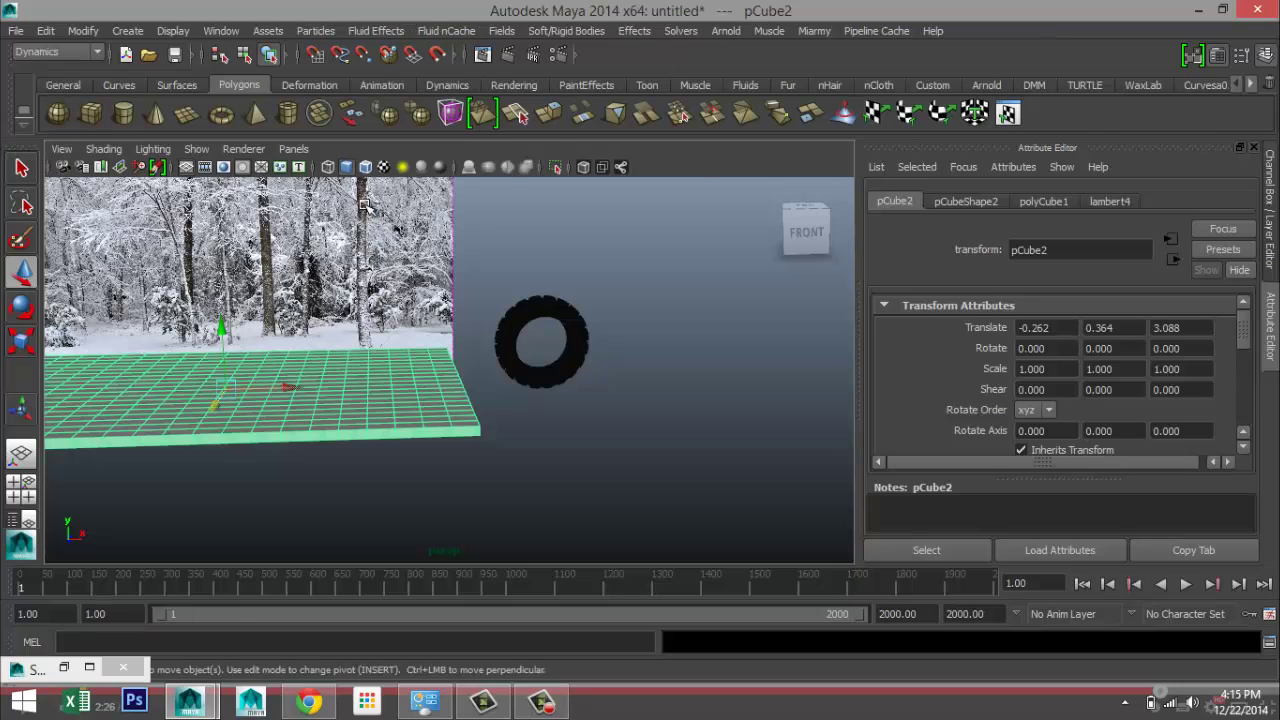
pyautogui.click(558, 33)
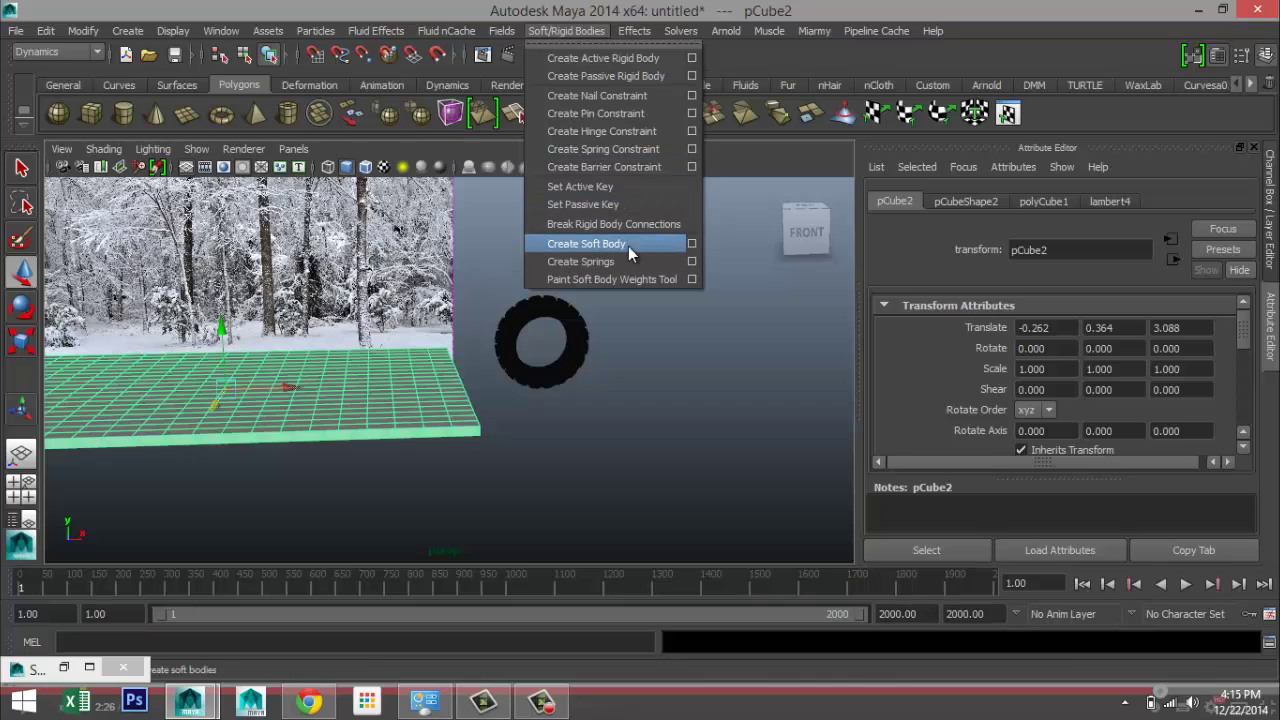
pyautogui.click(692, 245)
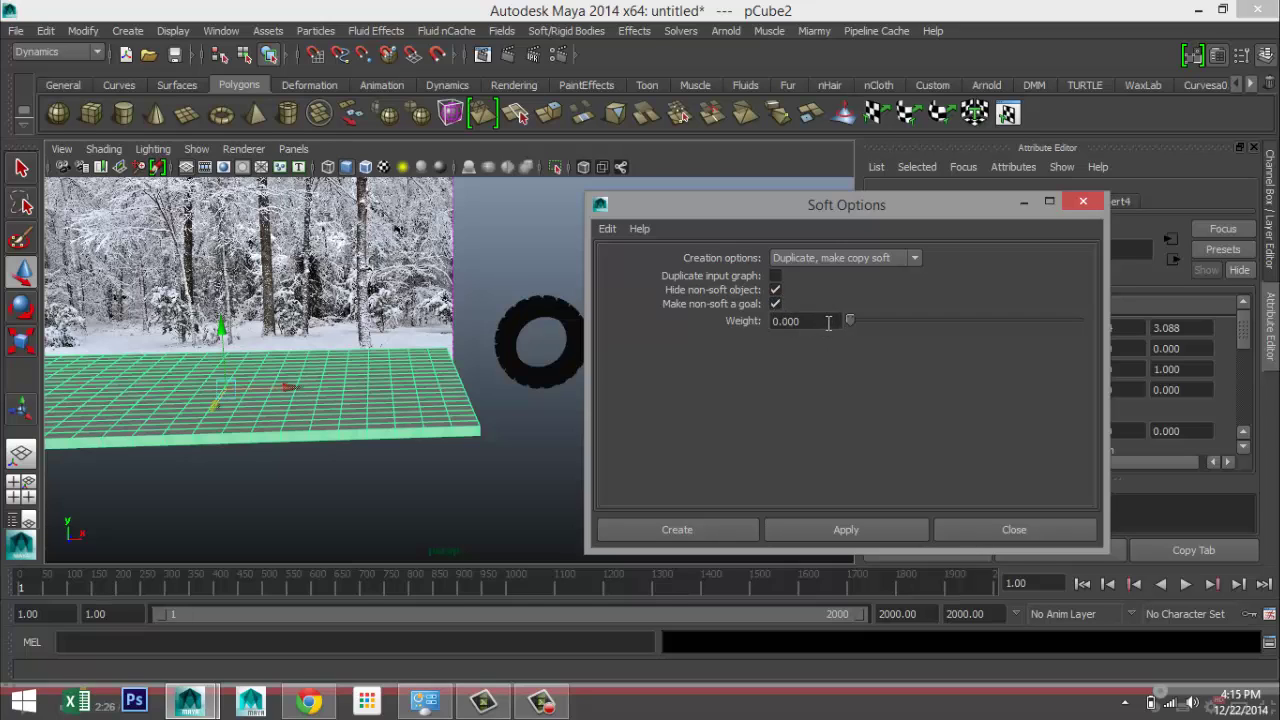
pyautogui.click(834, 529)
pyautogui.click(1024, 201)
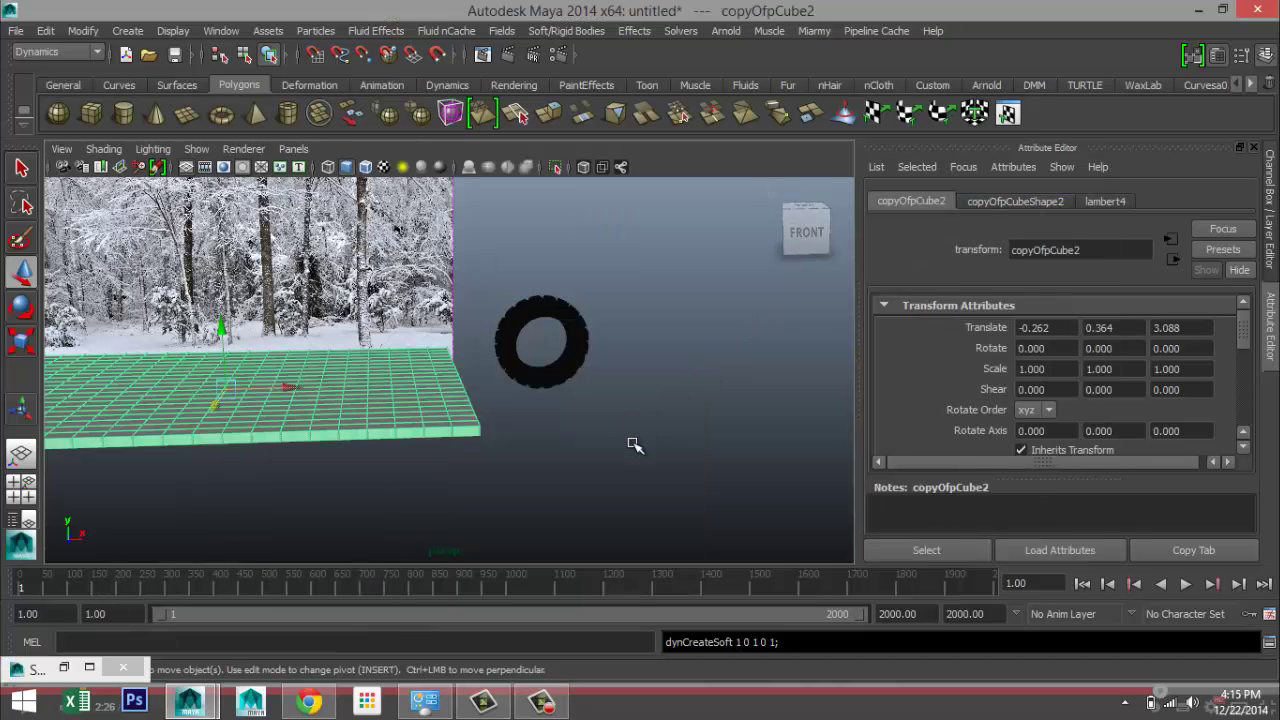
# Step: Select the soft slab copy's particle node copyOfpCube2Particle together with the tire and make the particles collide with it
pyautogui.keyDown('alt'); pyautogui.moveTo(625, 461); pyautogui.dragTo(434, 437); pyautogui.keyUp('alt')
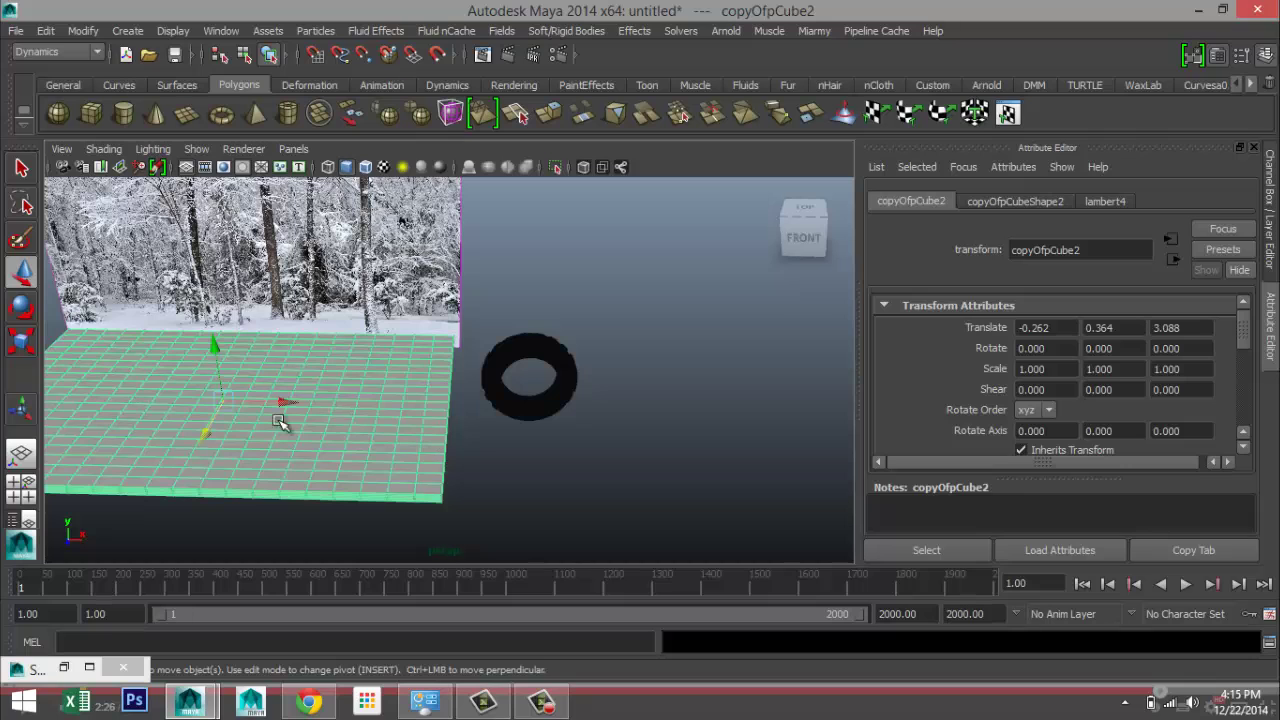
pyautogui.click(222, 31)
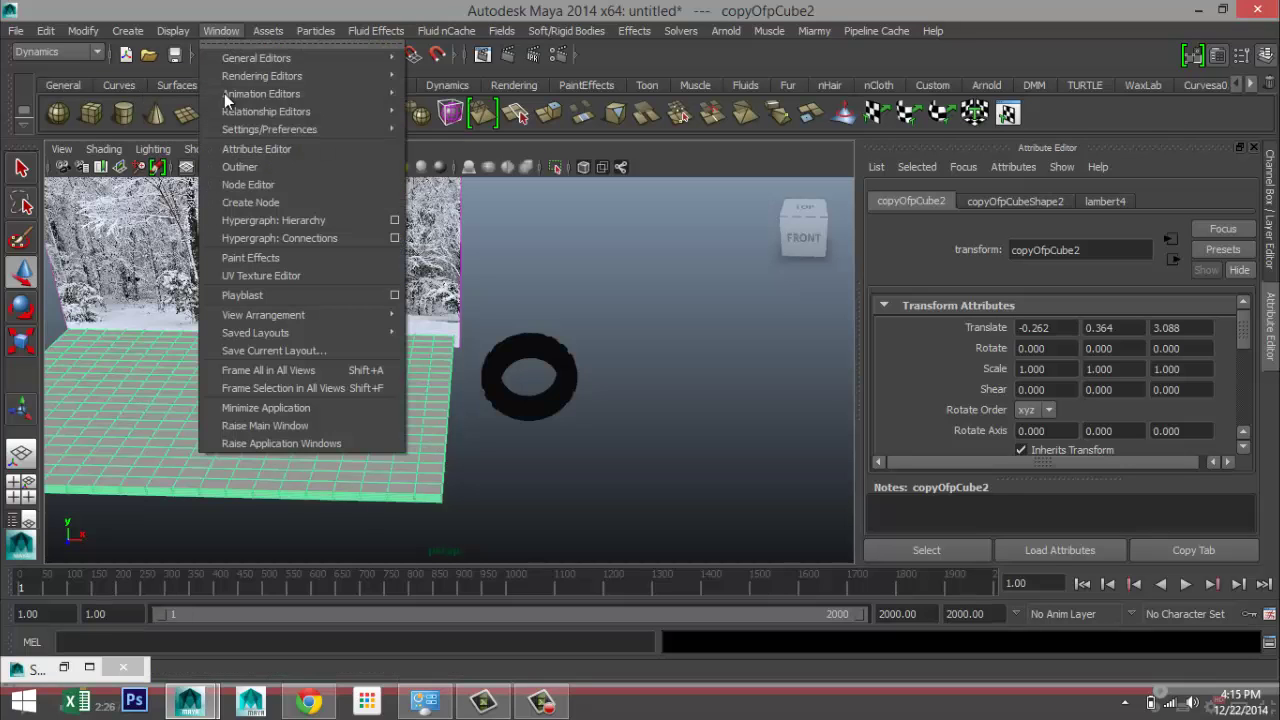
pyautogui.click(254, 170)
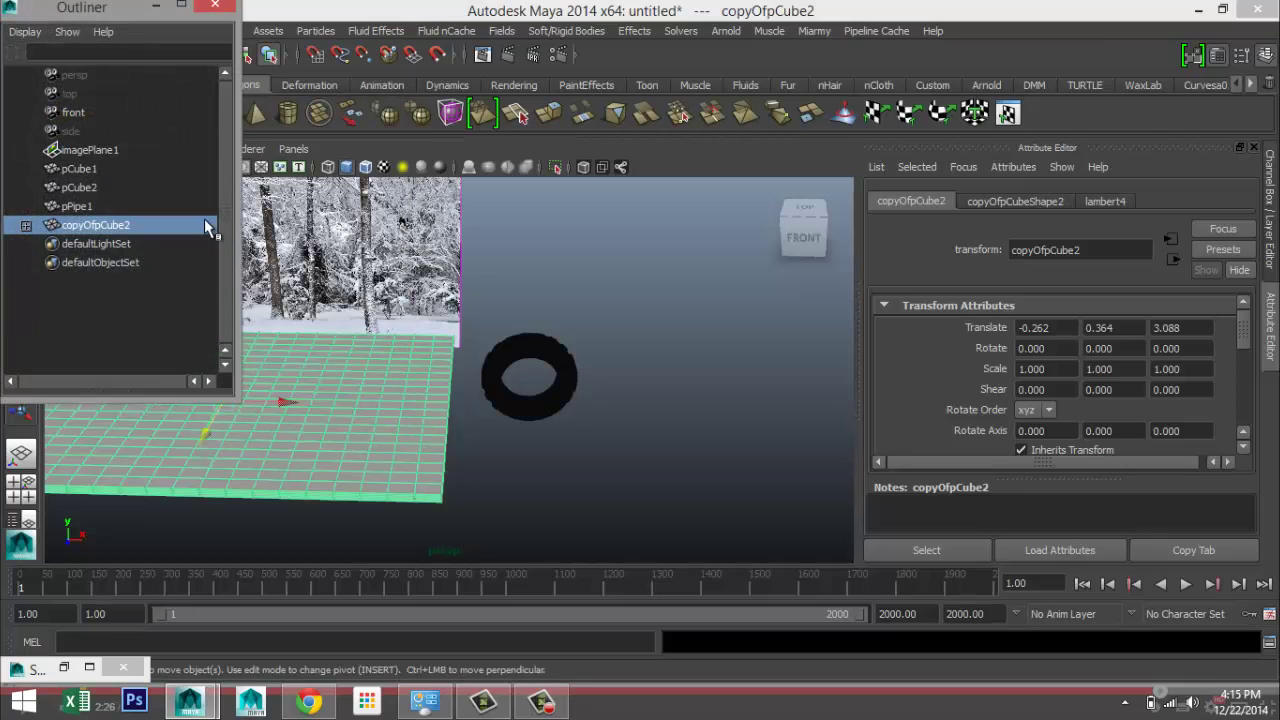
pyautogui.click(26, 226)
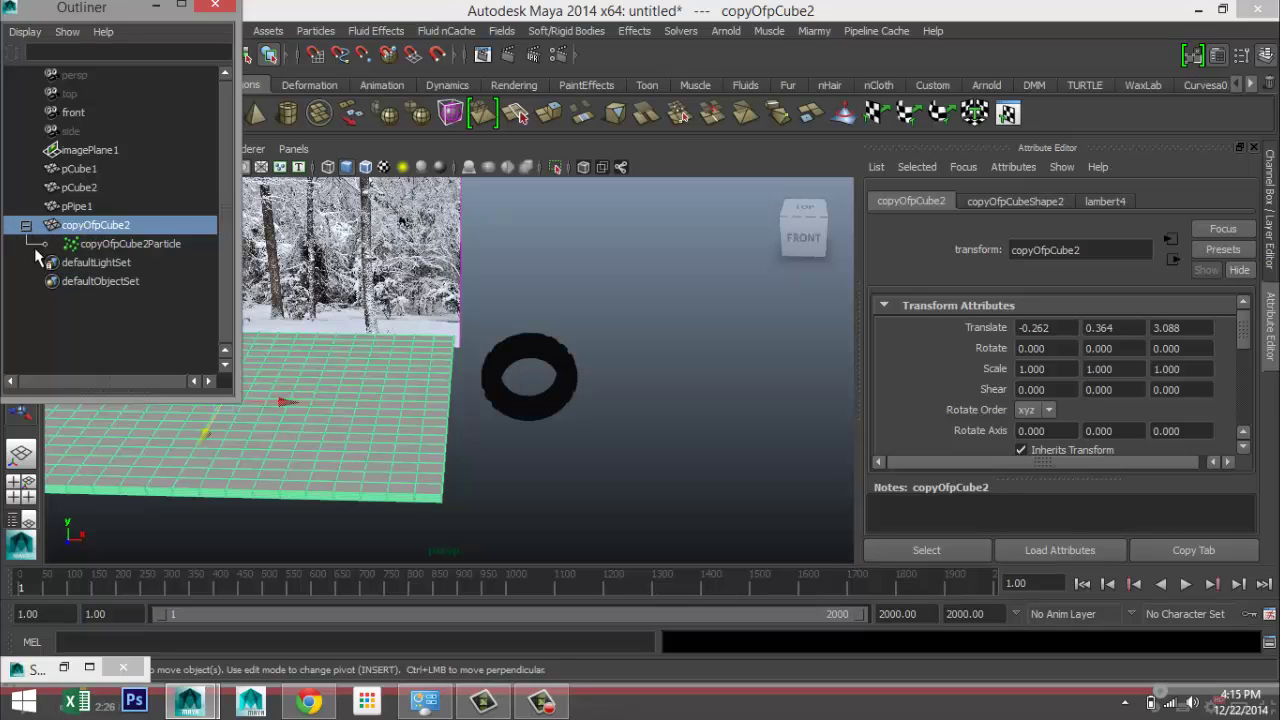
pyautogui.click(138, 247)
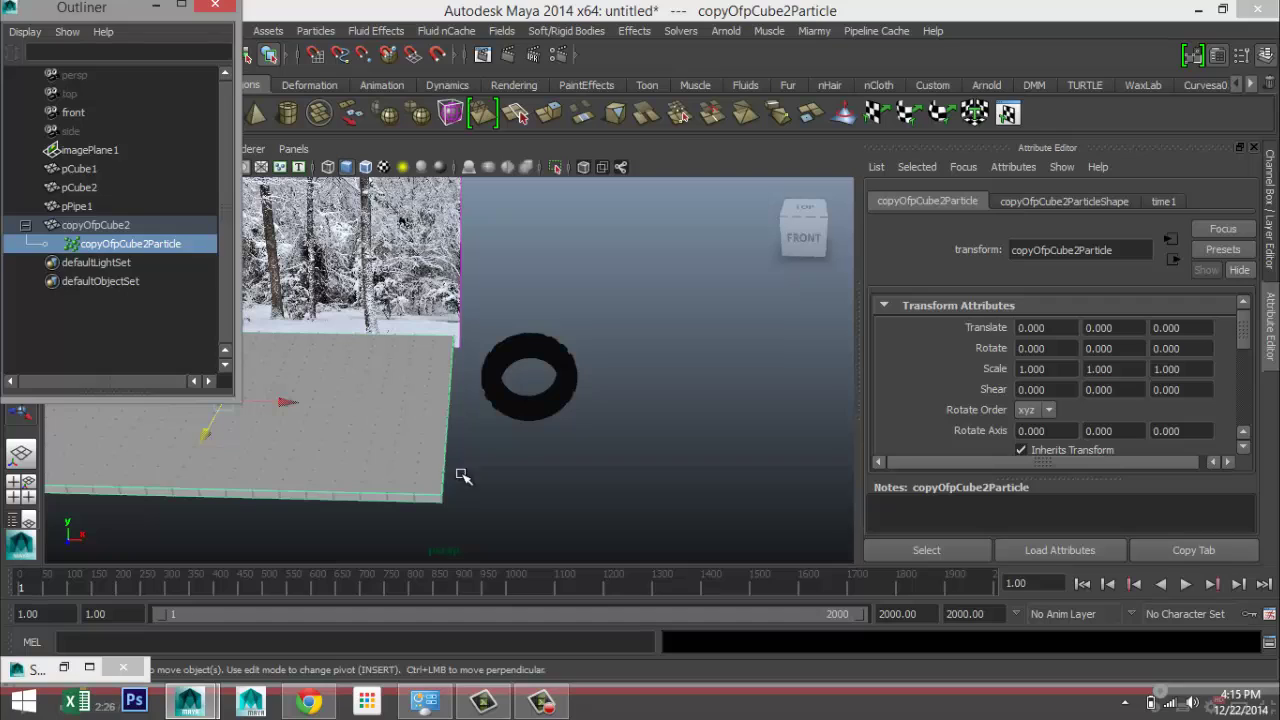
pyautogui.keyDown('shift'); pyautogui.click(563, 361); pyautogui.keyUp('shift')
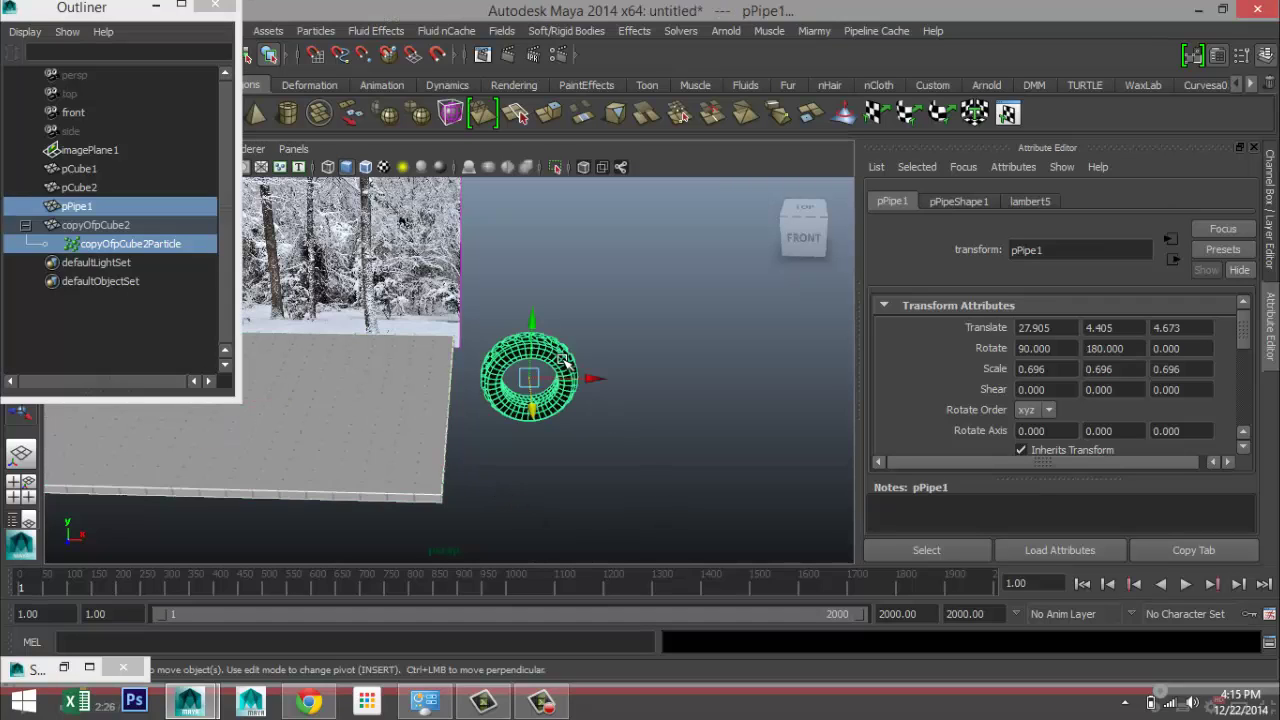
pyautogui.click(155, 6)
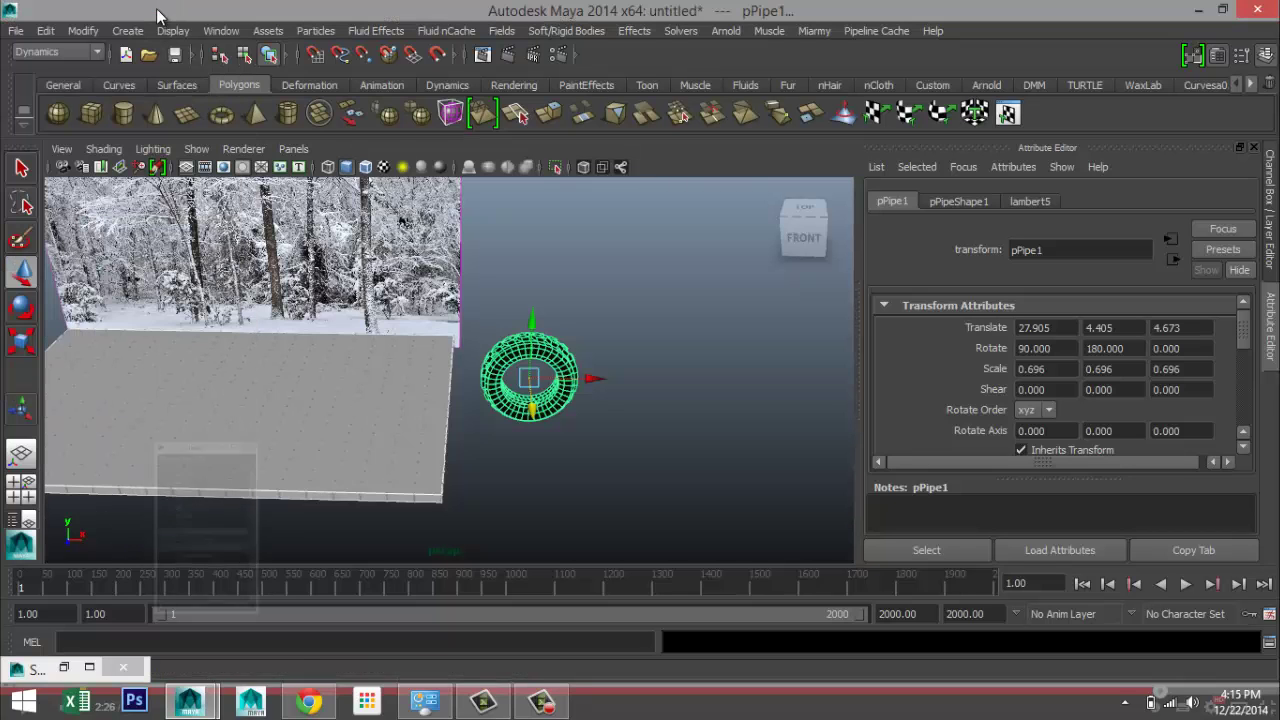
pyautogui.click(95, 53)
pyautogui.click(74, 125)
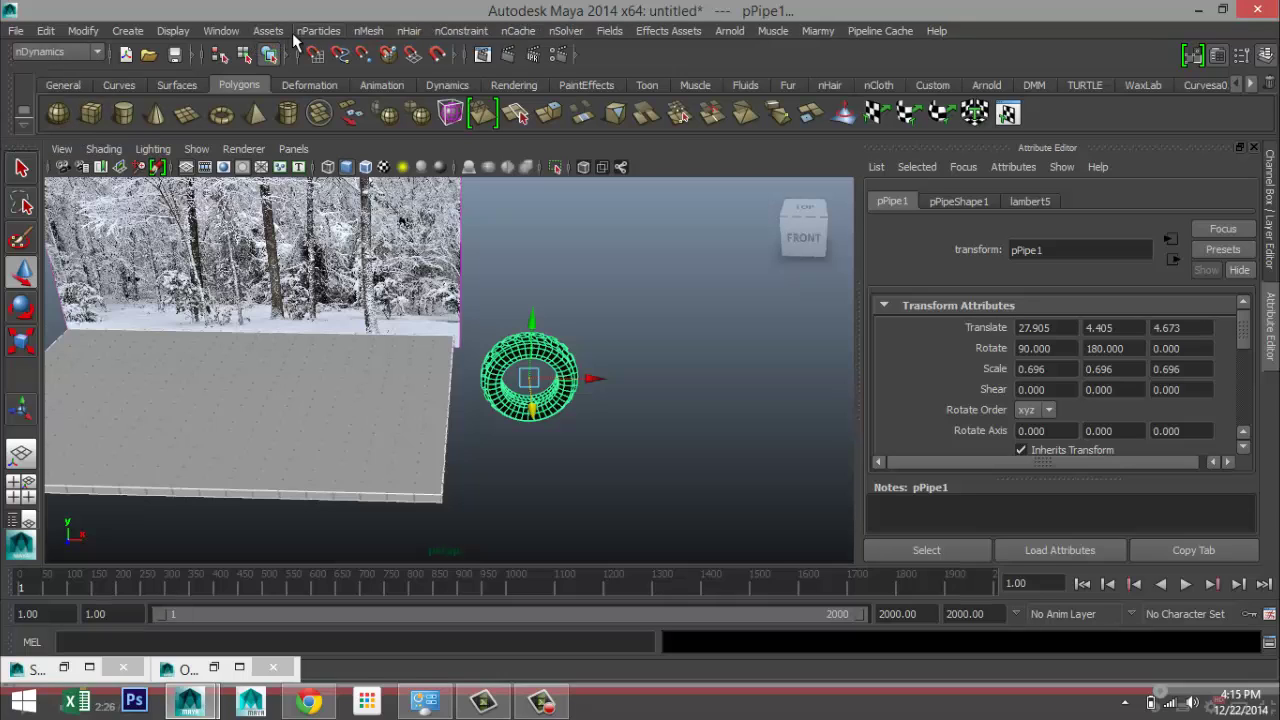
pyautogui.click(97, 51)
pyautogui.click(86, 105)
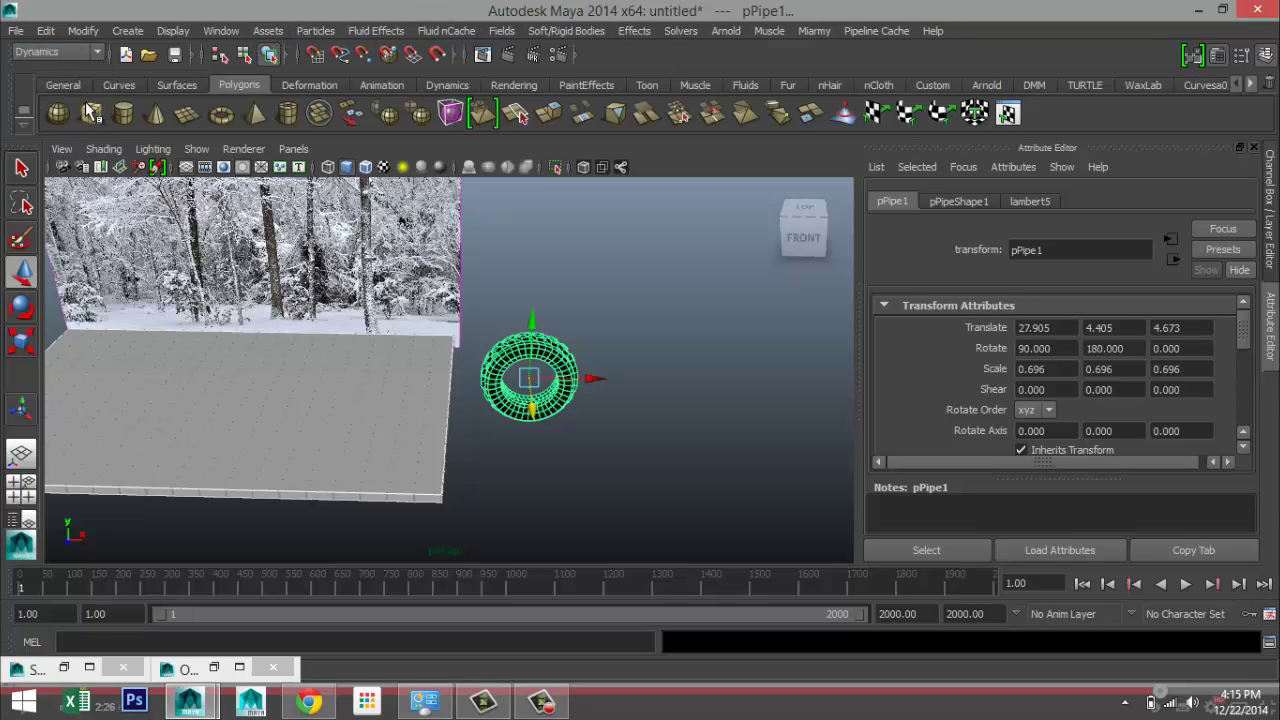
pyautogui.click(316, 31)
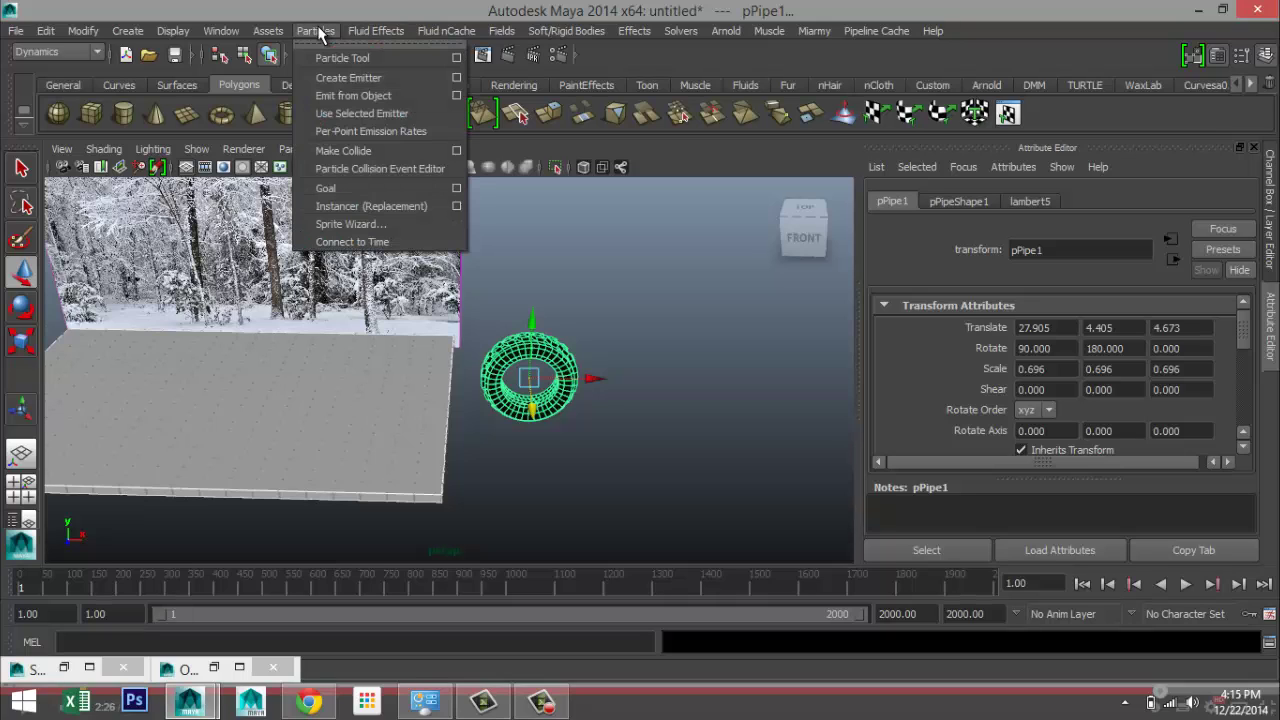
pyautogui.click(367, 150)
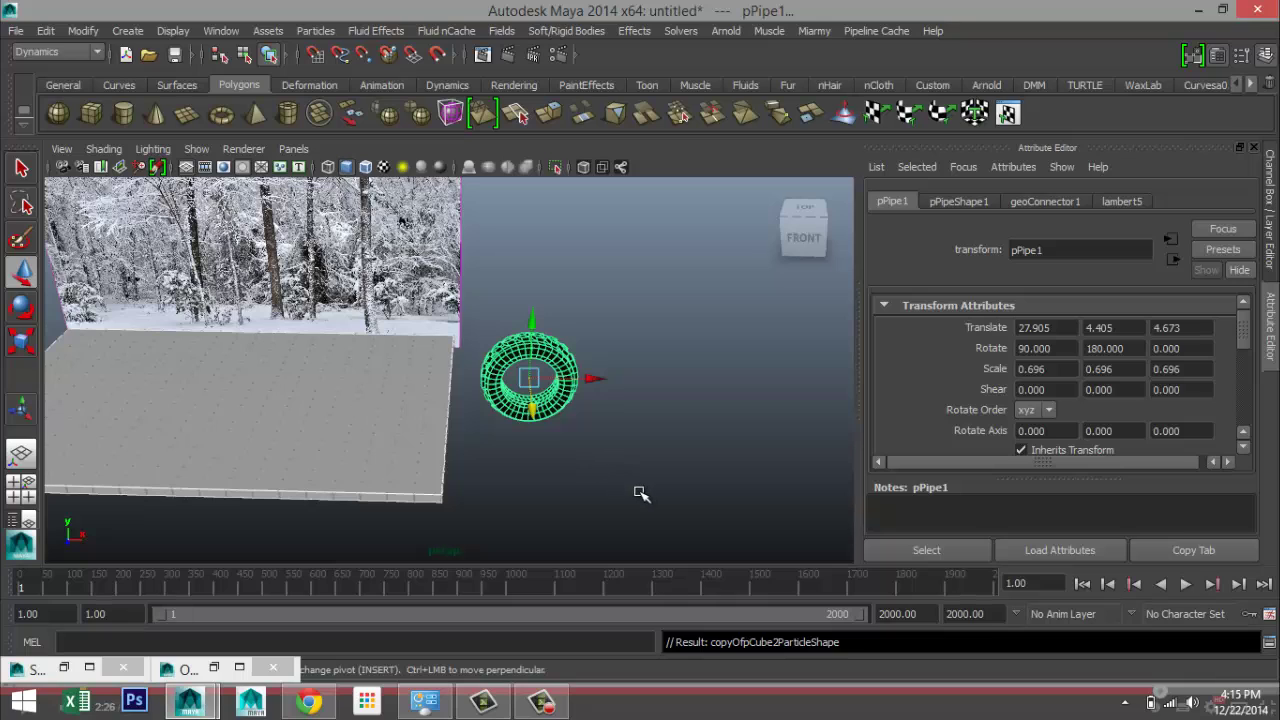
# Step: Switch to the front view and set the playback end frame to 1000
pyautogui.scroll(4, 637, 494)
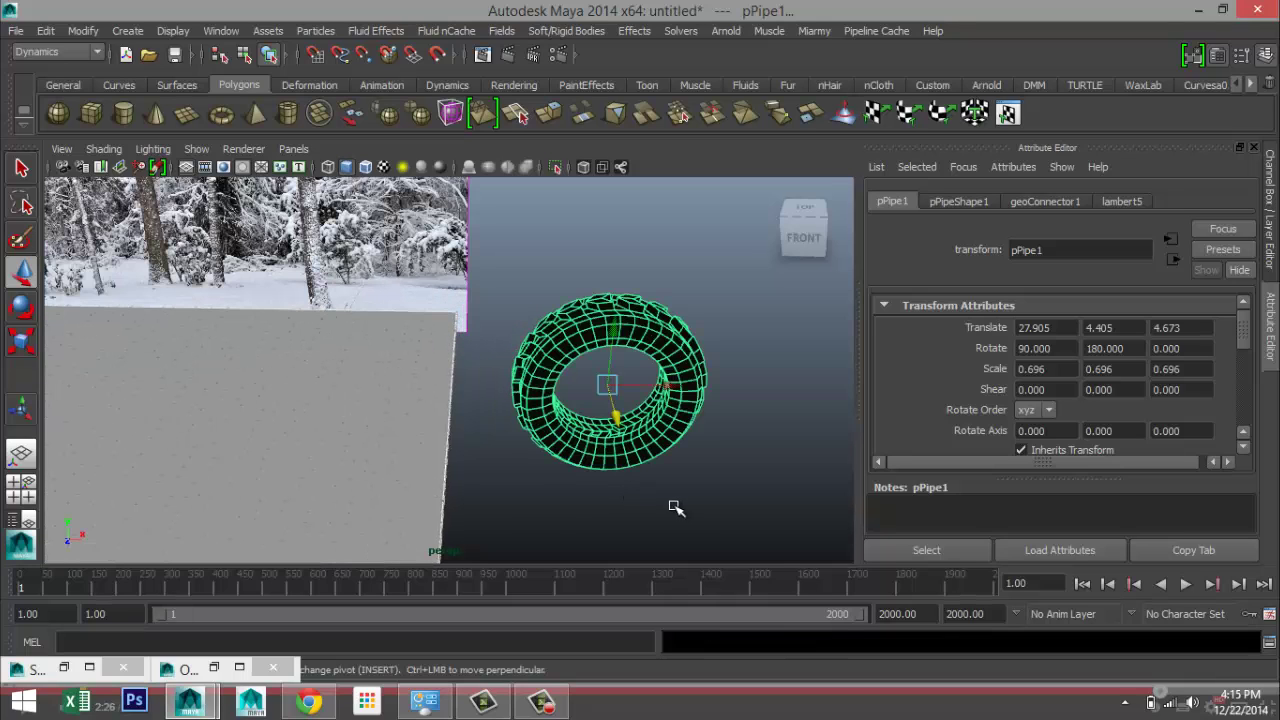
pyautogui.keyDown('alt'); pyautogui.moveTo(676, 508); pyautogui.dragTo(706, 514); pyautogui.keyUp('alt')
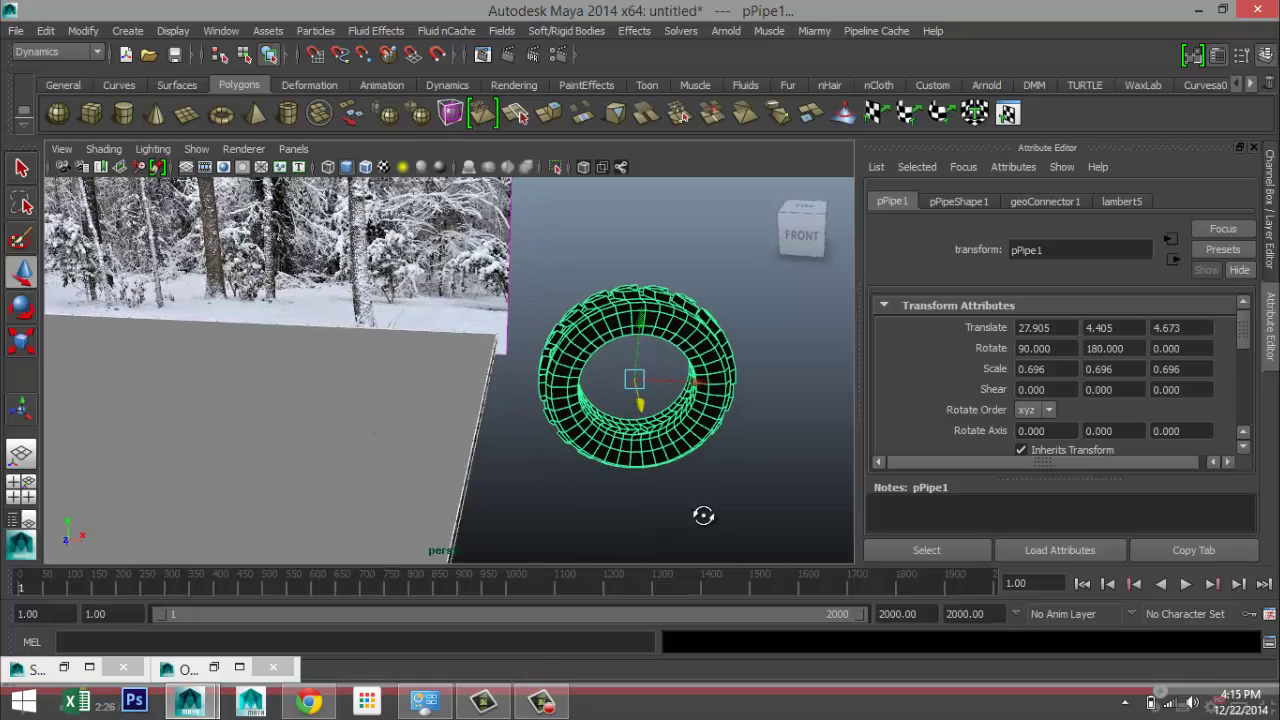
pyautogui.click(22, 492)
pyautogui.press('space')
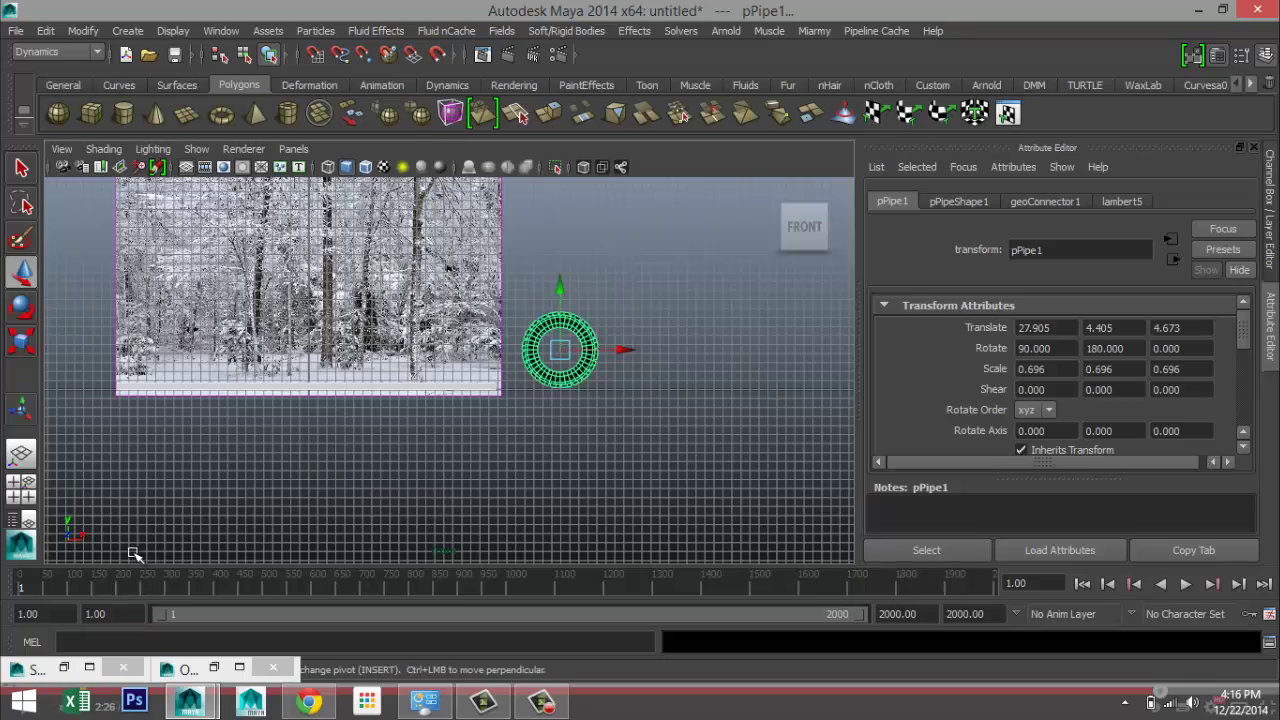
pyautogui.doubleClick(918, 616)
pyautogui.write('1000')
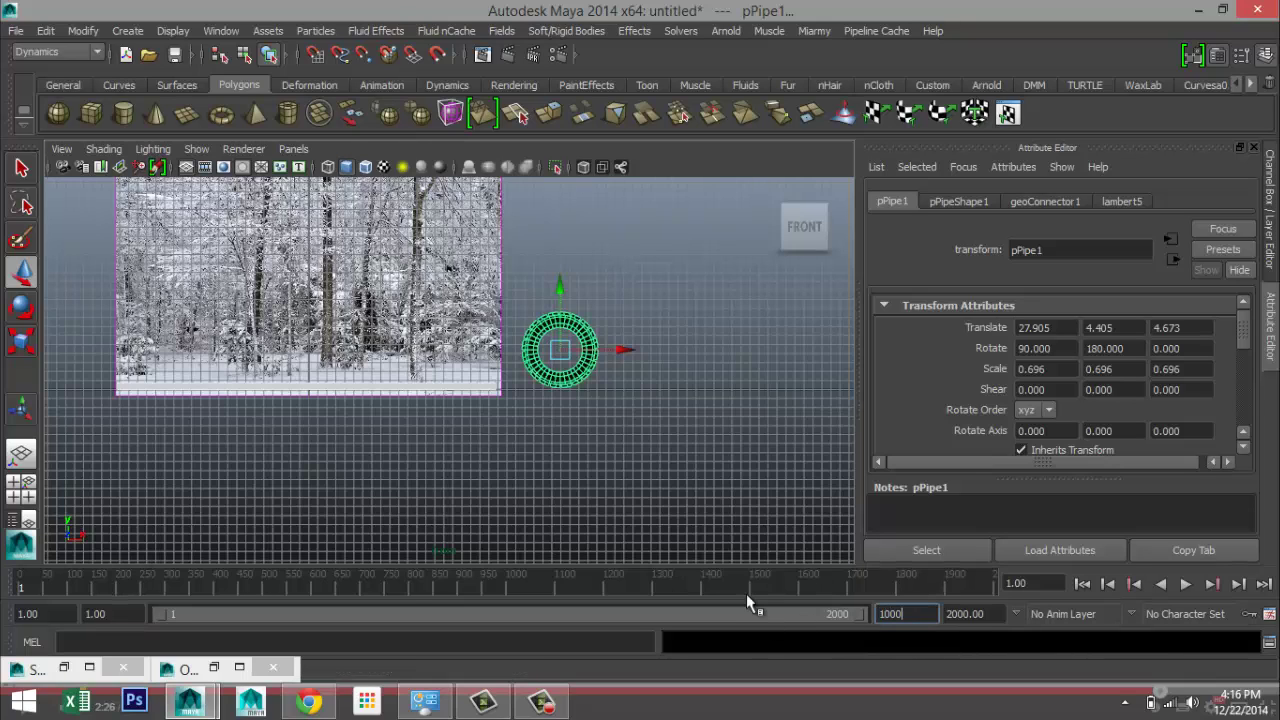
pyautogui.click(993, 613)
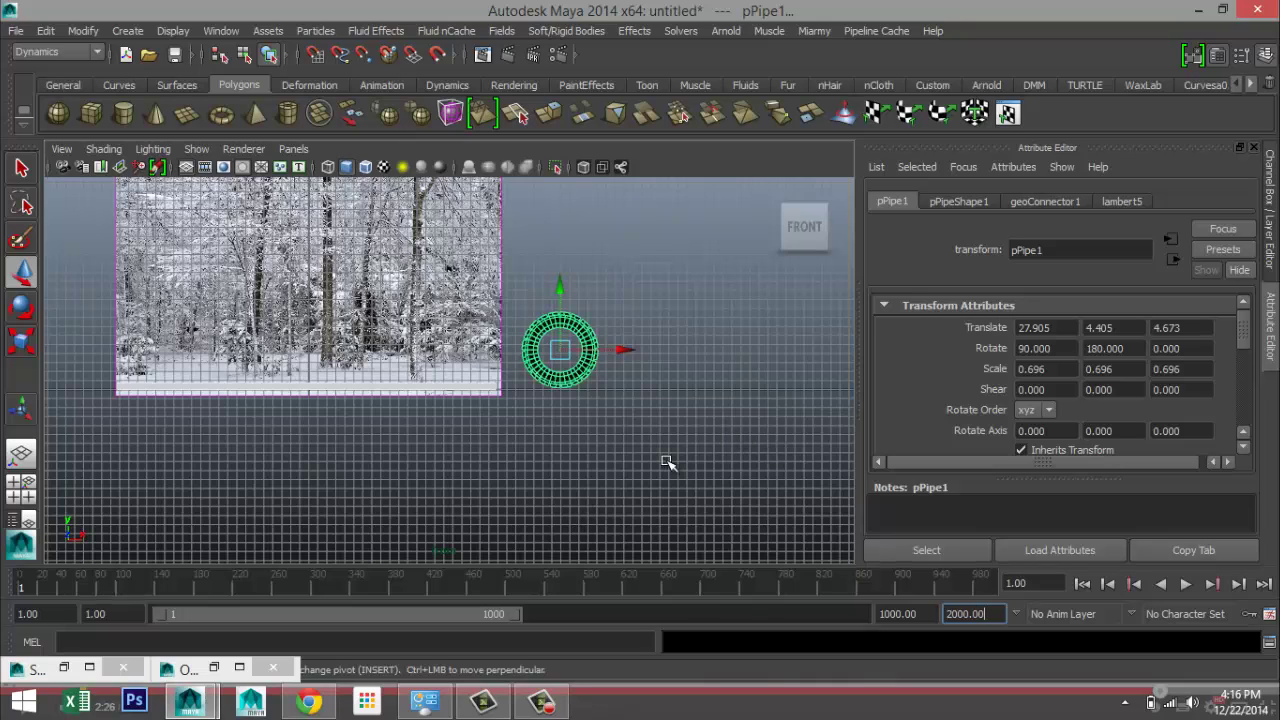
# Step: Set a key on the tire's translate, rotate and scale channels at frame 1
pyautogui.click(709, 417)
pyautogui.click(595, 386)
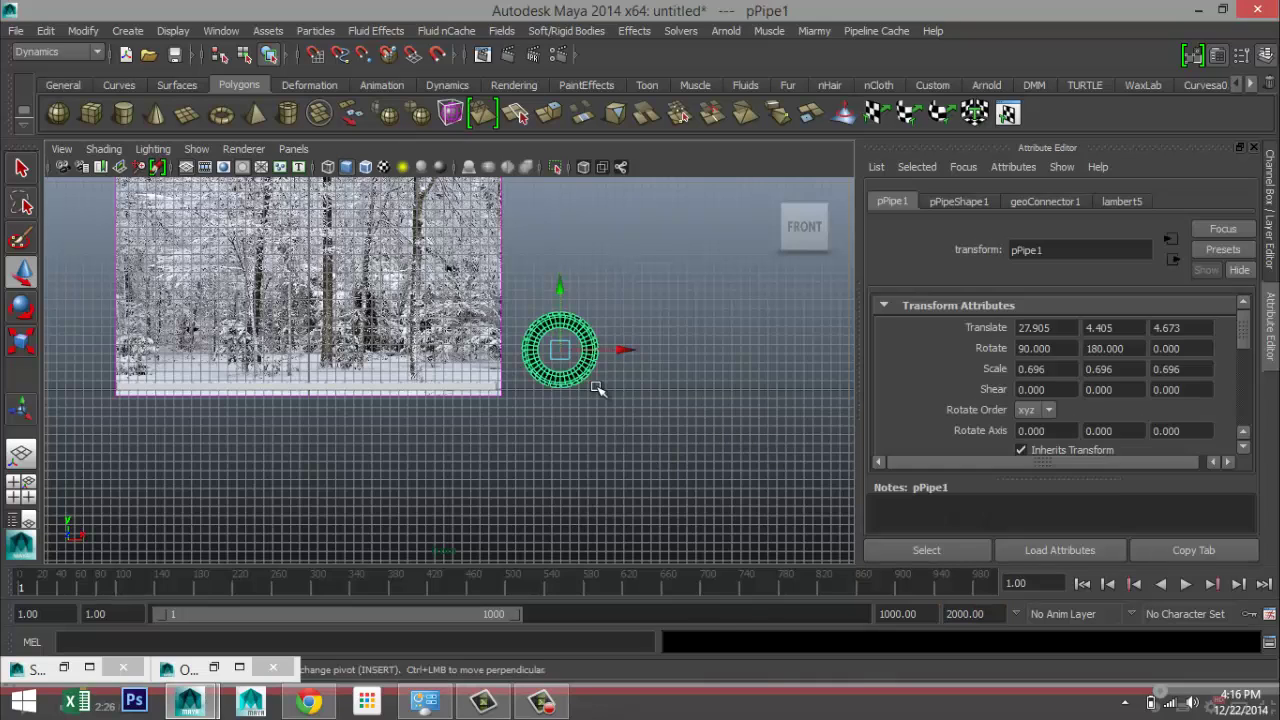
pyautogui.press('s')
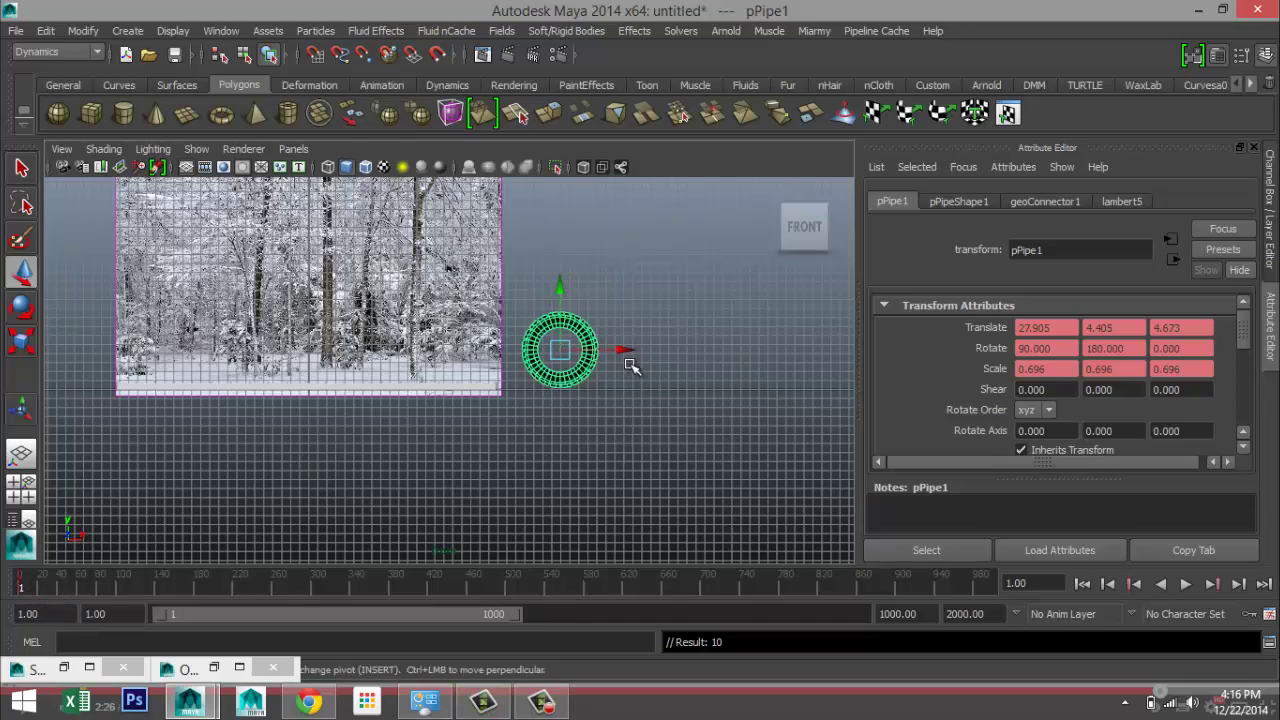
pyautogui.moveTo(623, 351); pyautogui.dragTo(325, 392)
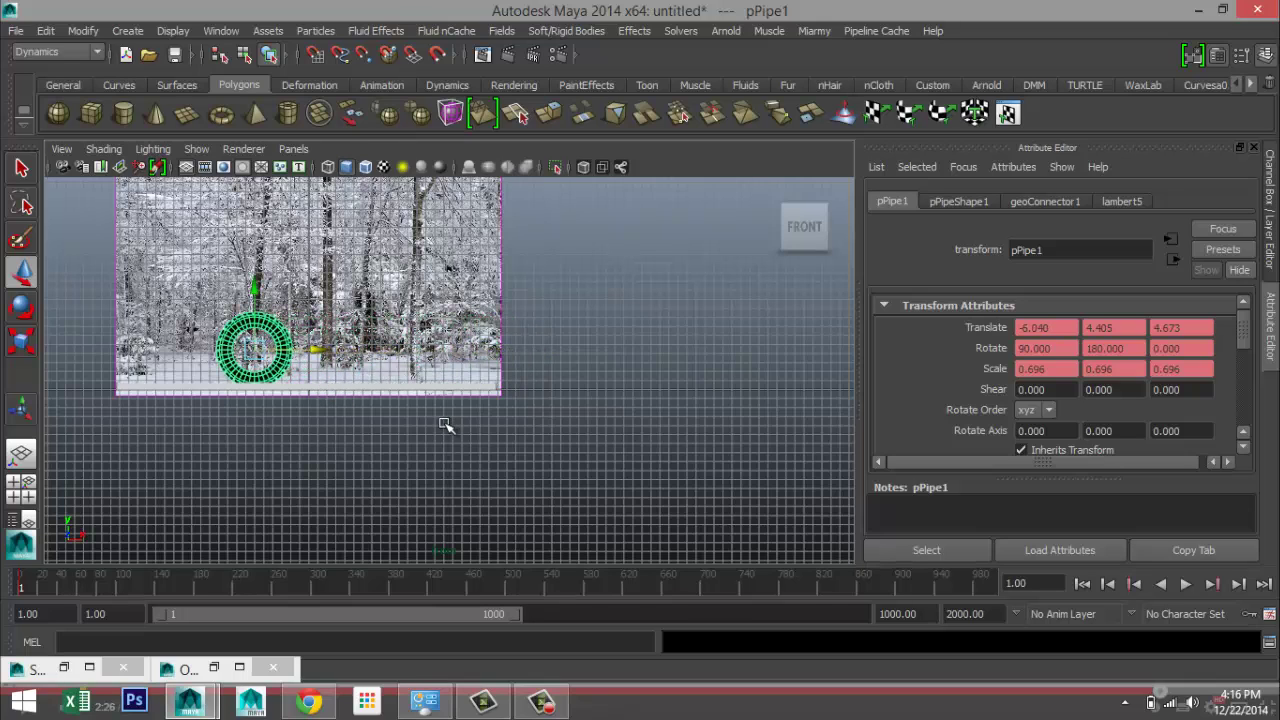
pyautogui.hotkey('ctrl', 'z')
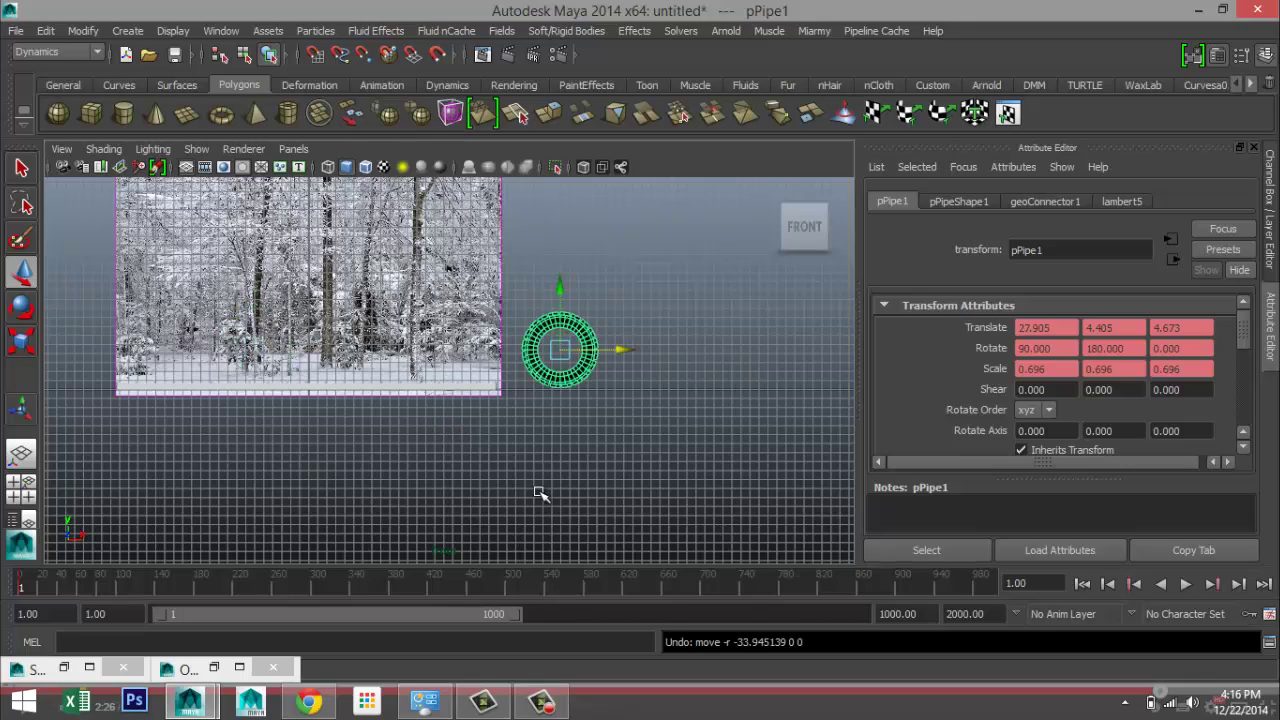
# Step: At frame 500, move the tire across the ground to about X -5.624 and key its X translation
pyautogui.click(505, 588)
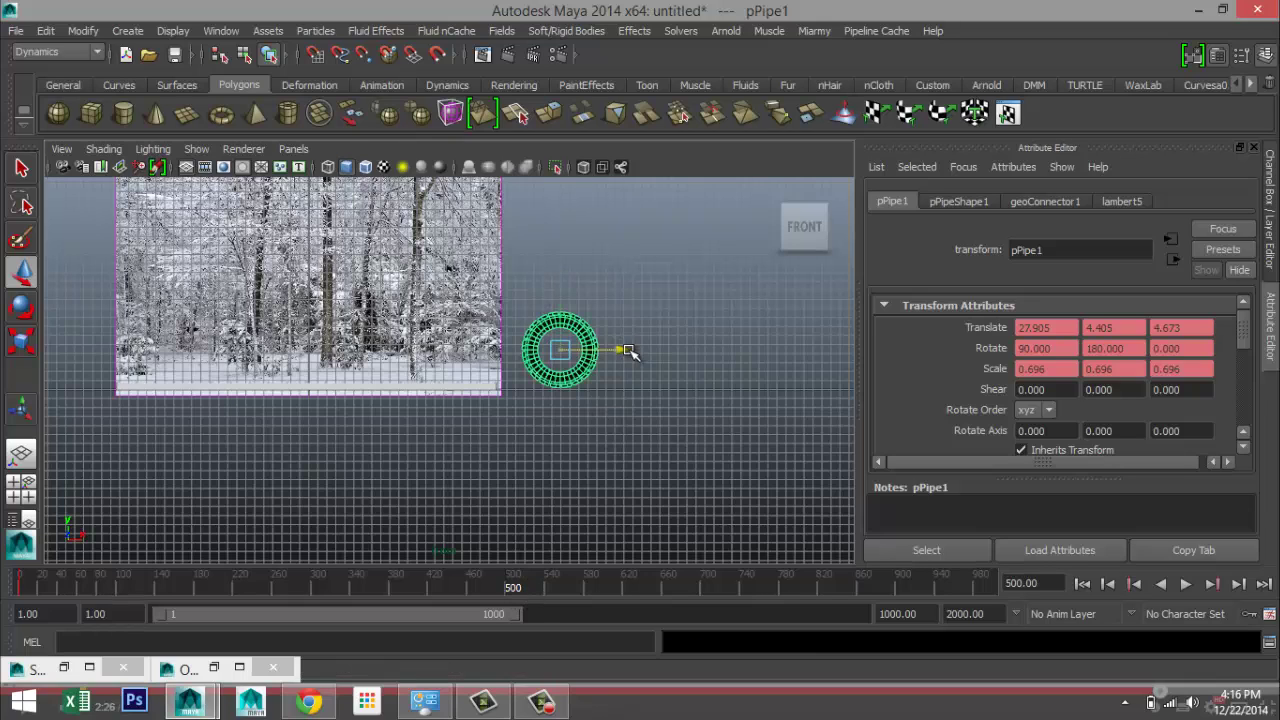
pyautogui.moveTo(628, 350); pyautogui.dragTo(318, 377)
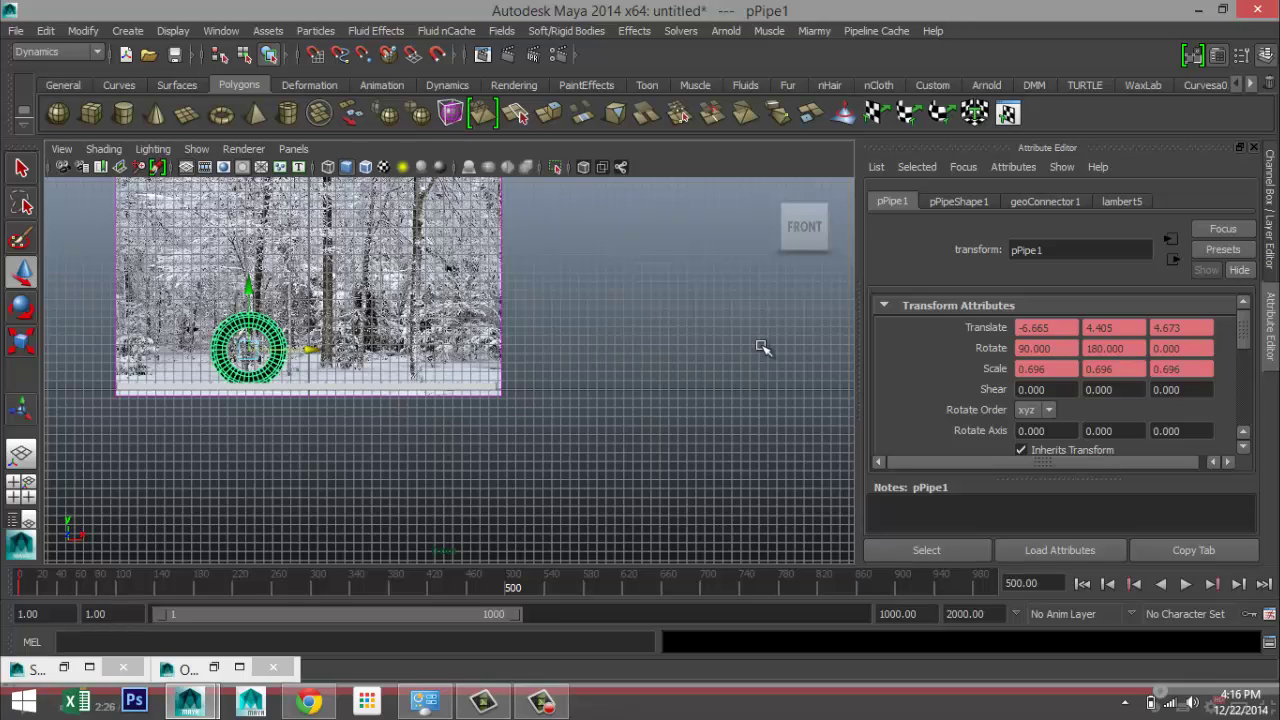
pyautogui.moveTo(311, 352)
pyautogui.mouseDown()
pyautogui.moveTo(334, 354)
pyautogui.moveTo(323, 355)
pyautogui.mouseUp()
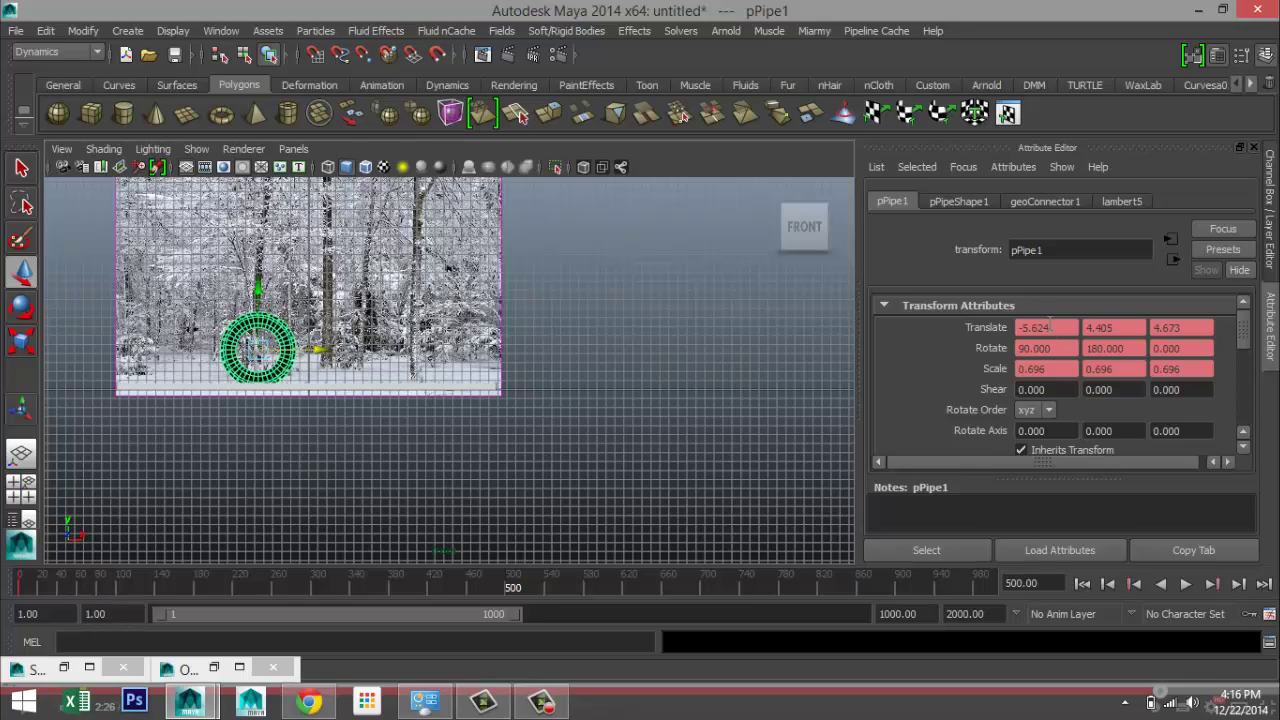
pyautogui.rightClick(1048, 327)
pyautogui.click(1079, 349)
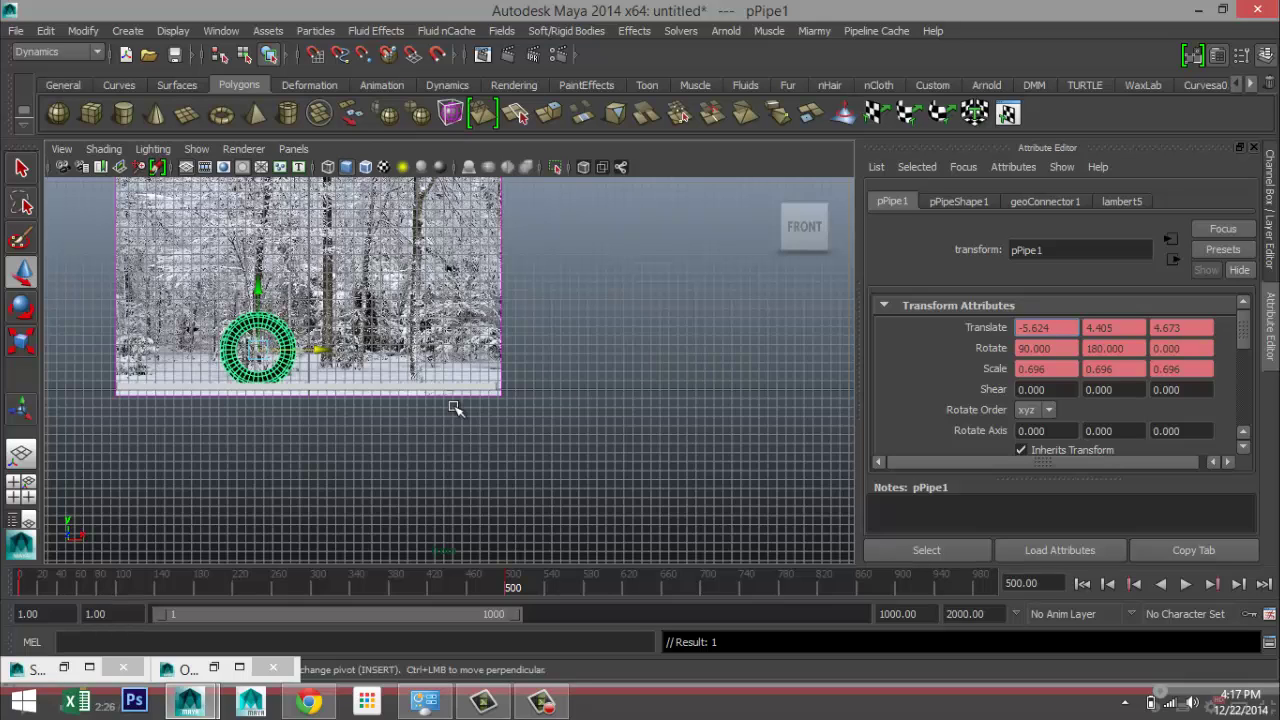
# Step: At frame 500, set the tire's Z rotation to 360 and key it
pyautogui.click(568, 444)
pyautogui.click(290, 352)
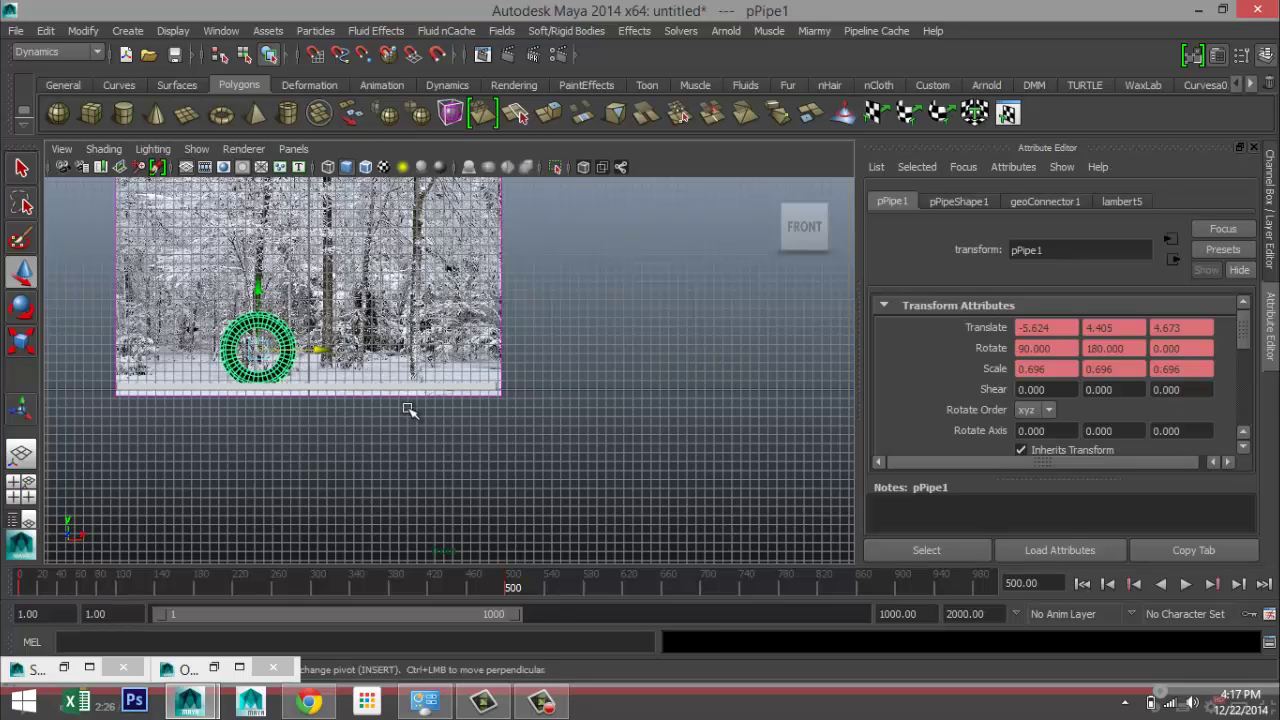
pyautogui.press('e')
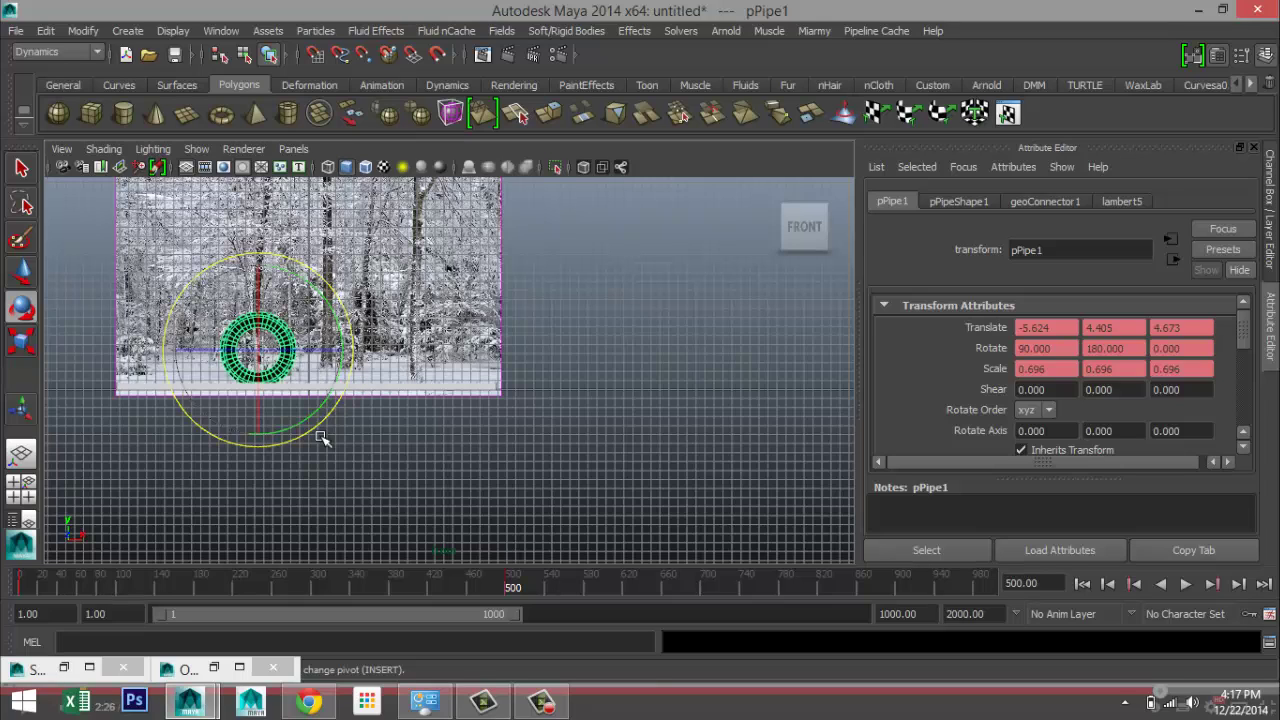
pyautogui.moveTo(290, 426); pyautogui.dragTo(413, 368)
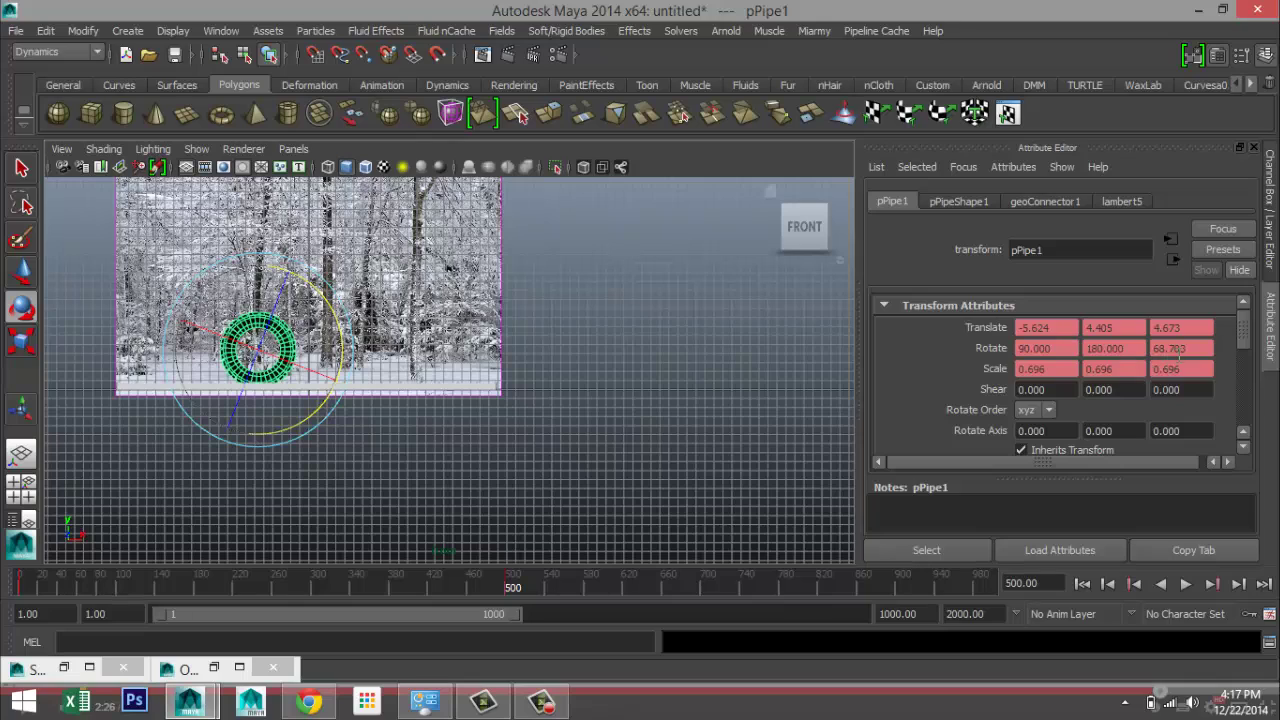
pyautogui.moveTo(1200, 347); pyautogui.dragTo(1097, 338)
pyautogui.press('Return')
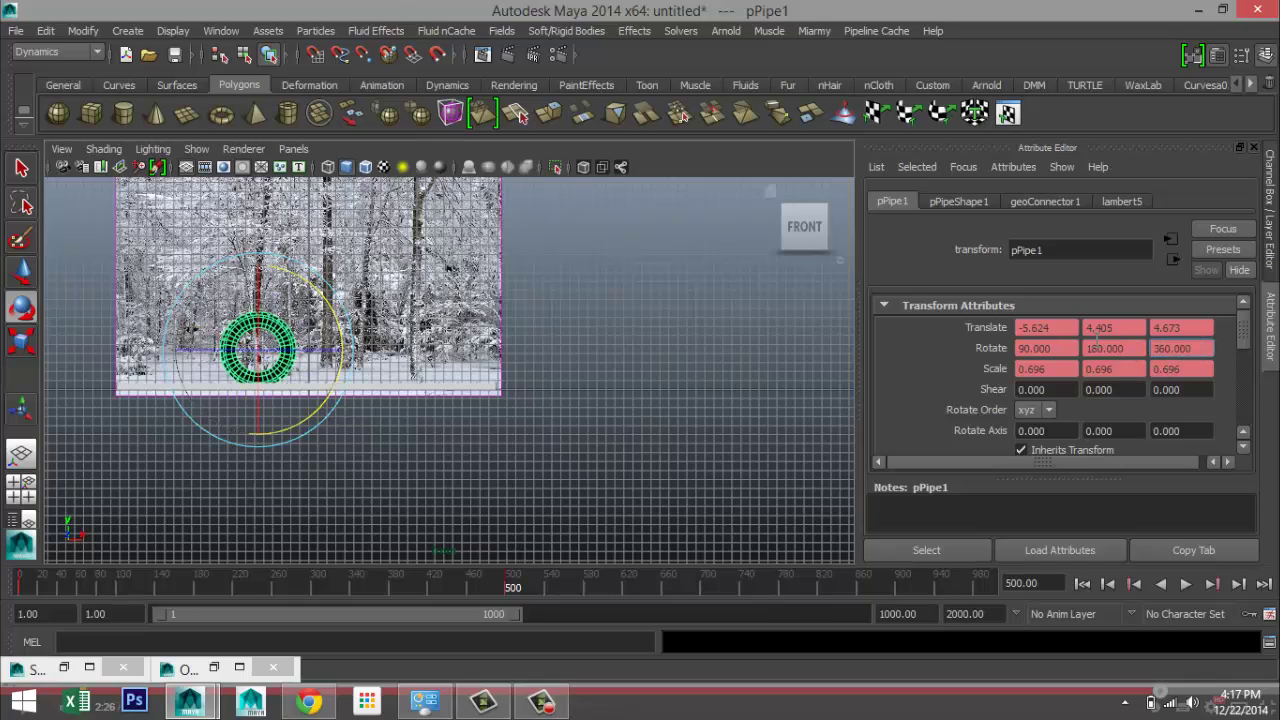
pyautogui.rightClick(1167, 347)
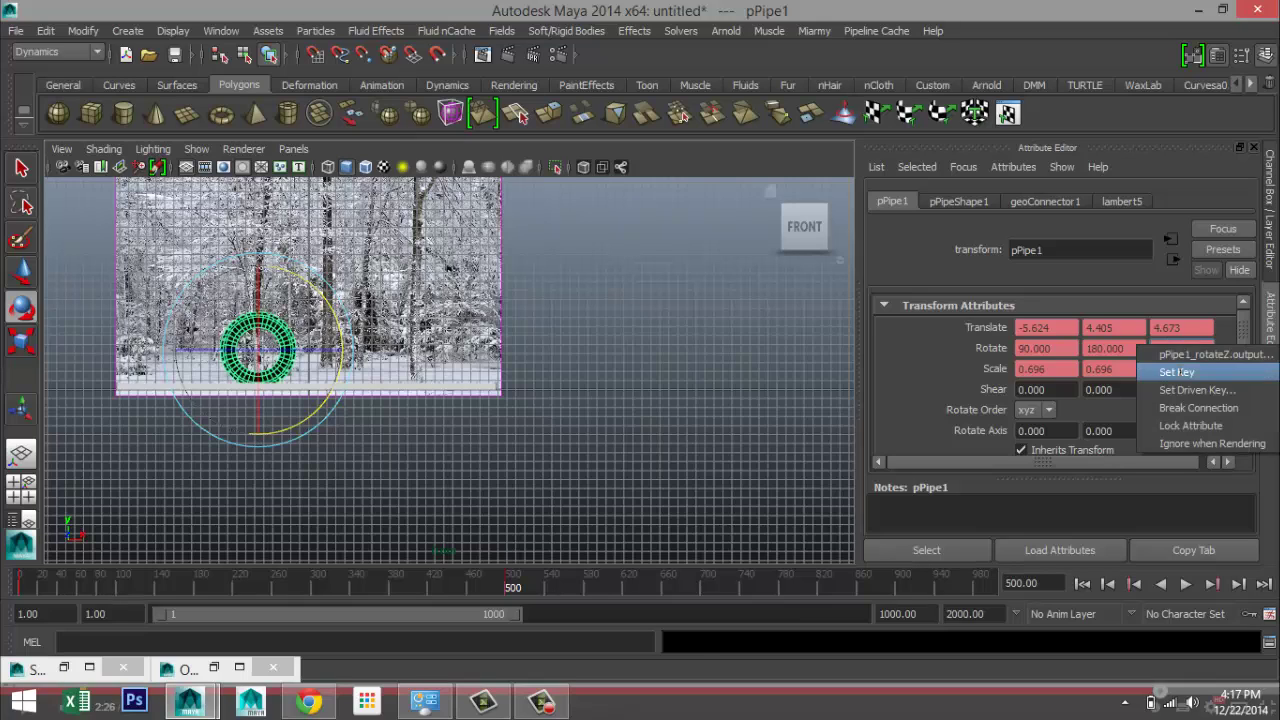
pyautogui.click(1176, 372)
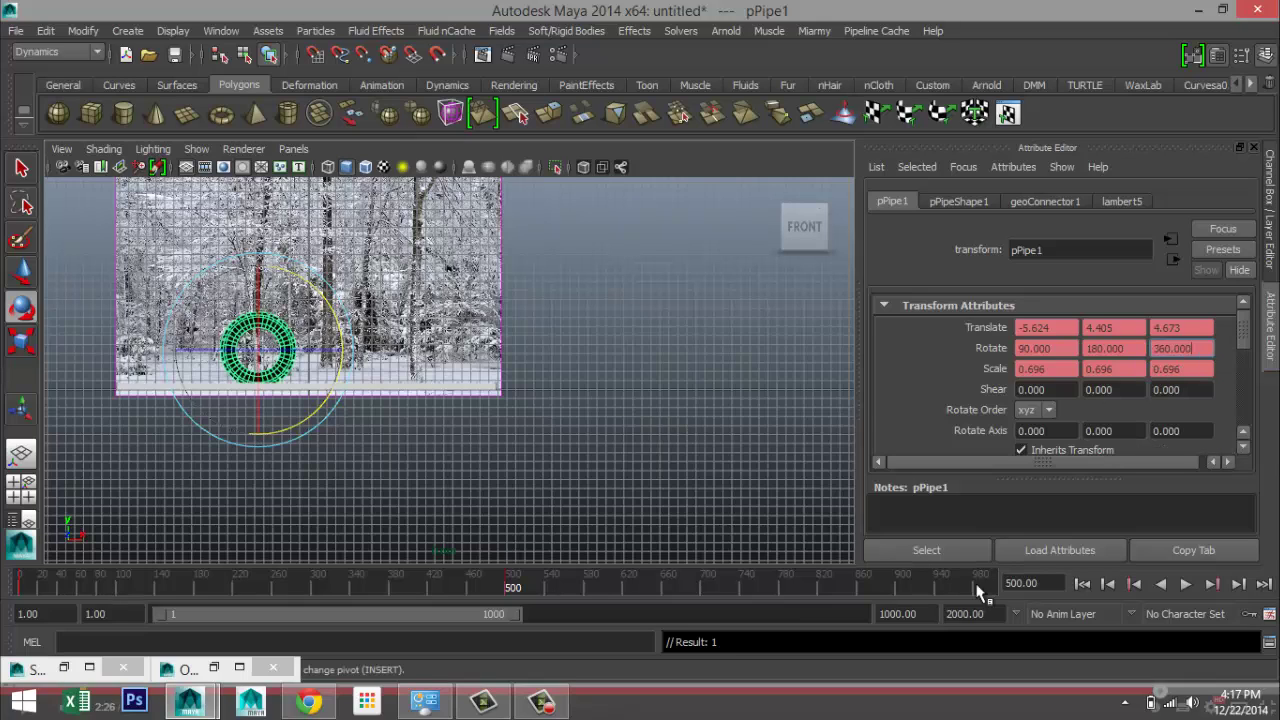
# Step: Play the tire animation from frame 1 in the front view, then stop playback
pyautogui.click(1083, 585)
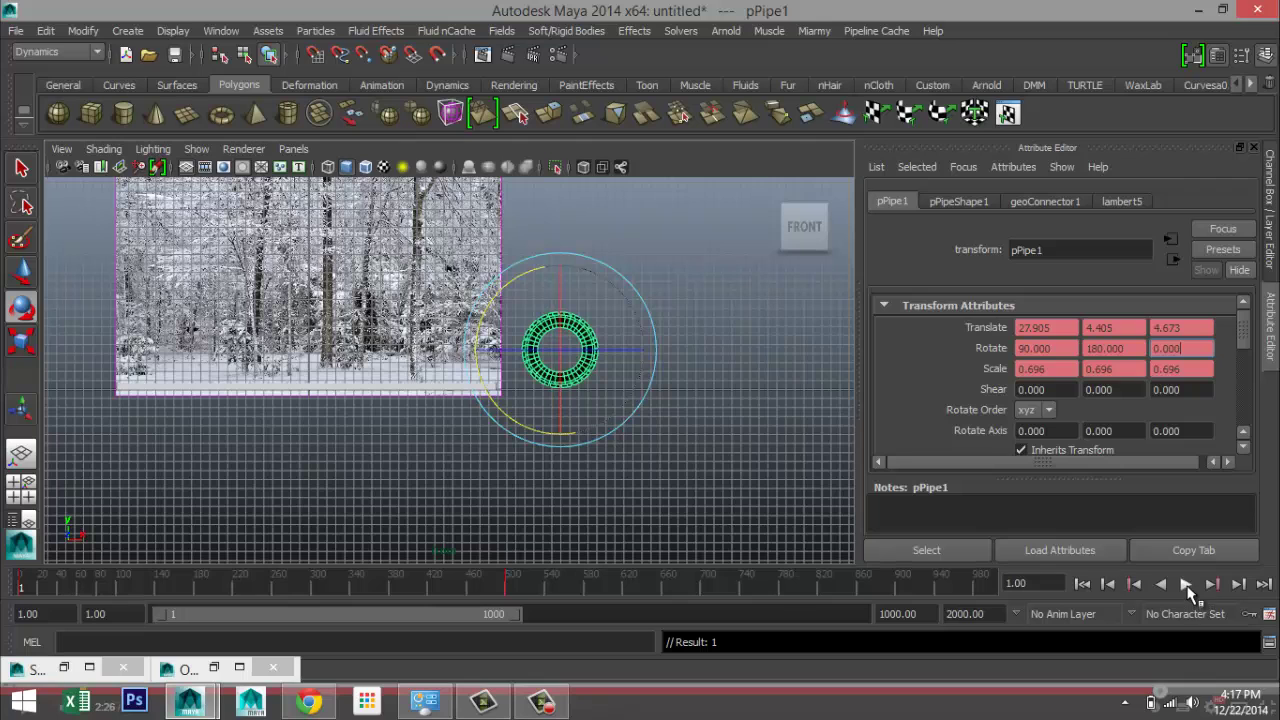
pyautogui.click(1186, 585)
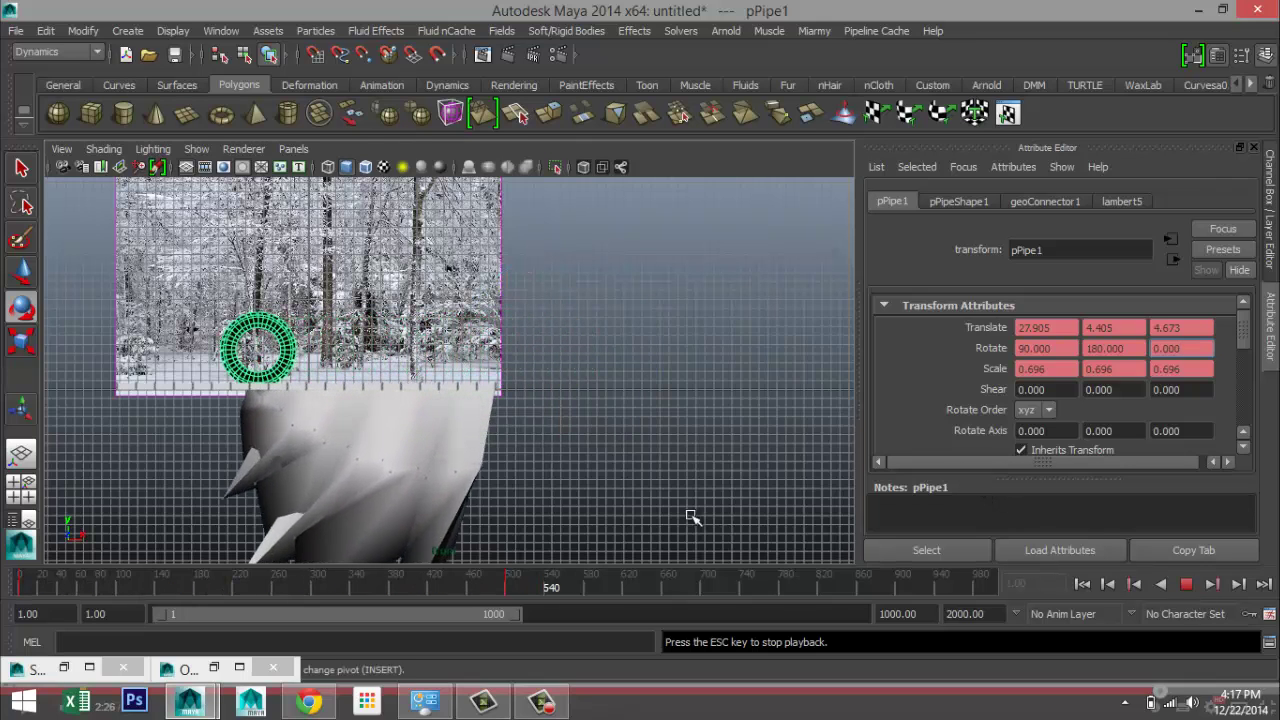
pyautogui.click(1188, 585)
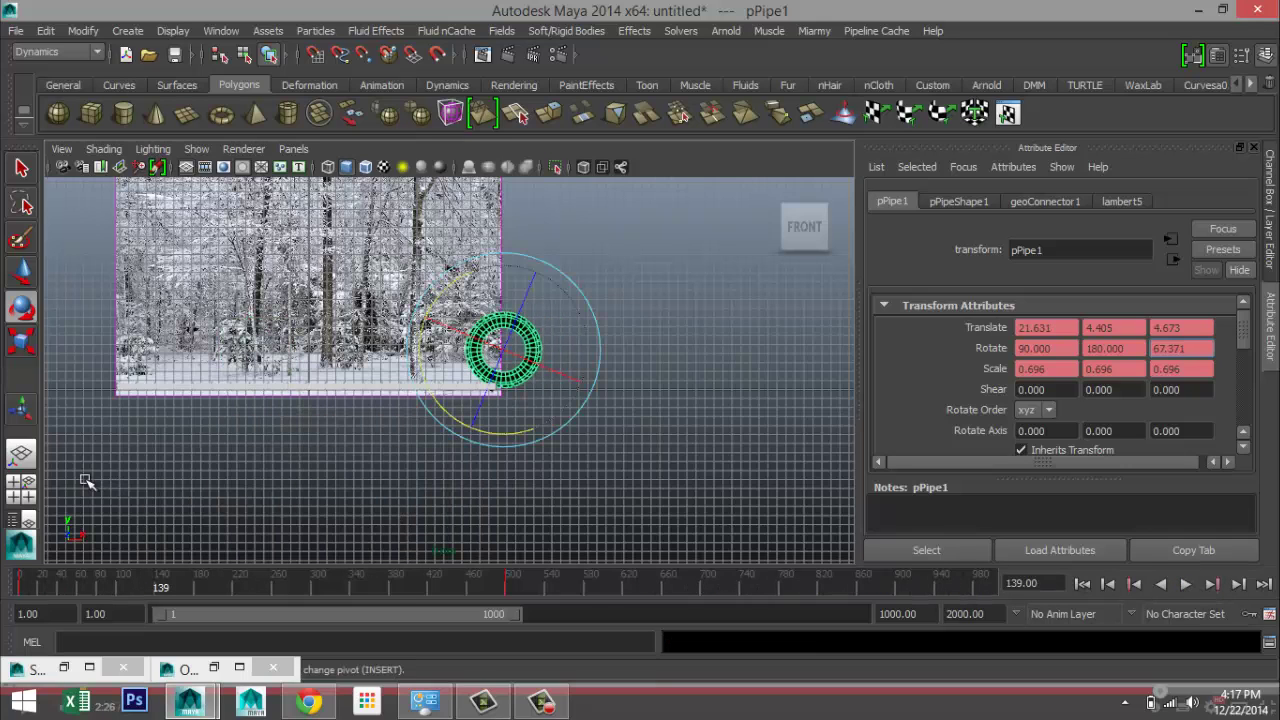
# Step: Switch to the perspective view, play the rolling tire over the slab, and examine the track it leaves
pyautogui.click(30, 490)
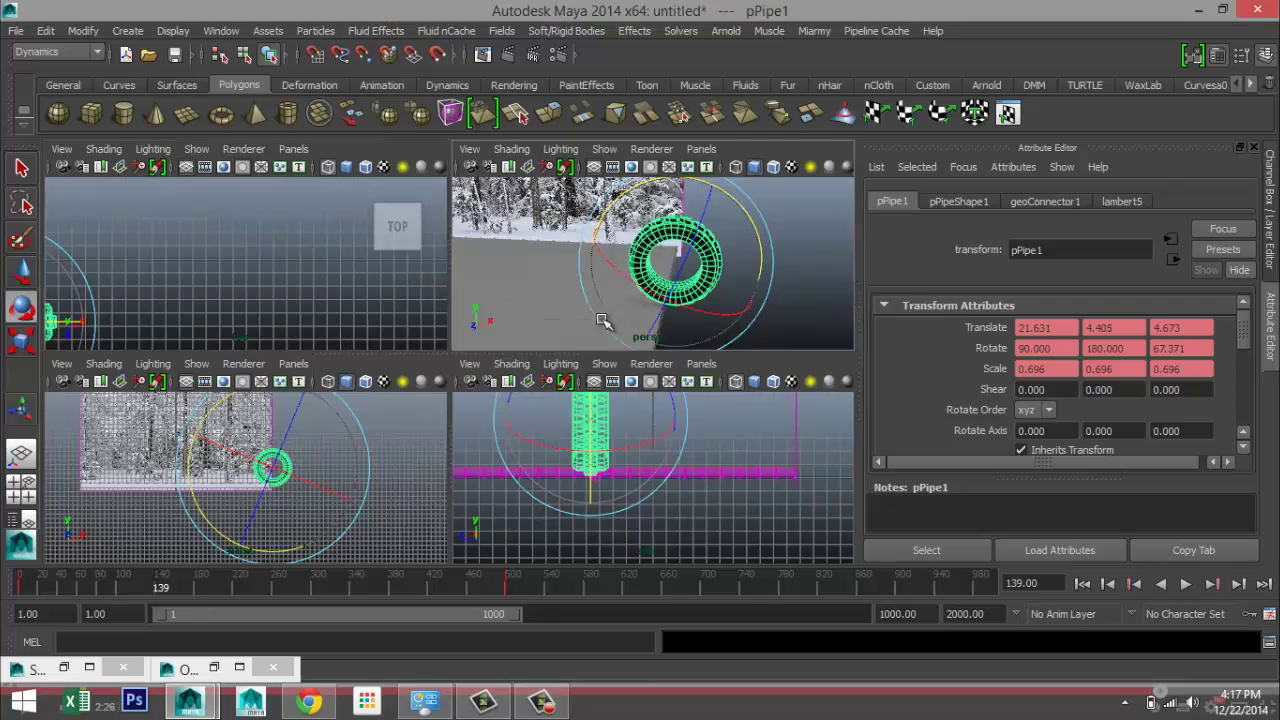
pyautogui.press('space')
pyautogui.scroll(-3, 492, 430)
pyautogui.moveTo(514, 455)
pyautogui.keyDown('alt'); pyautogui.mouseDown()
pyautogui.moveTo(463, 491)
pyautogui.moveTo(574, 477)
pyautogui.moveTo(588, 490)
pyautogui.moveTo(518, 458)
pyautogui.mouseUp(); pyautogui.keyUp('alt')
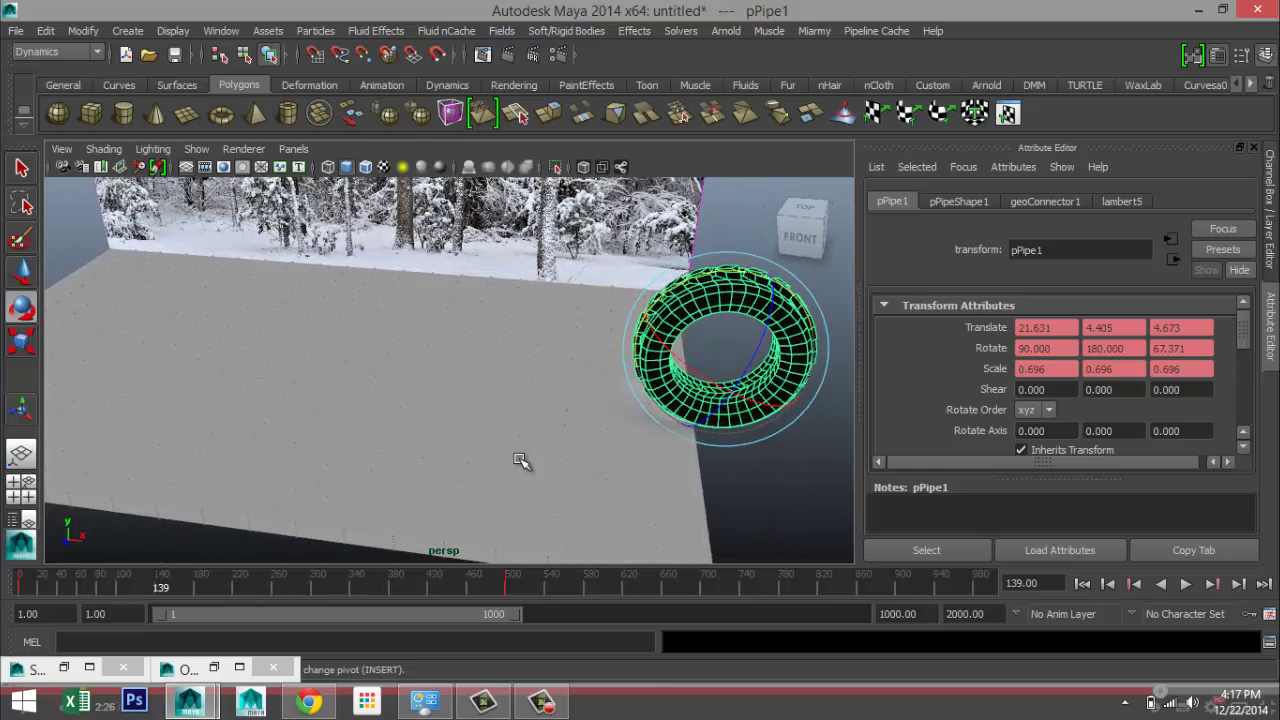
pyautogui.scroll(2, 523, 463)
pyautogui.keyDown('alt'); pyautogui.moveTo(523, 463); pyautogui.dragTo(580, 471, button='middle'); pyautogui.keyUp('alt')
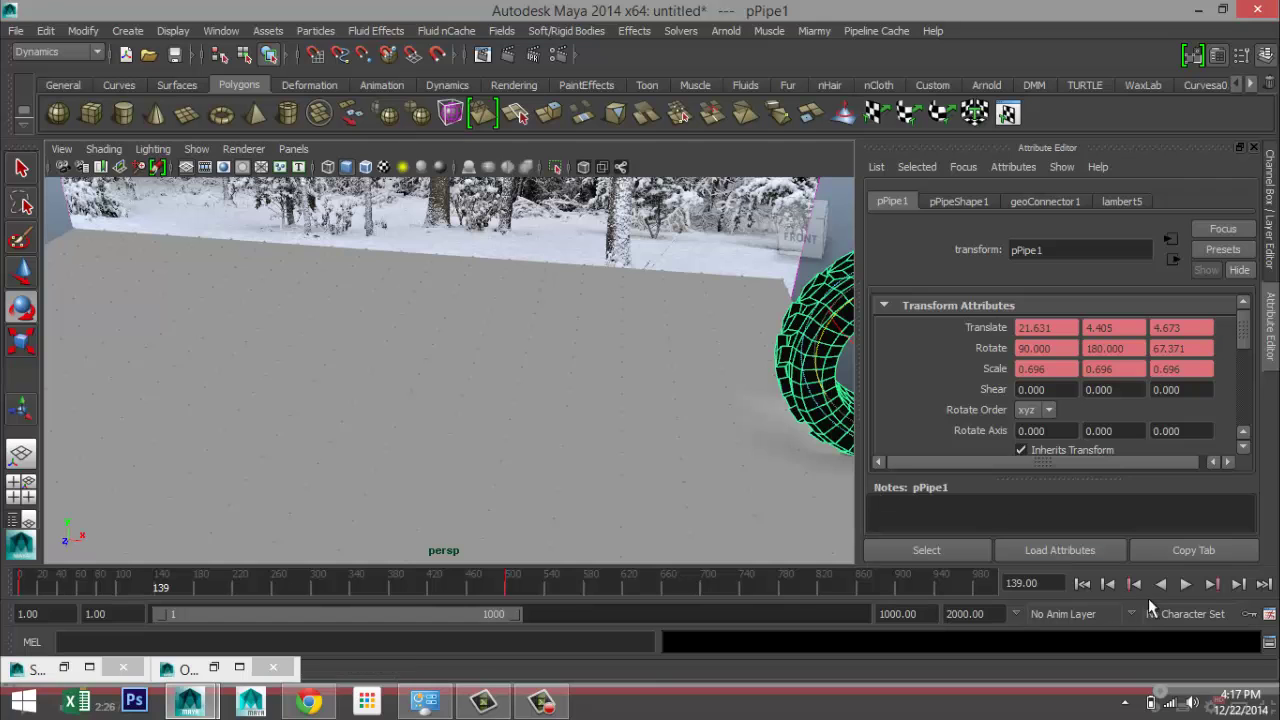
pyautogui.click(1186, 585)
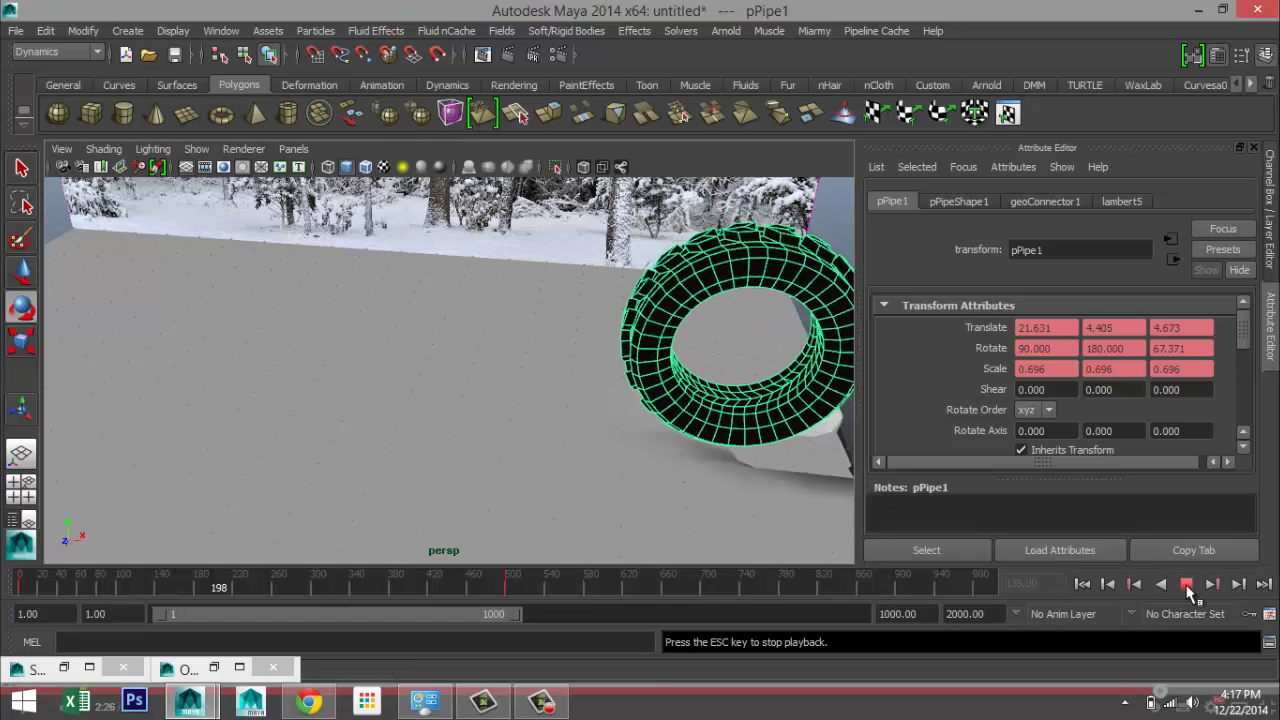
pyautogui.click(1186, 585)
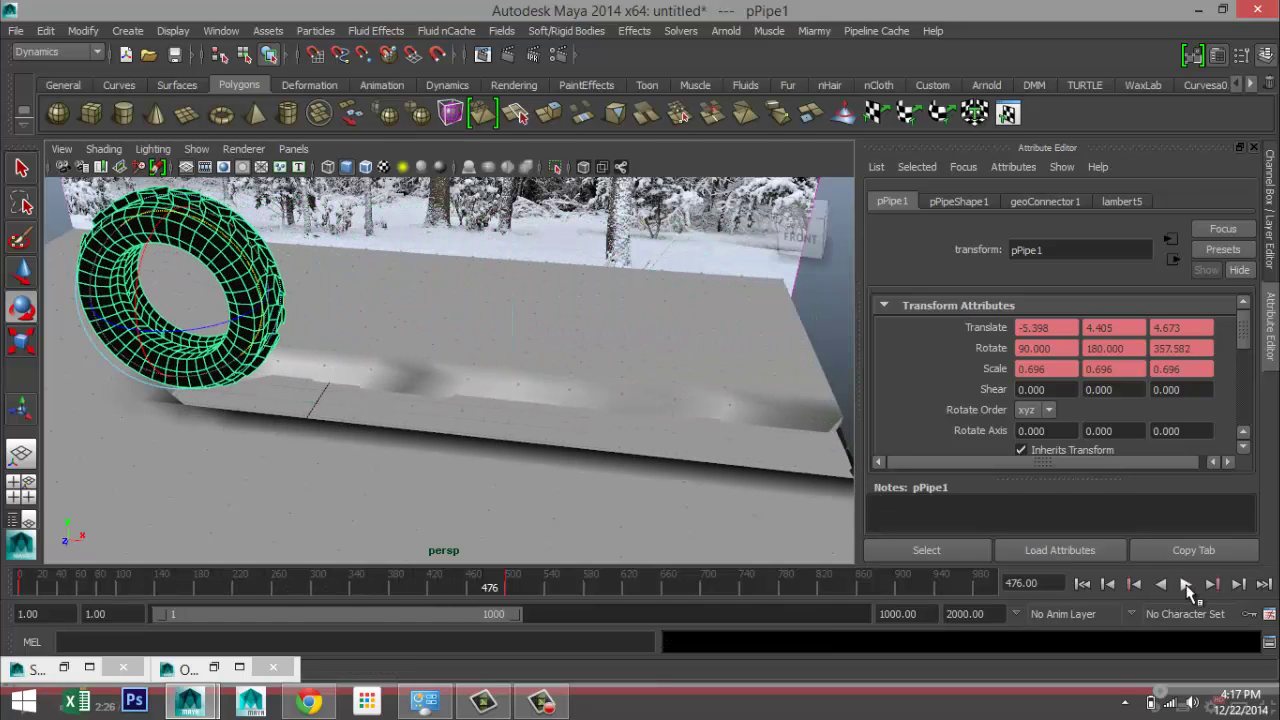
pyautogui.keyDown('alt'); pyautogui.moveTo(729, 509); pyautogui.dragTo(691, 531); pyautogui.keyUp('alt')
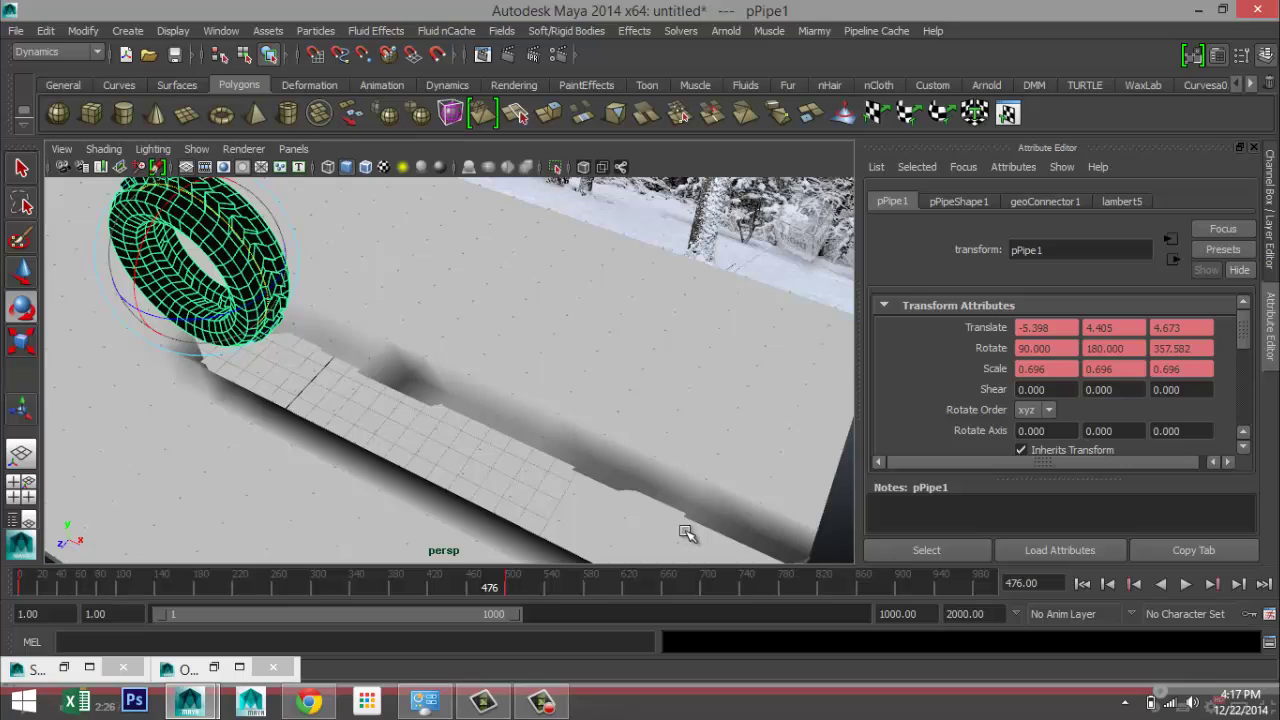
# Step: Open the Outliner and select the soft slab's particle node copyOfpCube2Particle
pyautogui.click(646, 316)
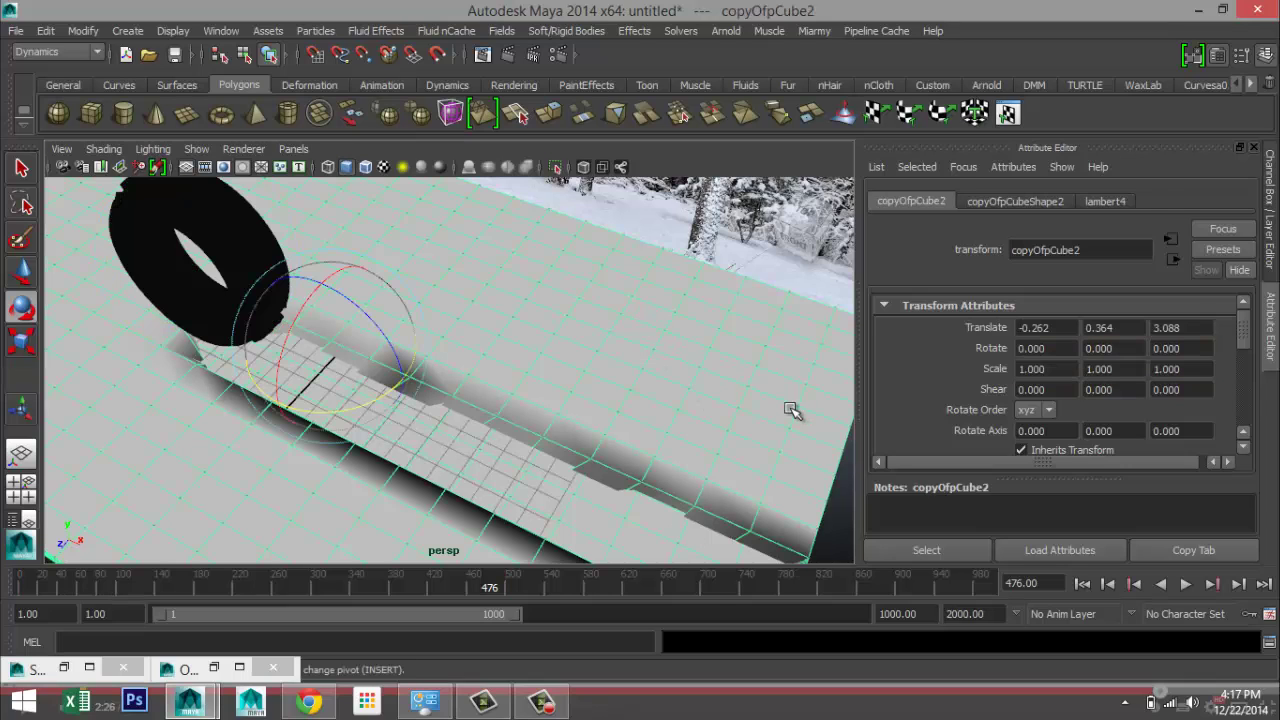
pyautogui.click(1039, 203)
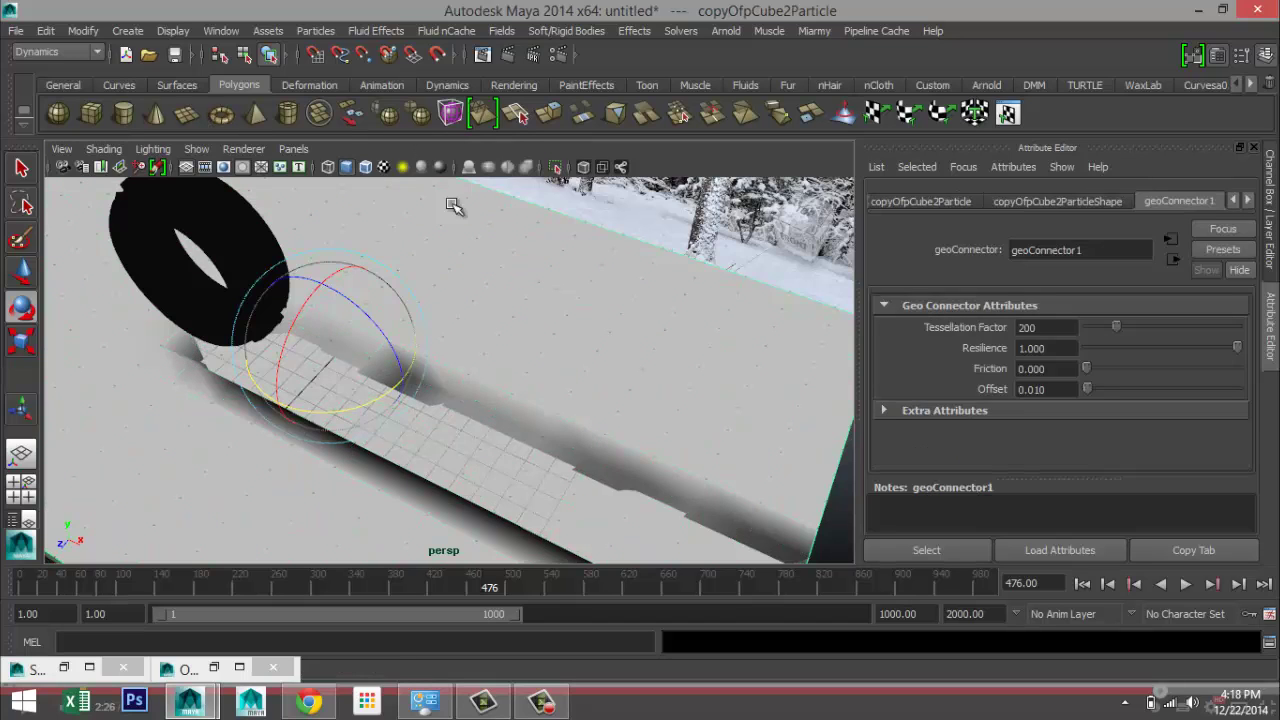
pyautogui.click(221, 31)
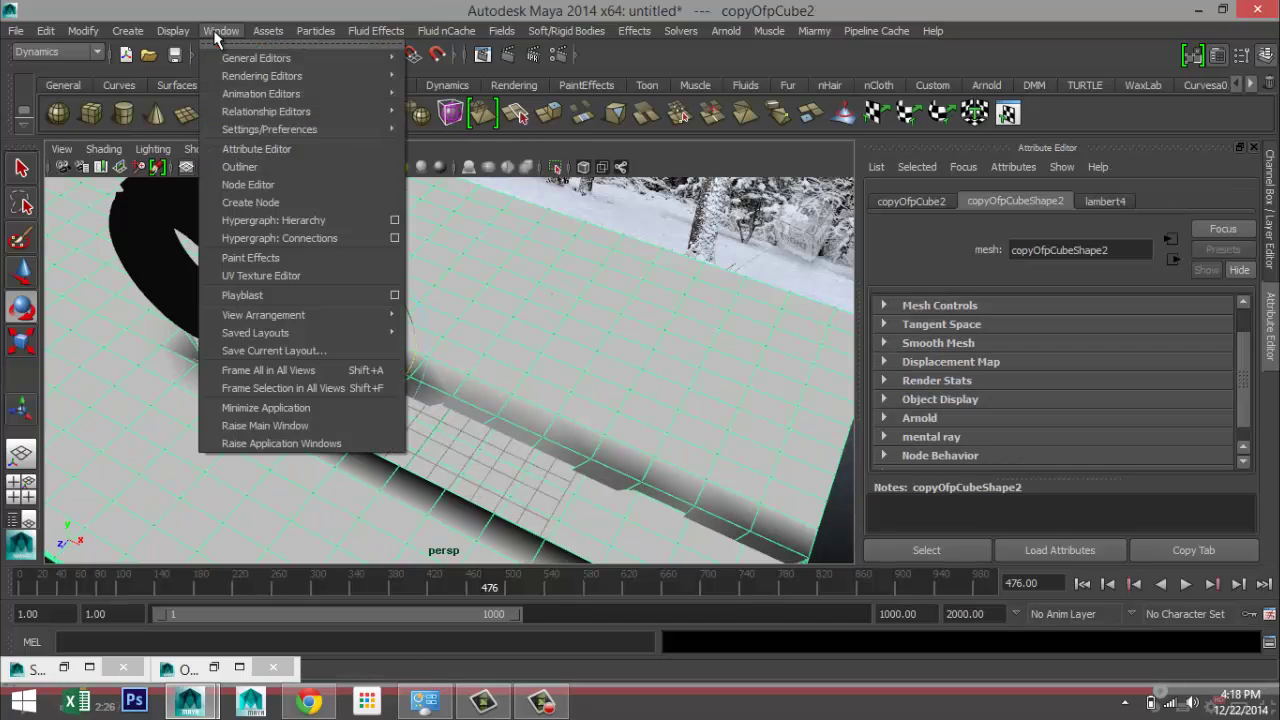
pyautogui.click(255, 168)
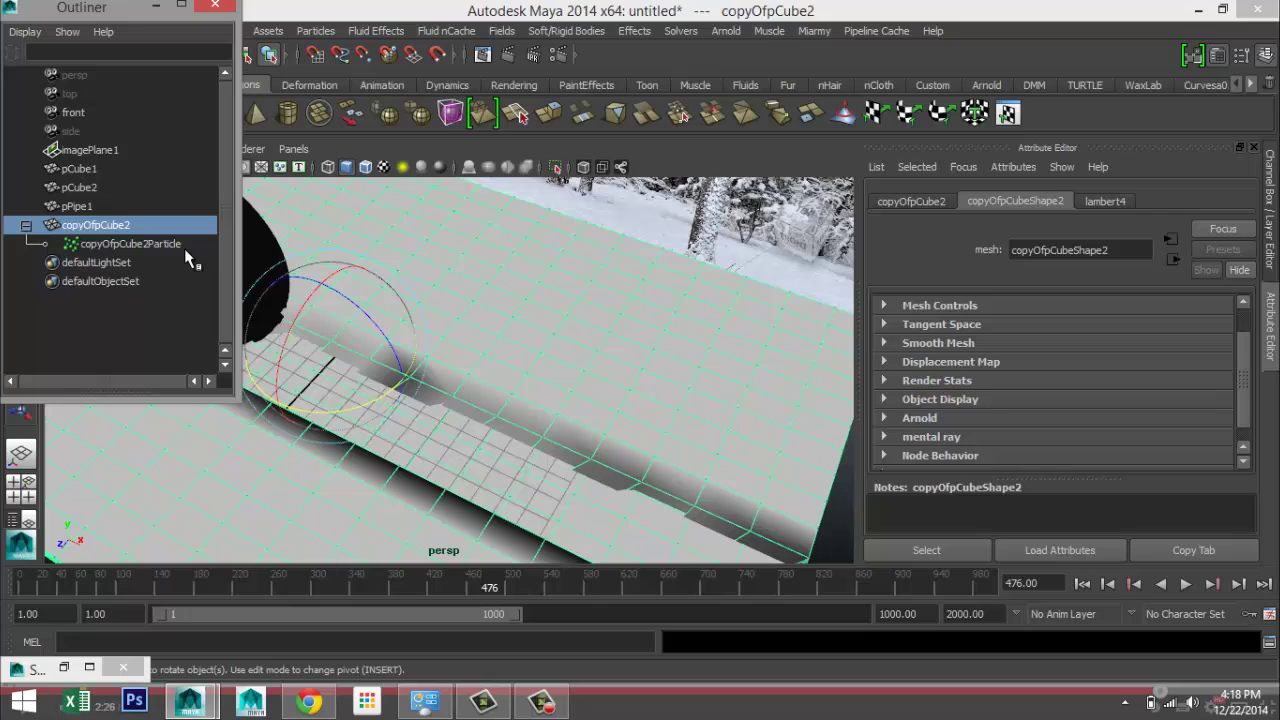
pyautogui.click(110, 246)
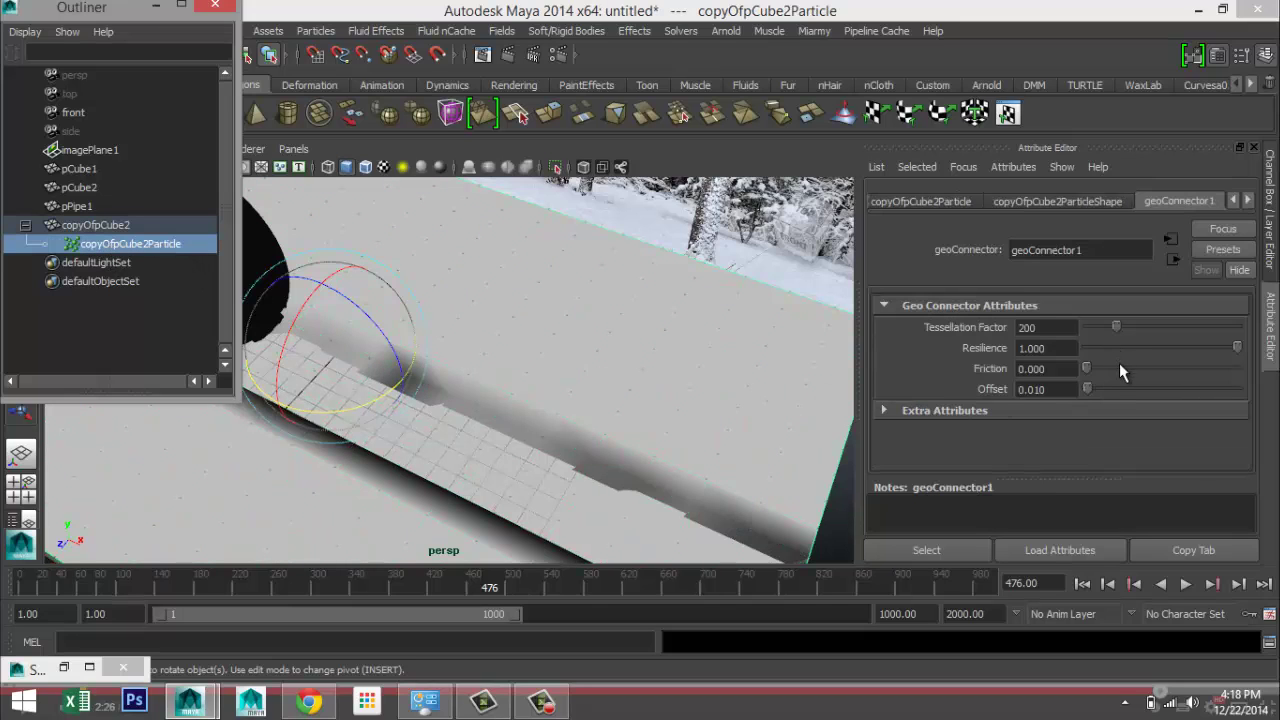
# Step: Look through the transform and particle shape attributes of copyOfpCube2Particle
pyautogui.click(1073, 201)
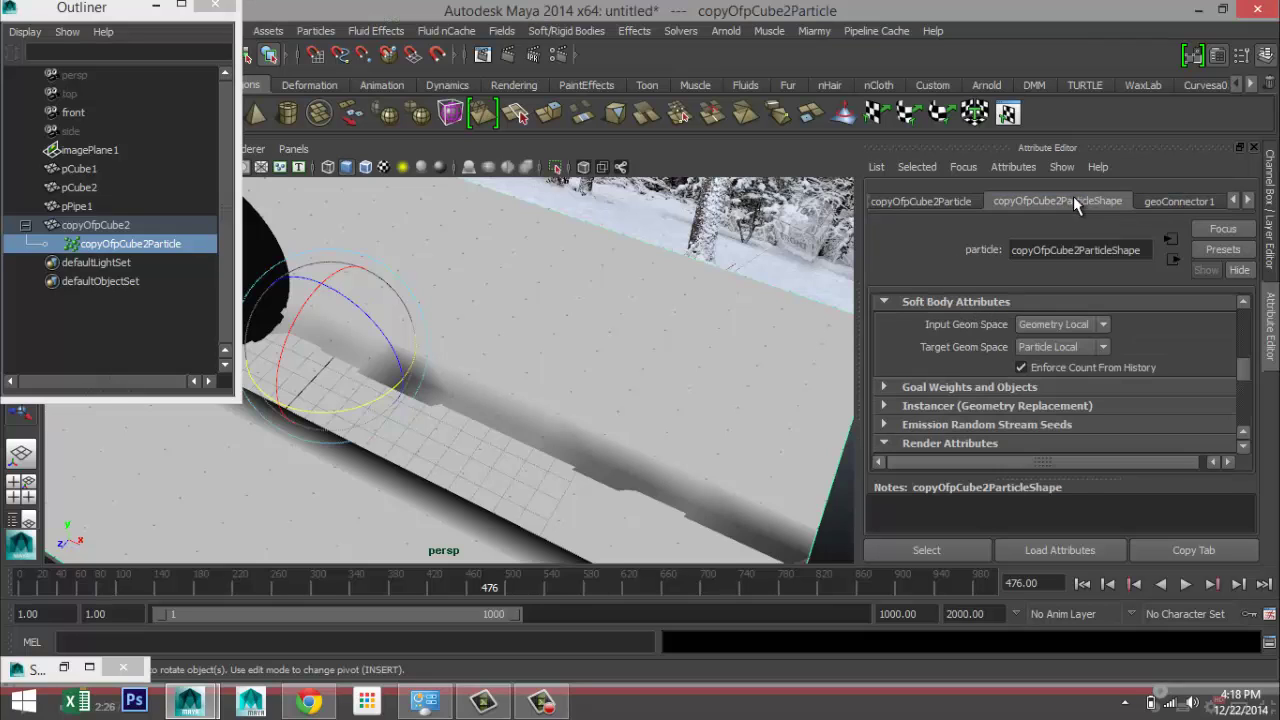
pyautogui.click(920, 201)
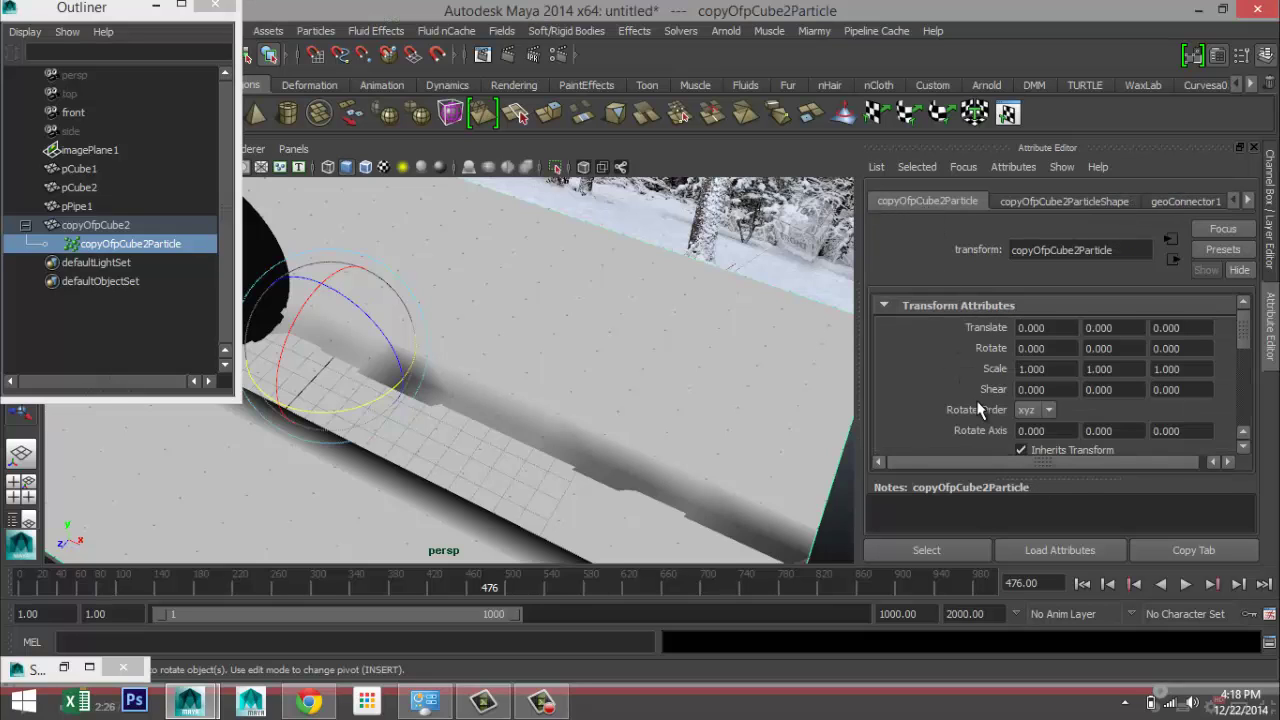
pyautogui.scroll(-5, 948, 396)
pyautogui.scroll(5, 948, 396)
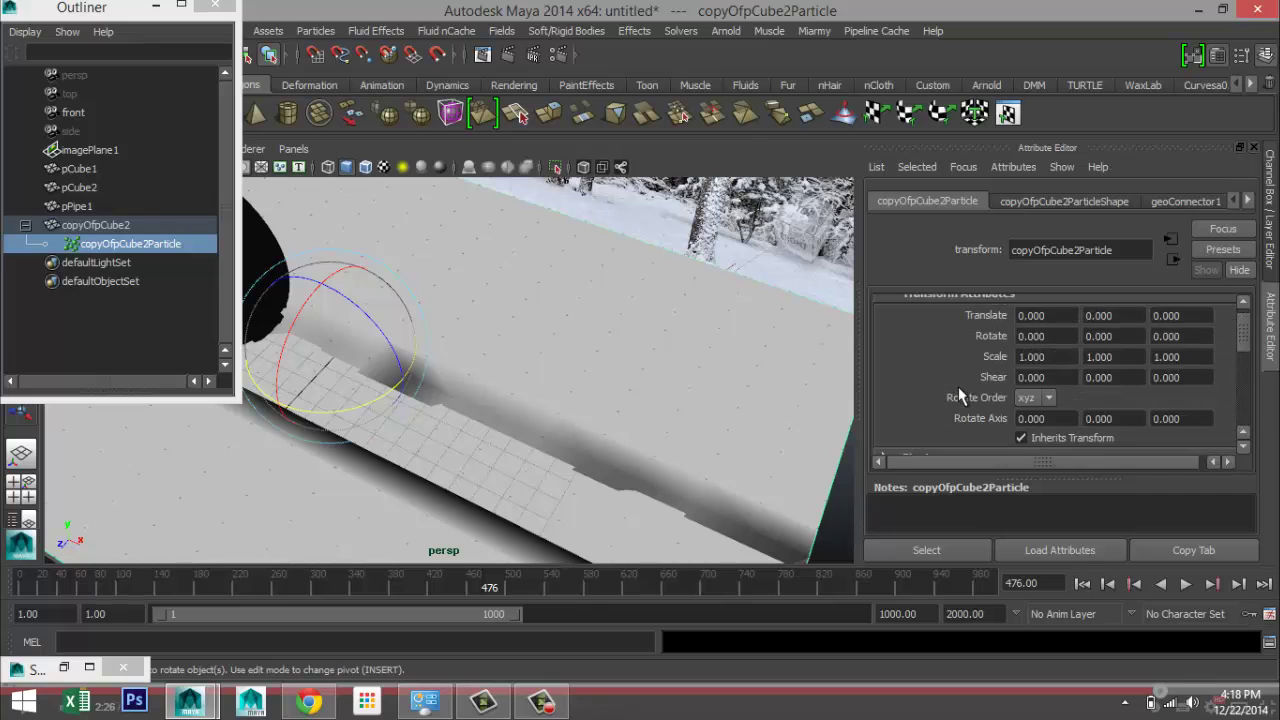
pyautogui.click(1100, 208)
pyautogui.scroll(-3, 1140, 370)
pyautogui.scroll(-6, 1144, 372)
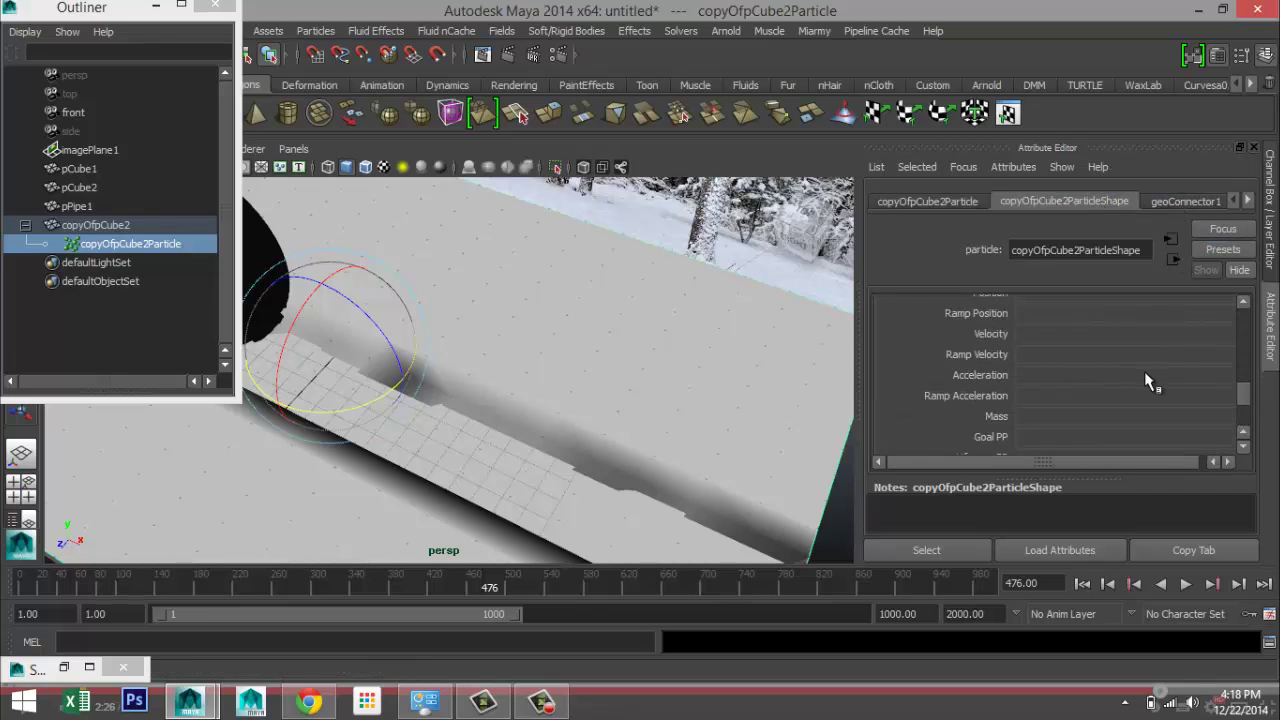
pyautogui.scroll(2, 1144, 370)
pyautogui.scroll(3, 1146, 375)
# Step: Set the friction of geoConnector1 to 0.200 and put the Outliner away
pyautogui.click(1186, 201)
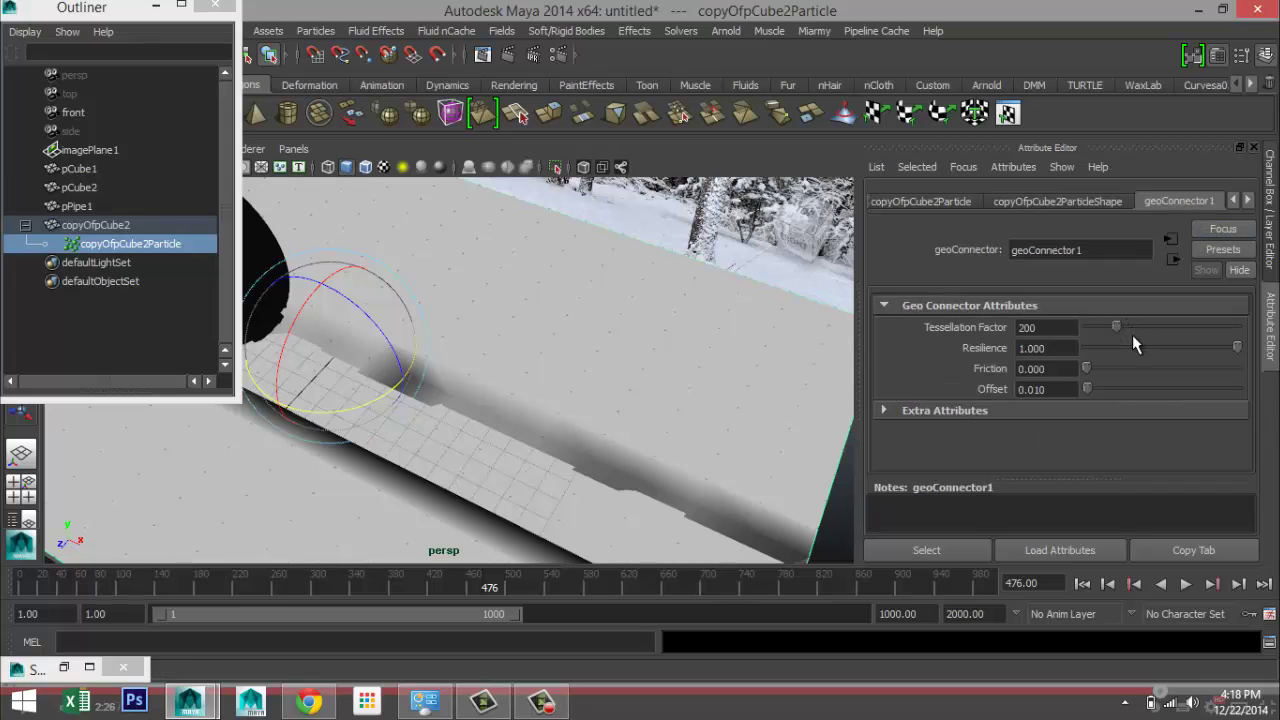
pyautogui.click(1266, 57)
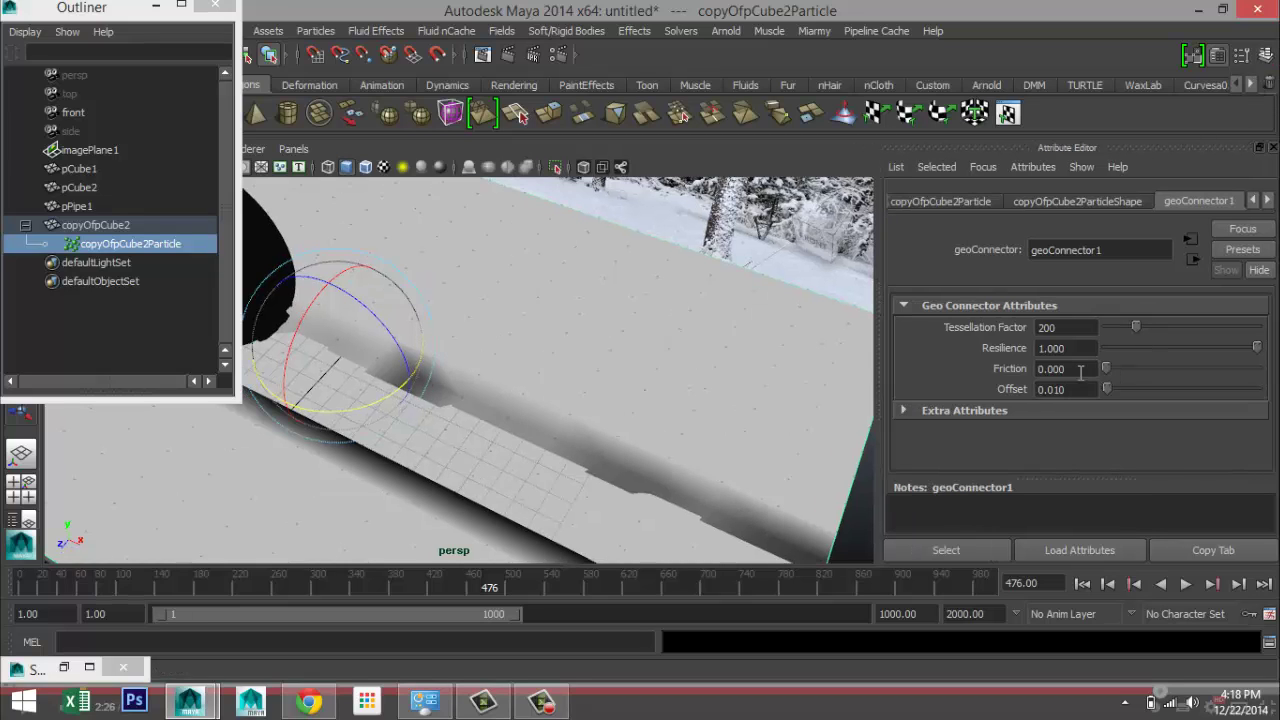
pyautogui.moveTo(1081, 372); pyautogui.dragTo(982, 368)
pyautogui.click(156, 11)
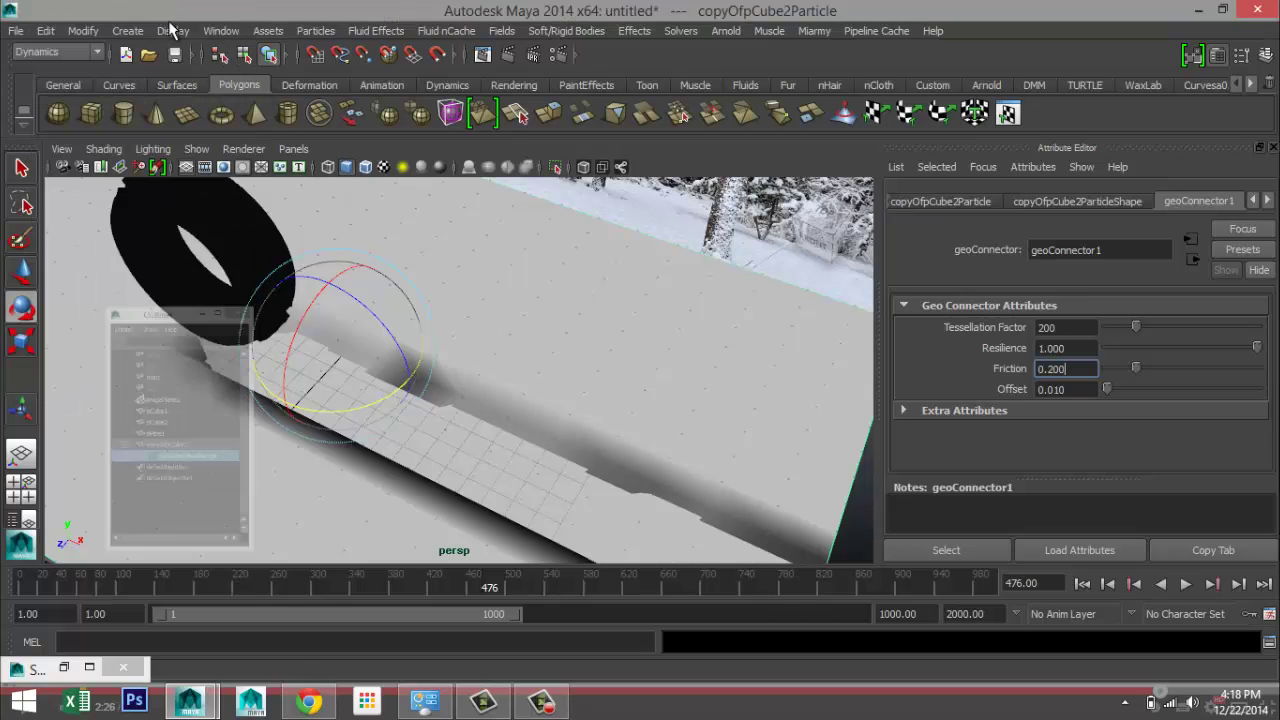
# Step: Replay the simulation from frame 1 with the new friction and examine the tire track from several angles
pyautogui.click(1082, 584)
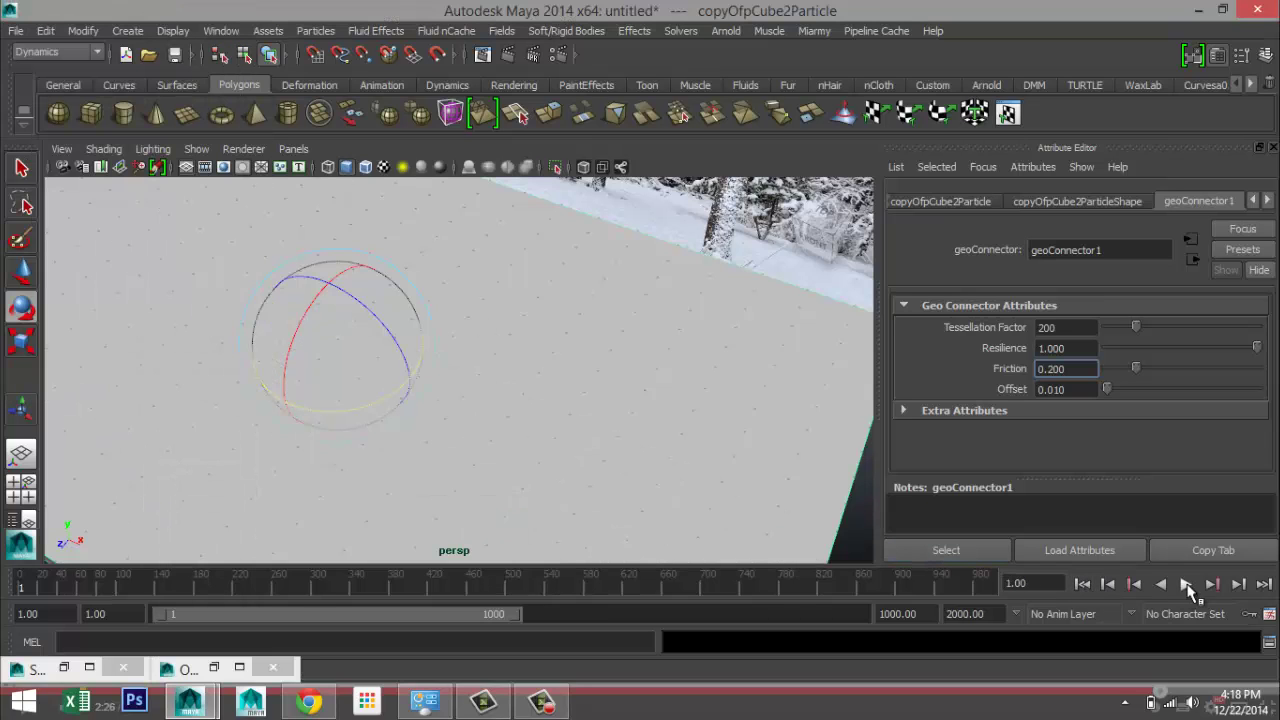
pyautogui.click(1187, 587)
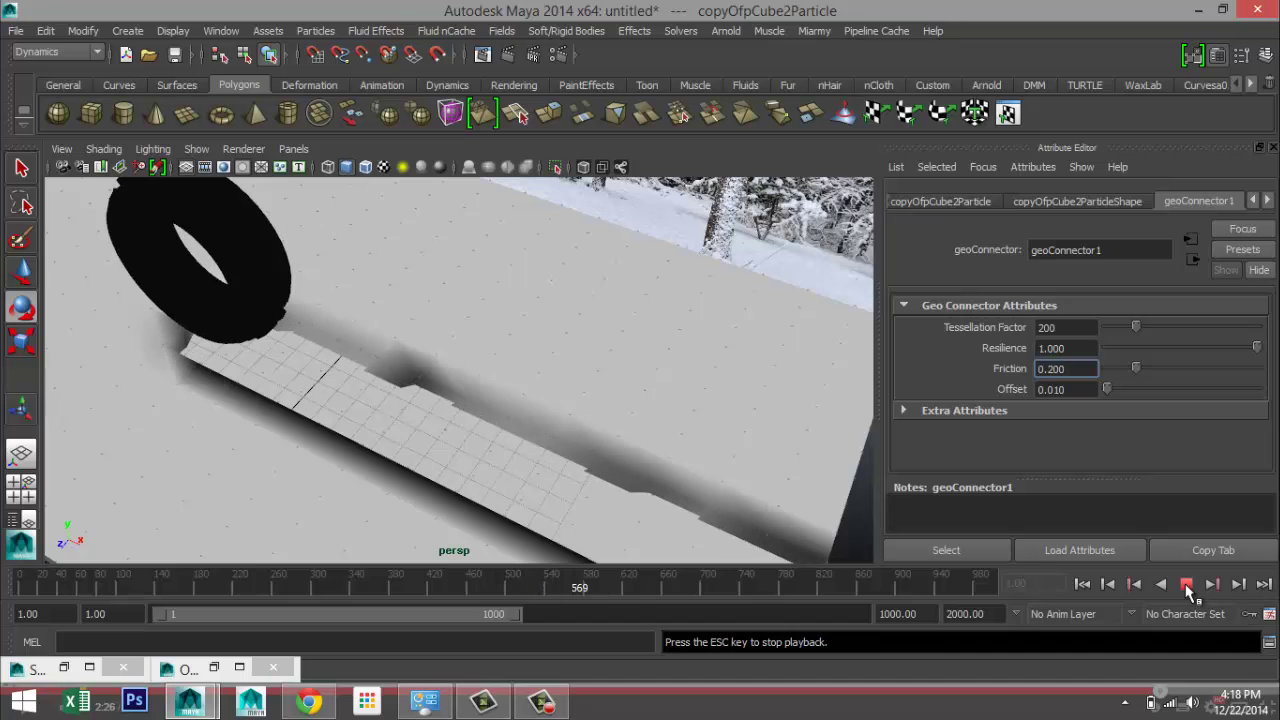
pyautogui.click(1187, 587)
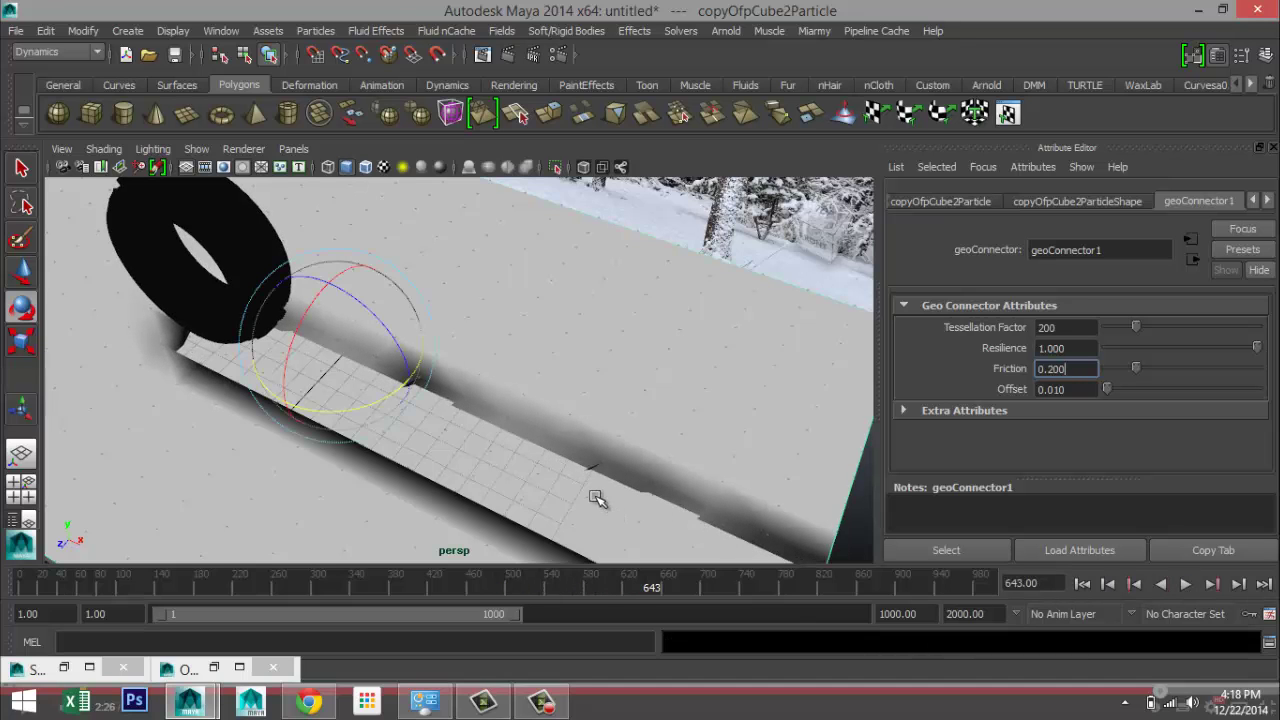
pyautogui.moveTo(597, 497)
pyautogui.keyDown('alt'); pyautogui.mouseDown()
pyautogui.moveTo(662, 468)
pyautogui.moveTo(640, 491)
pyautogui.moveTo(671, 480)
pyautogui.moveTo(673, 511)
pyautogui.moveTo(590, 506)
pyautogui.mouseUp(); pyautogui.keyUp('alt')
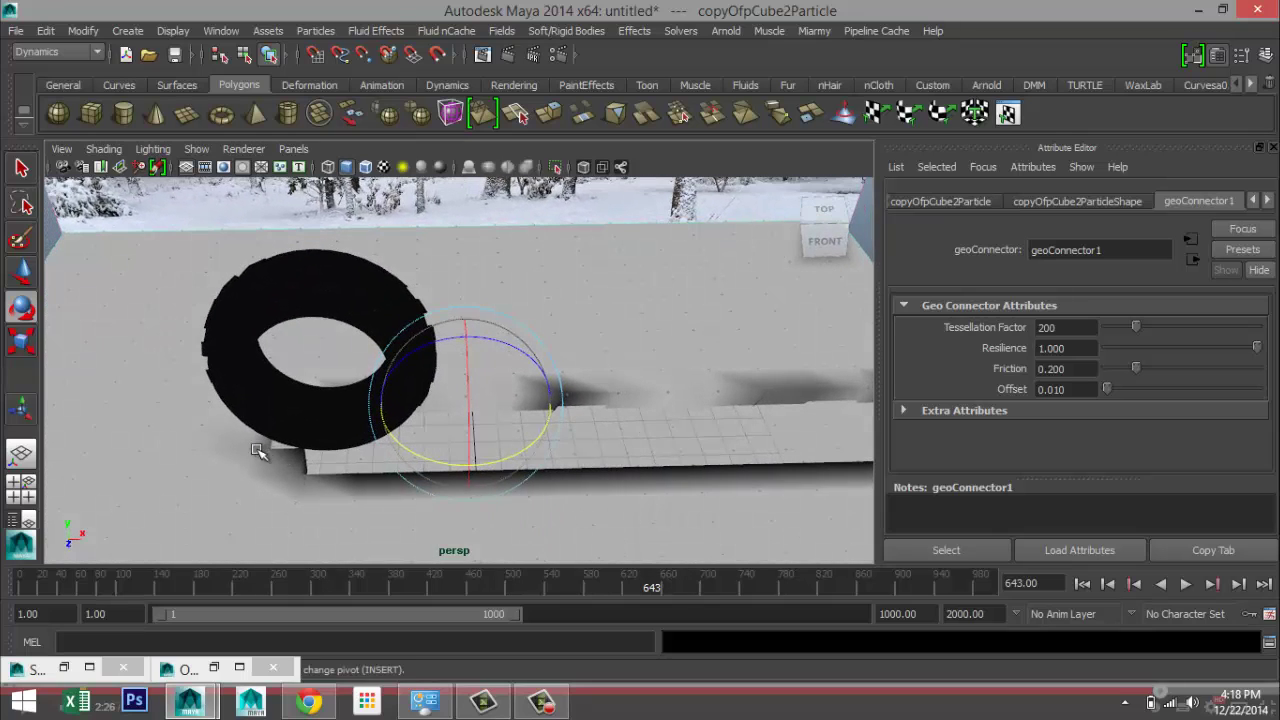
pyautogui.moveTo(284, 477)
pyautogui.keyDown('alt'); pyautogui.mouseDown()
pyautogui.moveTo(277, 466)
pyautogui.moveTo(289, 466)
pyautogui.mouseUp(); pyautogui.keyUp('alt')
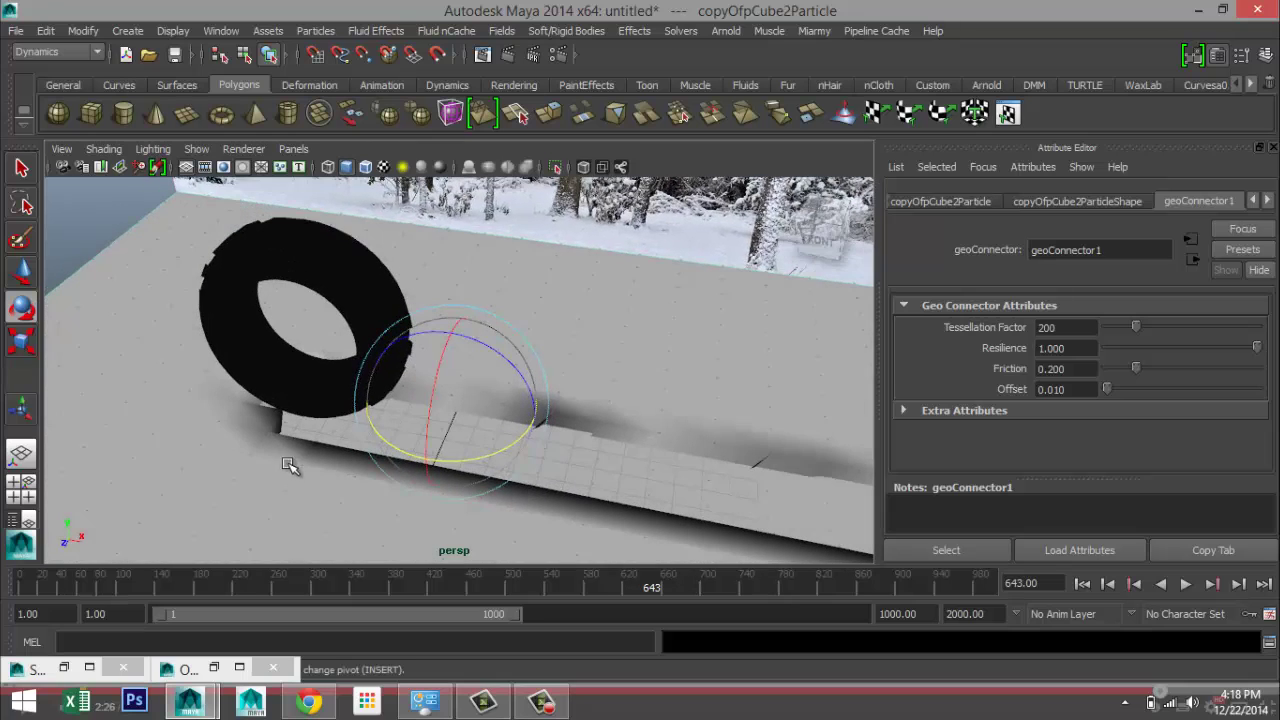
# Step: Show the soft slab copy's vertices and select a few beside the track to examine its mesh density
pyautogui.moveTo(651, 280)
pyautogui.mouseDown(button='right')
pyautogui.moveTo(674, 249)
pyautogui.moveTo(668, 208)
pyautogui.moveTo(660, 291)
pyautogui.mouseUp(button='right')
pyautogui.click(660, 291)
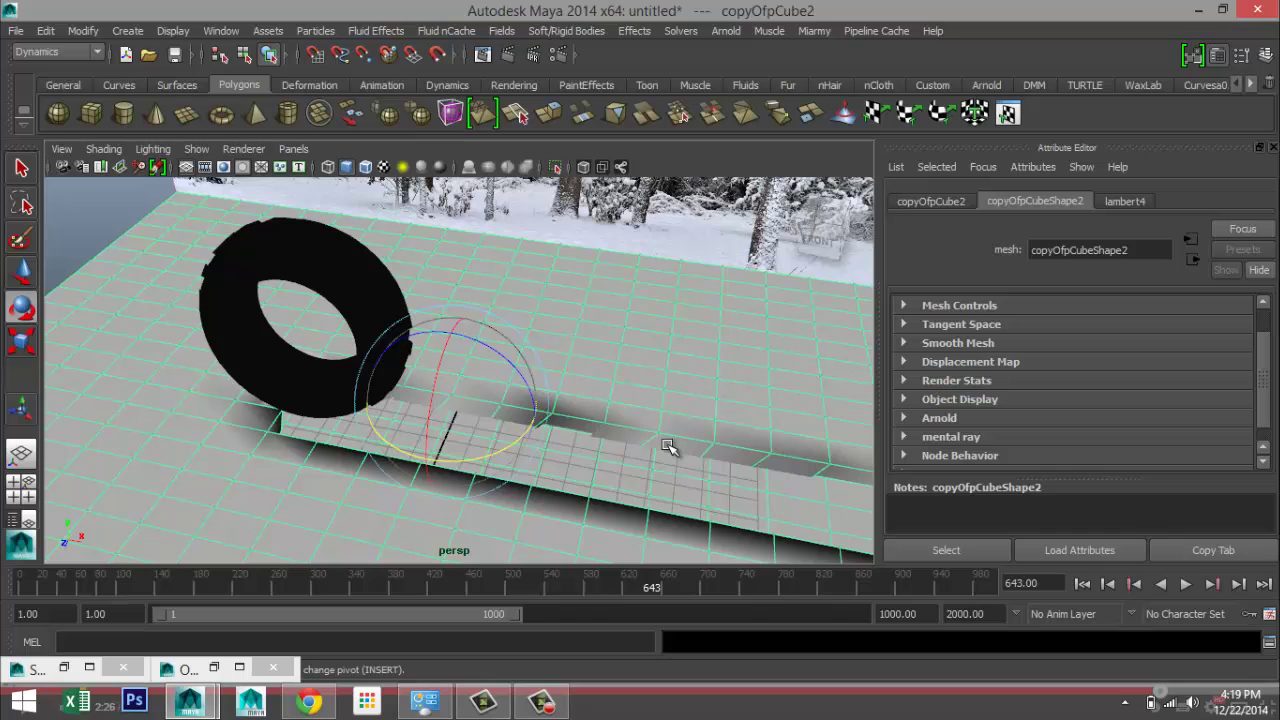
pyautogui.moveTo(580, 250); pyautogui.dragTo(561, 310, button='right')
pyautogui.click(723, 434)
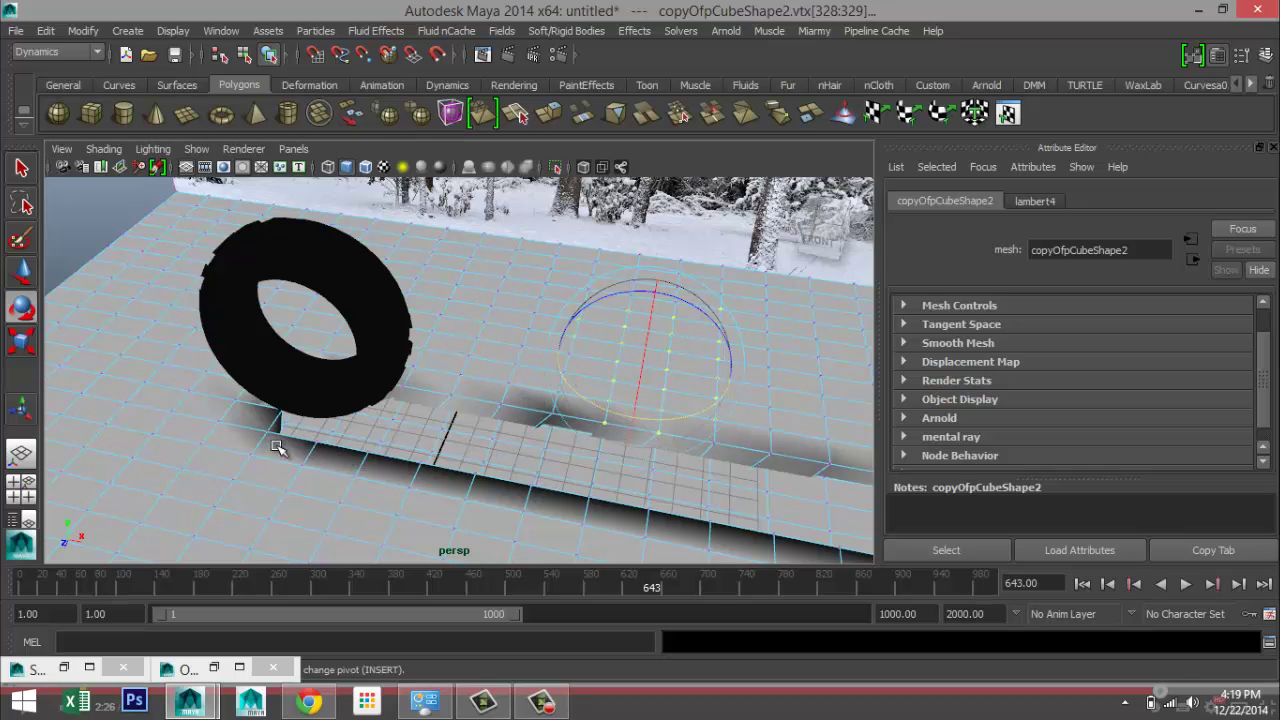
pyautogui.click(105, 215)
# Step: Return to object mode and select the soft slab copy copyOfpCube2
pyautogui.moveTo(524, 340); pyautogui.dragTo(598, 206, button='right')
pyautogui.click(401, 310)
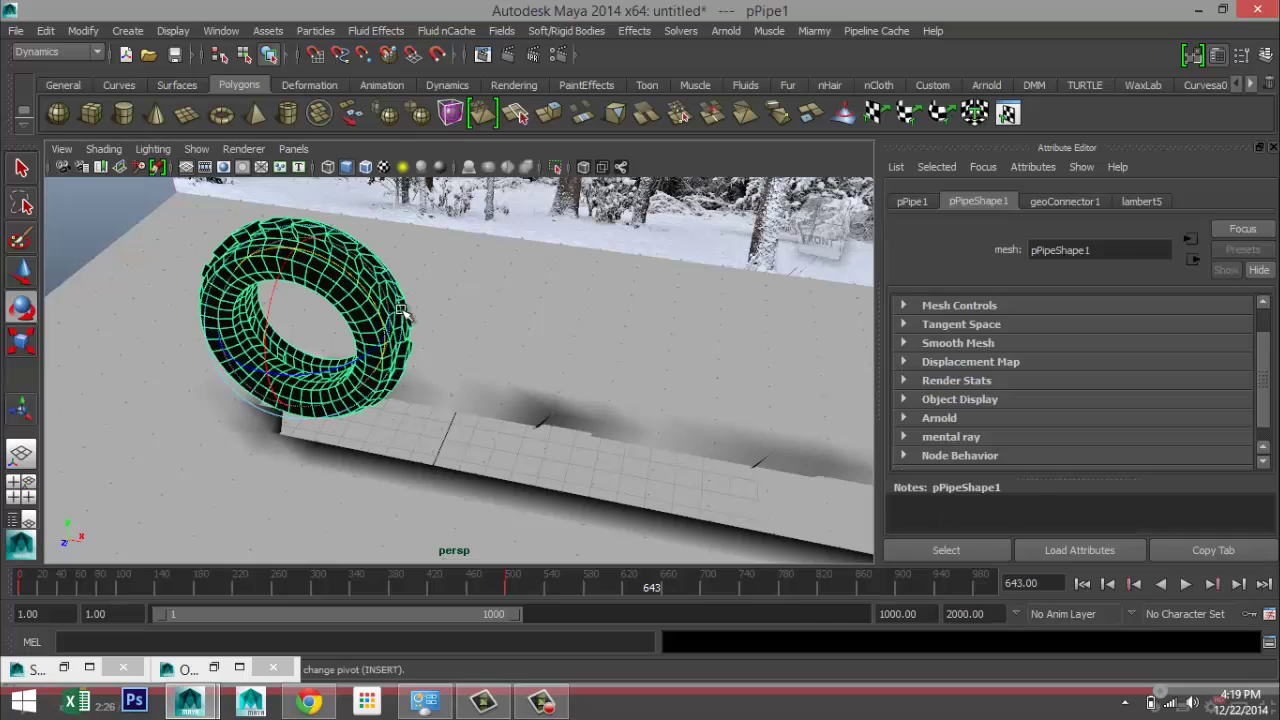
pyautogui.click(474, 307)
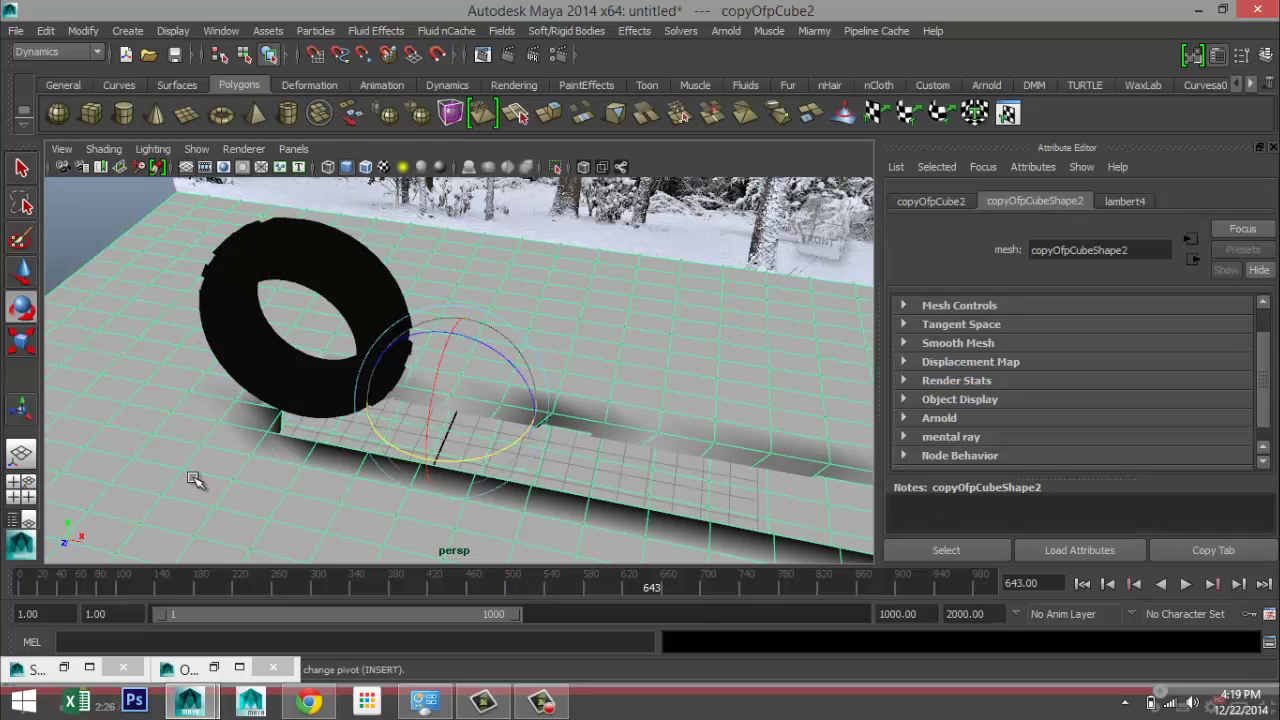